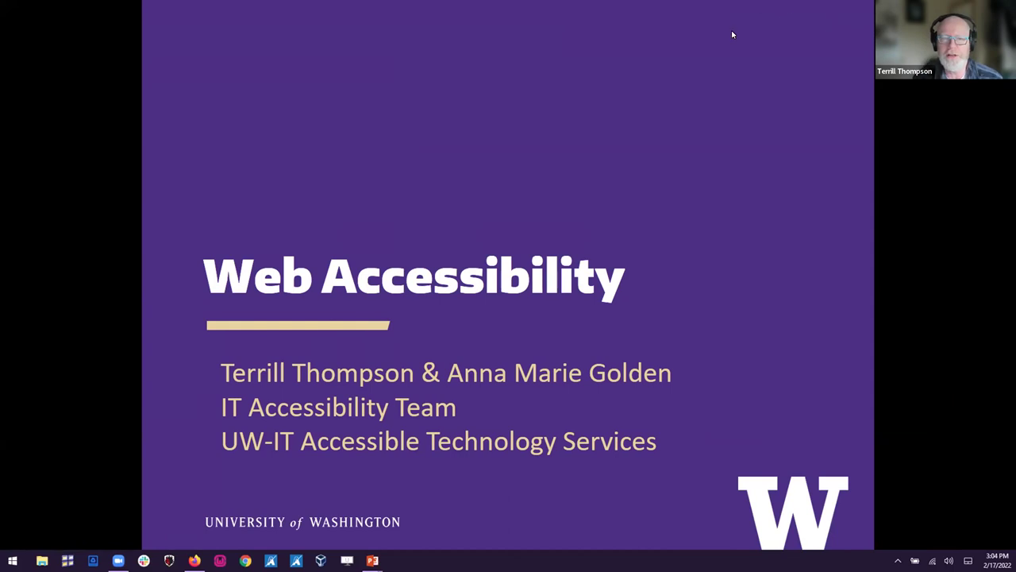
Move from the title slide to the slide picturing a monitor, mouse and keyboard.
key(Right)
key(Left)
key(Left)
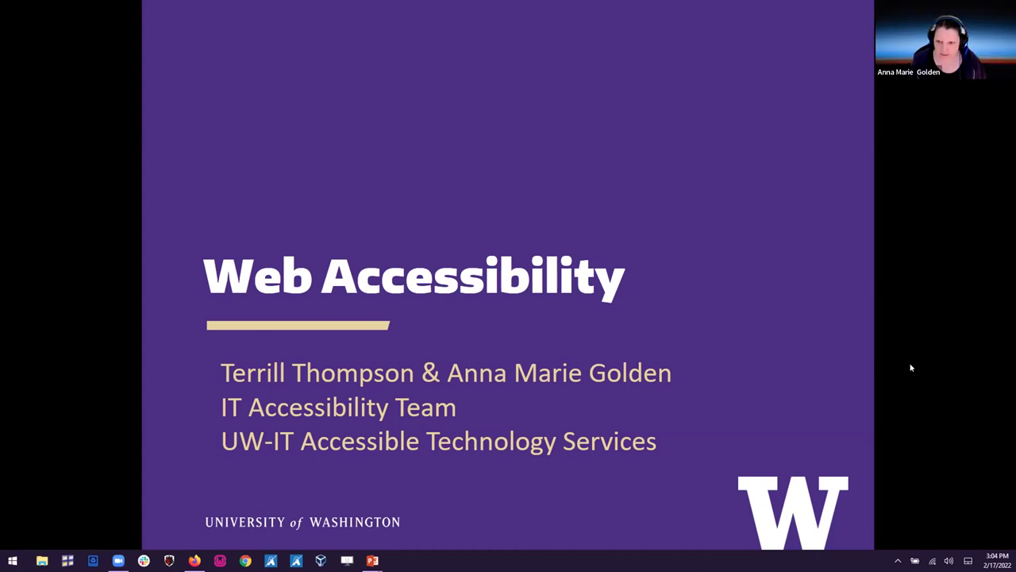
click(759, 357)
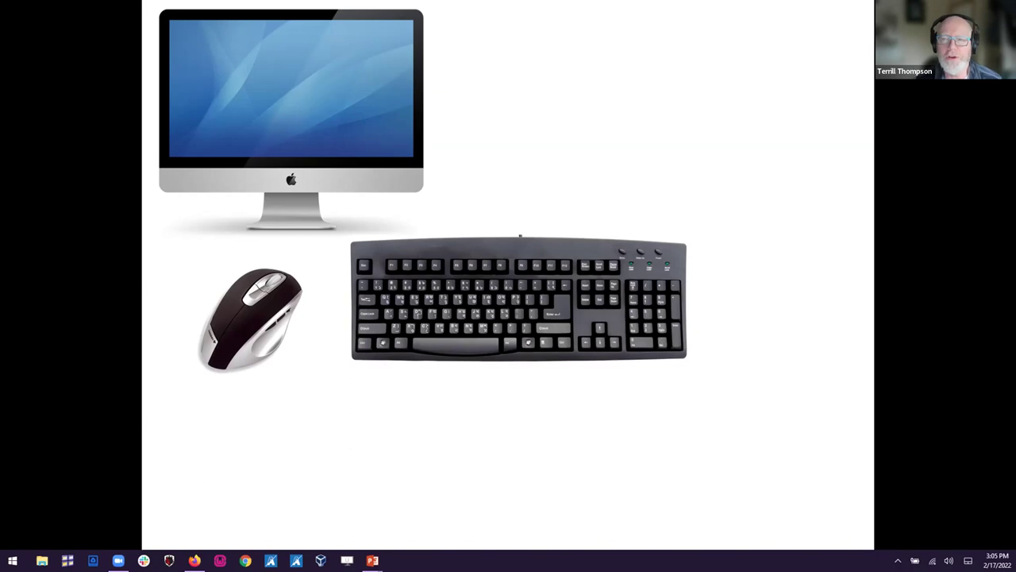
Play the fly-in animations adding the two phones, the dual-screen device and the tablet to the collage.
click(828, 407)
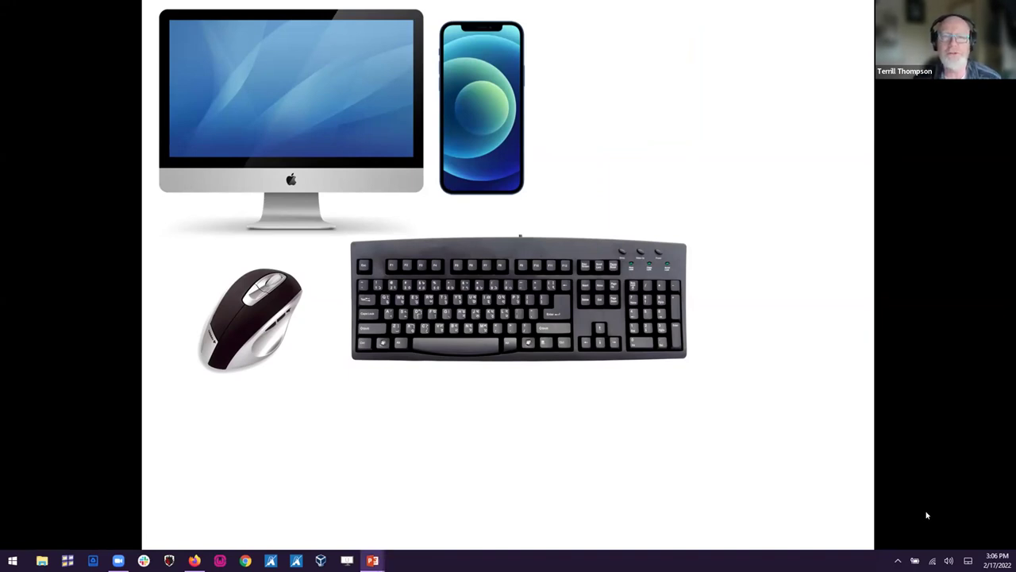
key(Right)
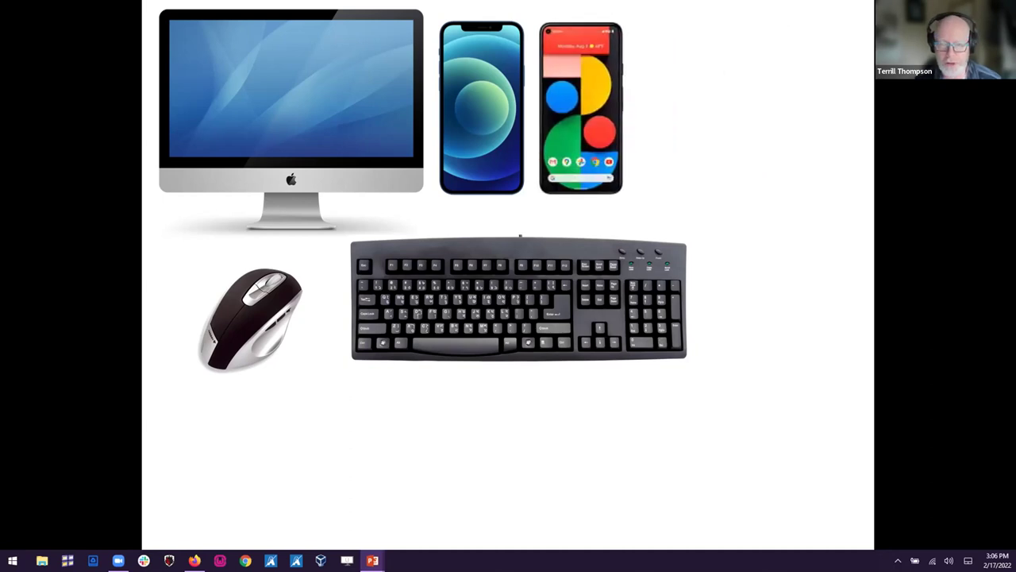
key(Right)
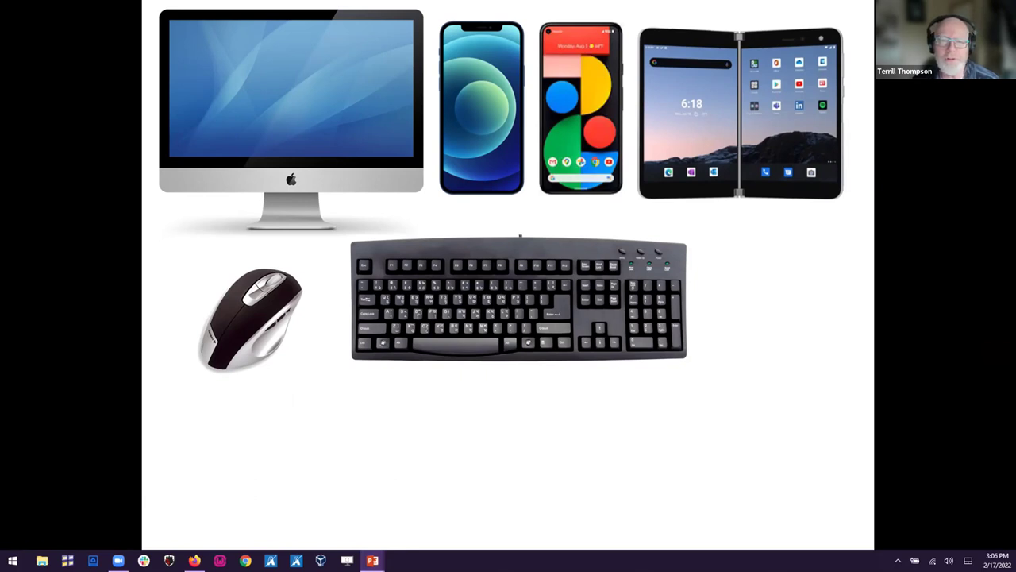
key(Right)
key(Right)
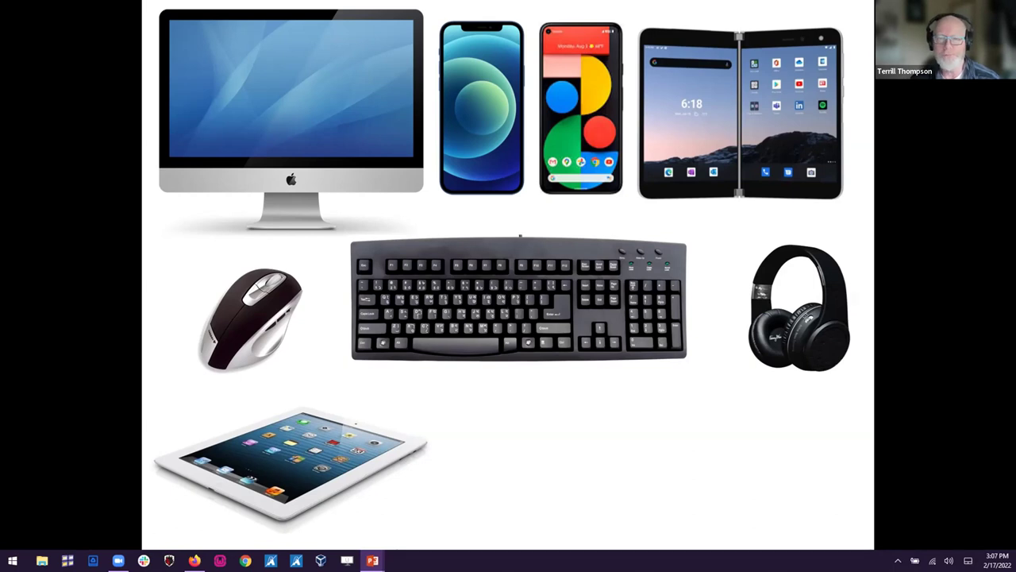
Bring in the headset and braille display images, then advance to the student photo slide.
key(Right)
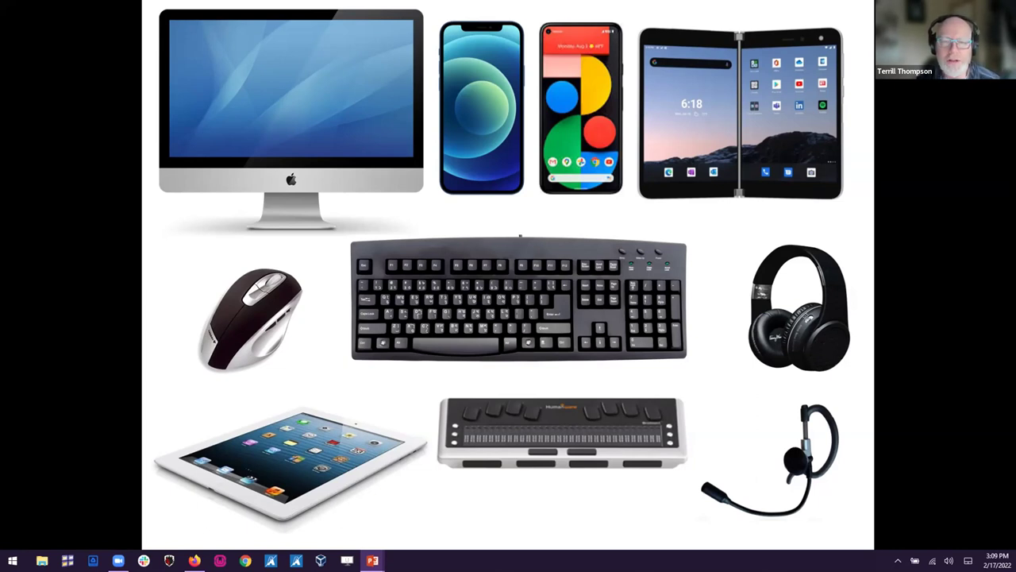
key(Right)
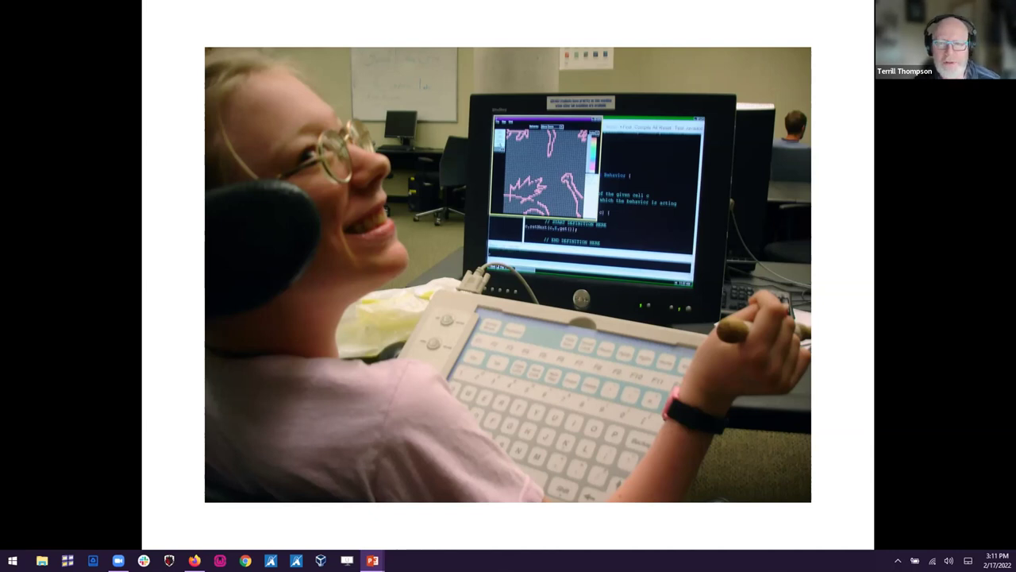
Advance to the photo of the girl reading a braille display.
key(Right)
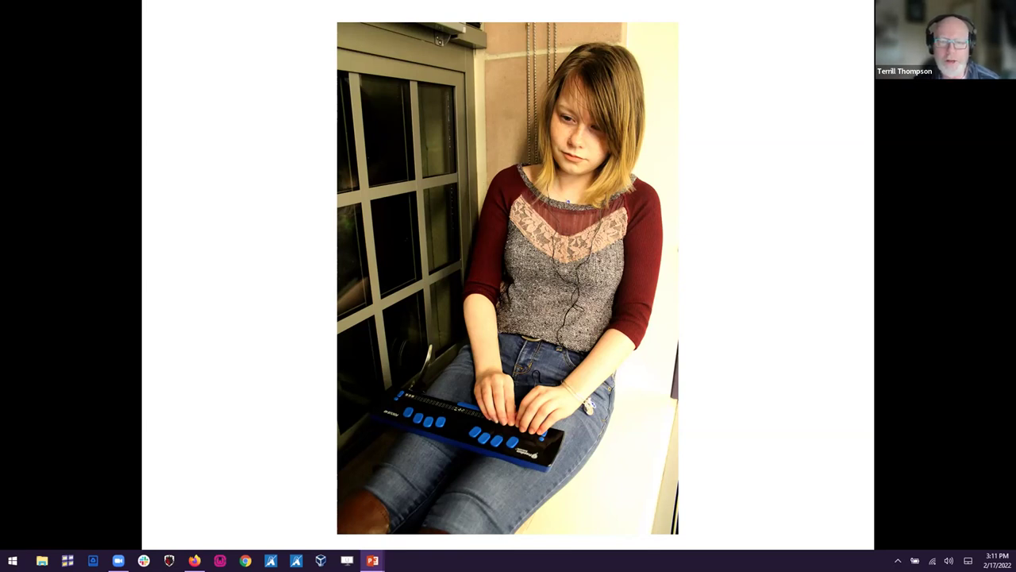
key(Right)
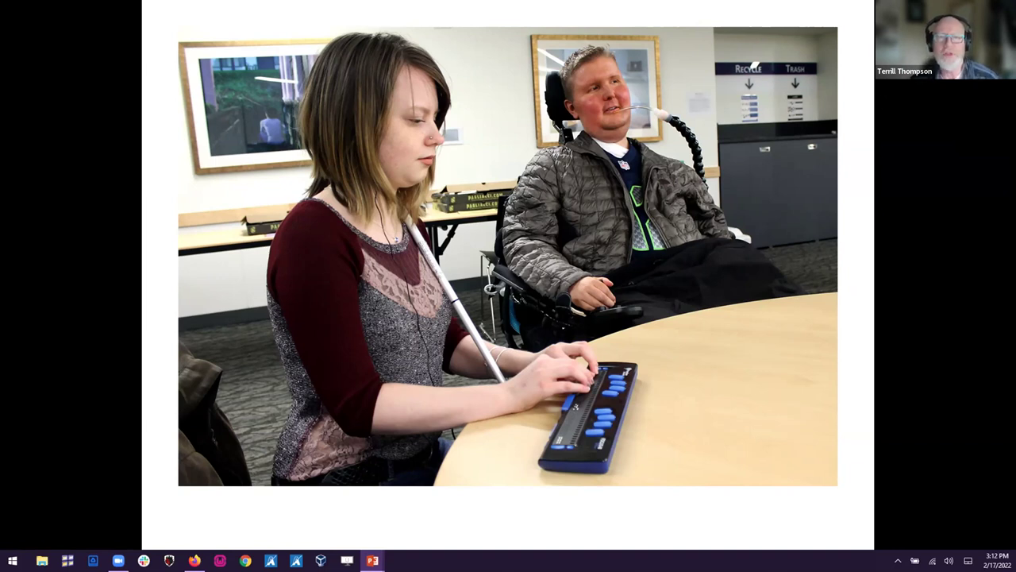
Advance to the photo of the girl coding on a laptop with enlarged text.
key(Right)
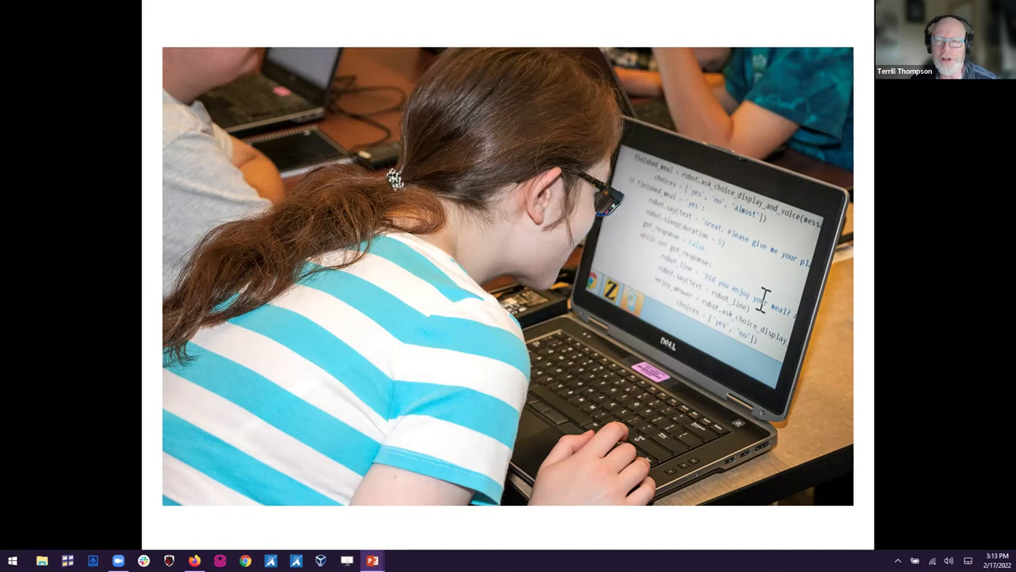
Advance to the 'Ability on a continuum' slide with the Not able–Able arrow.
key(Right)
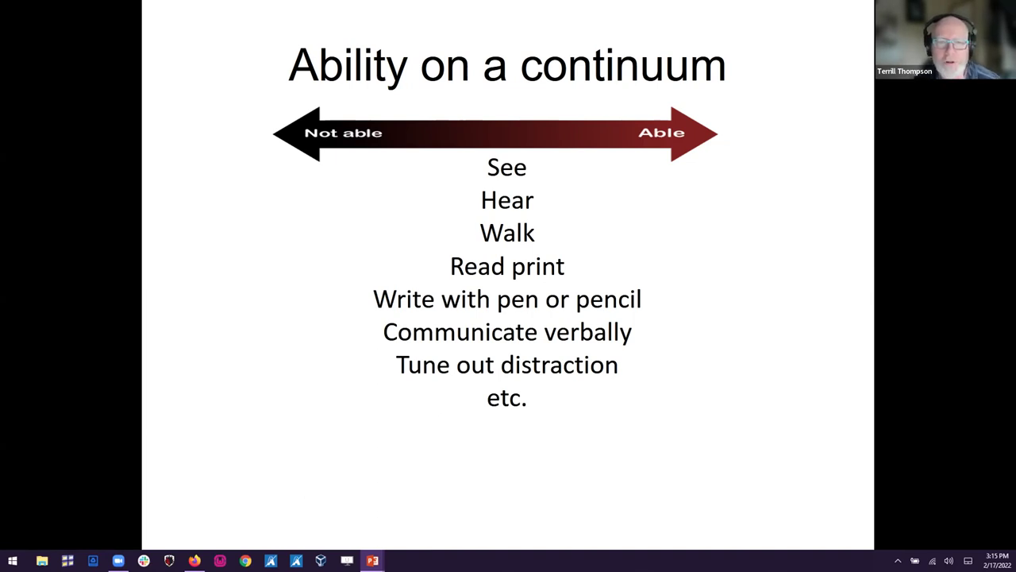
key(Right)
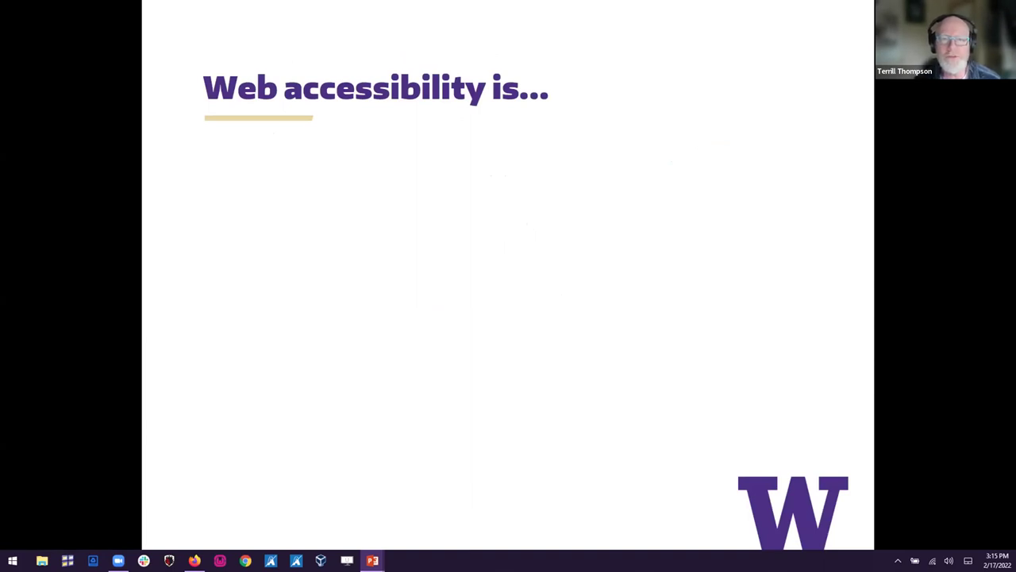
key(Right)
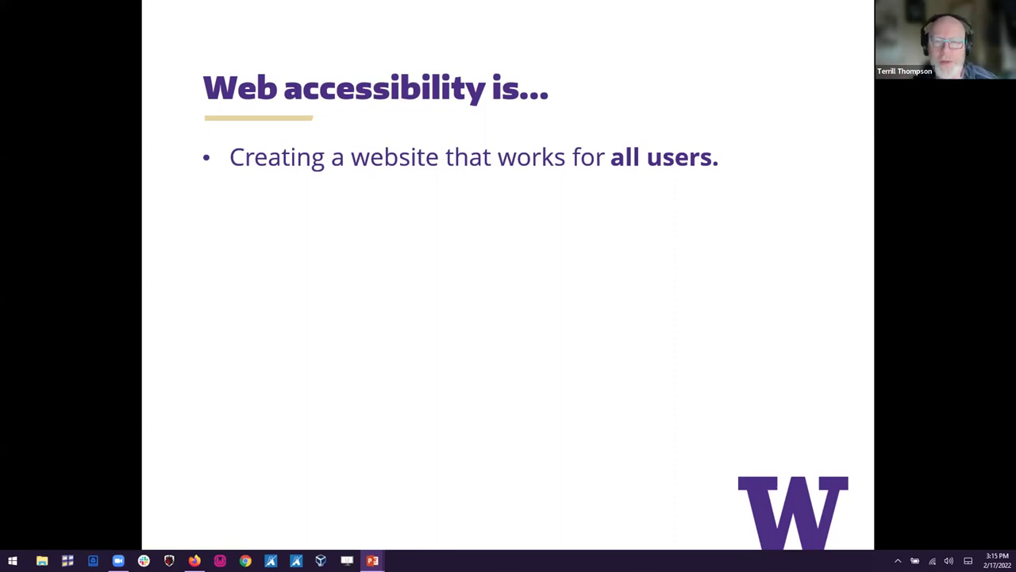
key(Right)
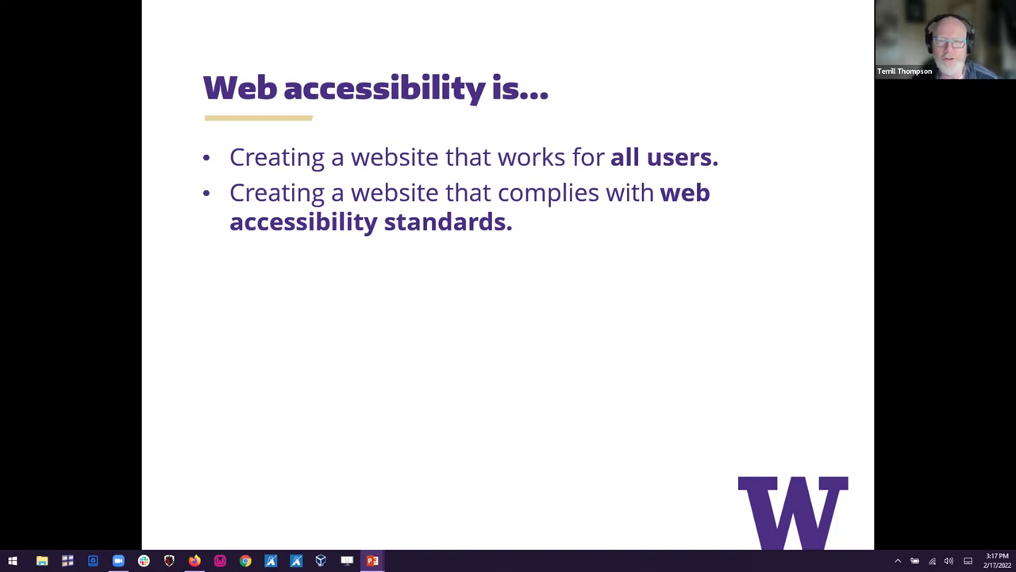
Advance to the 'Web Accessibility Standards' slide listing HTML, CSS, WCAG and ARIA.
key(Right)
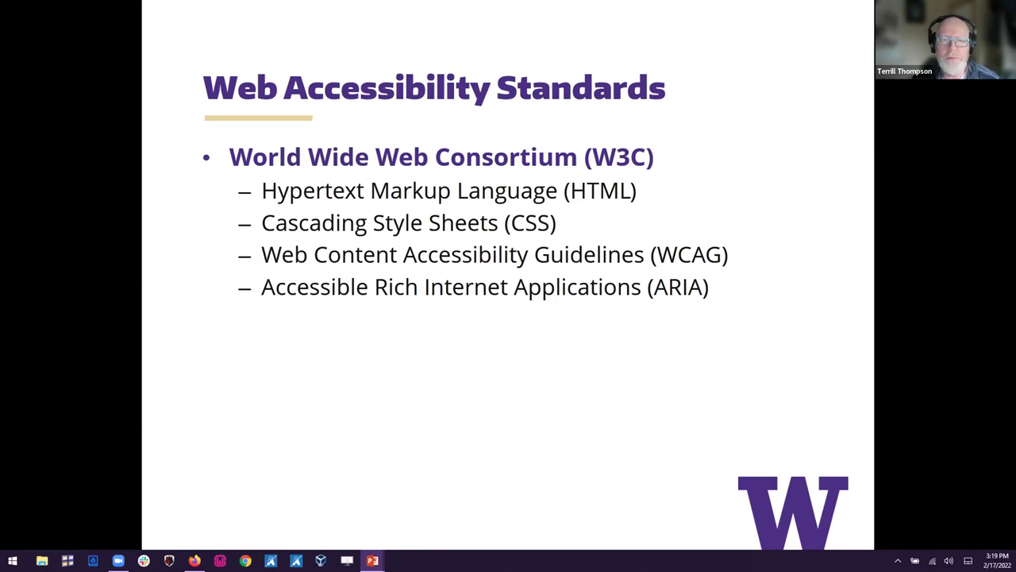
Advance to the 'What is WCAG?' slide covering versions 1.0–2.1 and Levels A, AA, AAA.
key(Right)
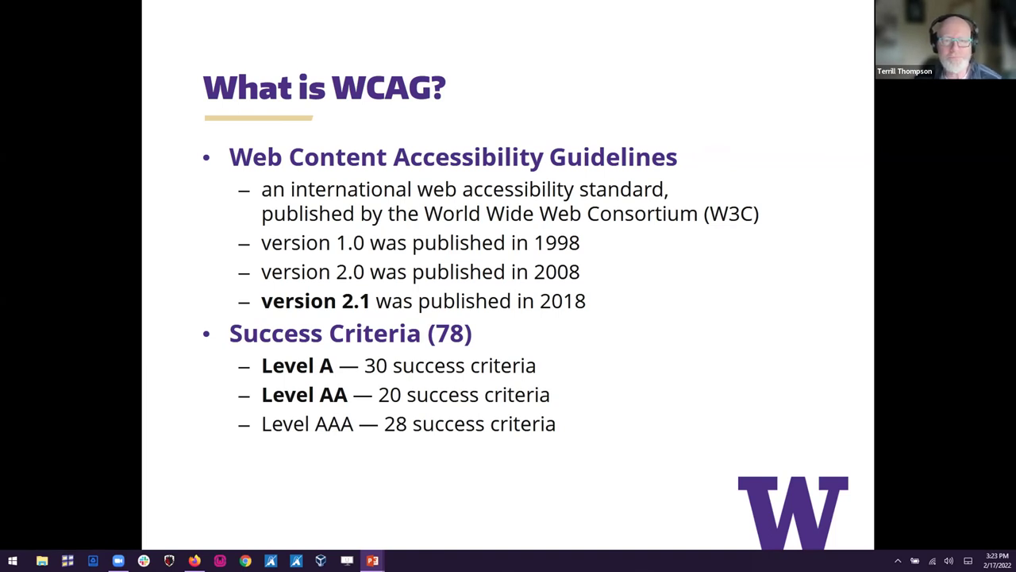
Advance to the Example WCAG 2.1 Success Criteria slide.
key(Right)
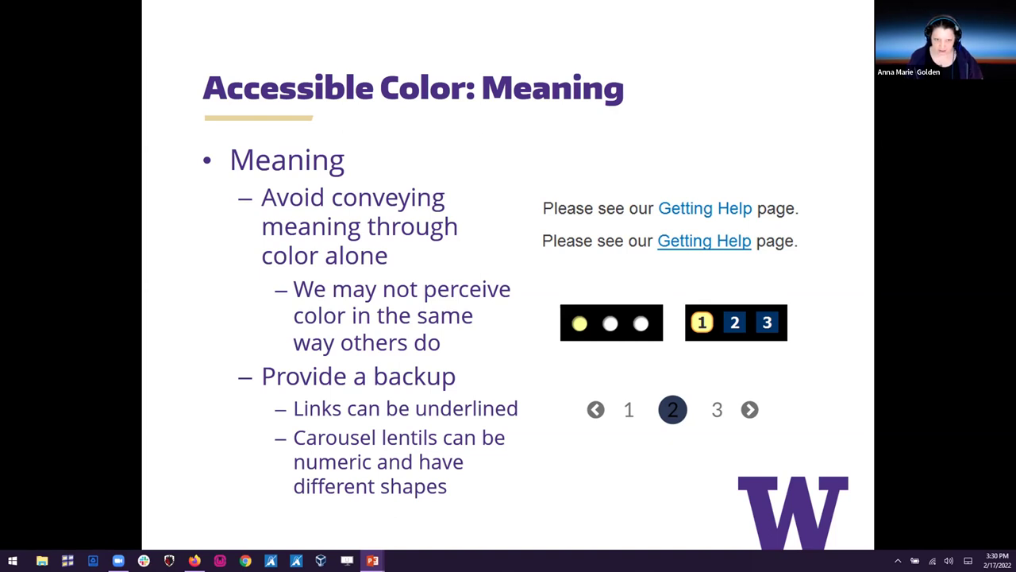
Advance to the 'A Few Web Accessibility Checkers' slide.
key(Right)
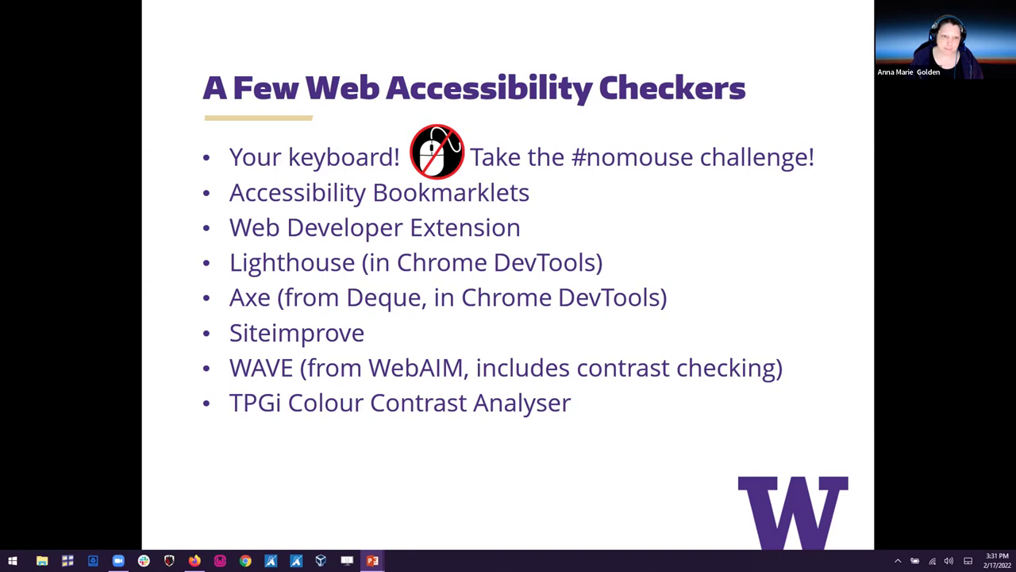
Advance to the slide listing eight accessibility checkers, including Lighthouse, Axe, Siteimprove and WAVE.
key(Right)
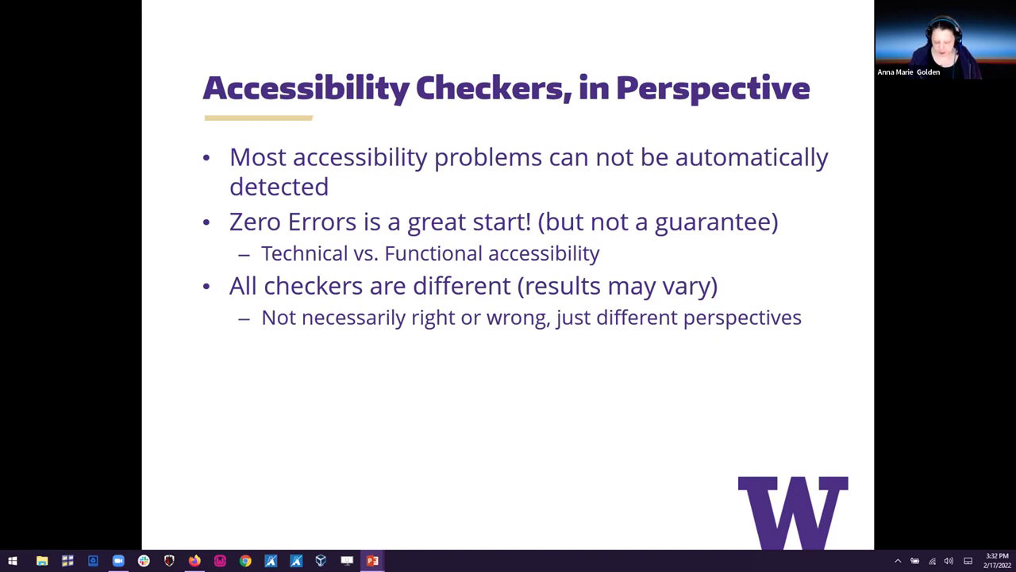
Move on to the 'How to Learn More' slide, which shows only its title so far.
key(Right)
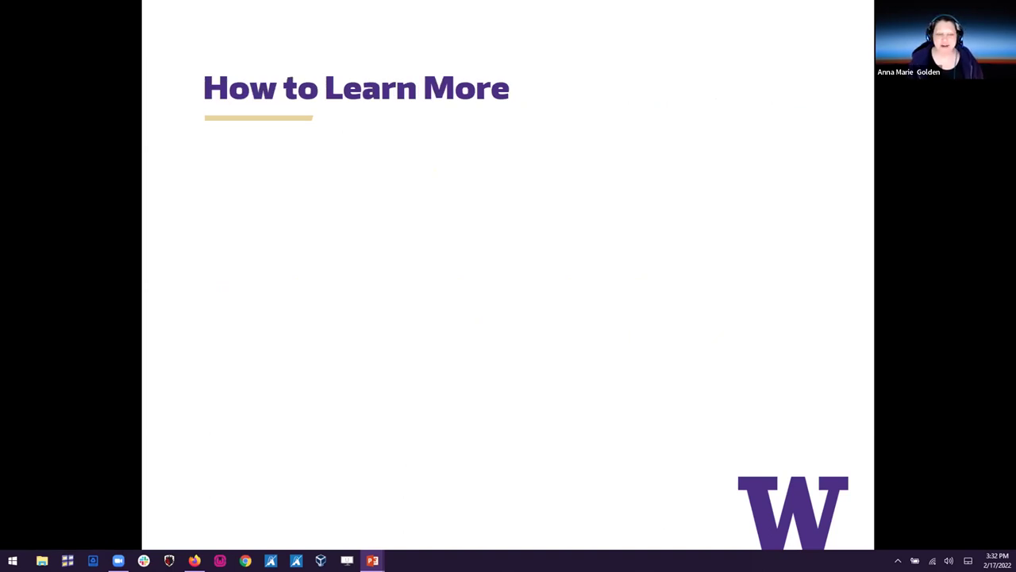
Reveal the UW Accessible Technology, Frequent Events and accessibility-checker bullets, then advance to the demo.
key(Right)
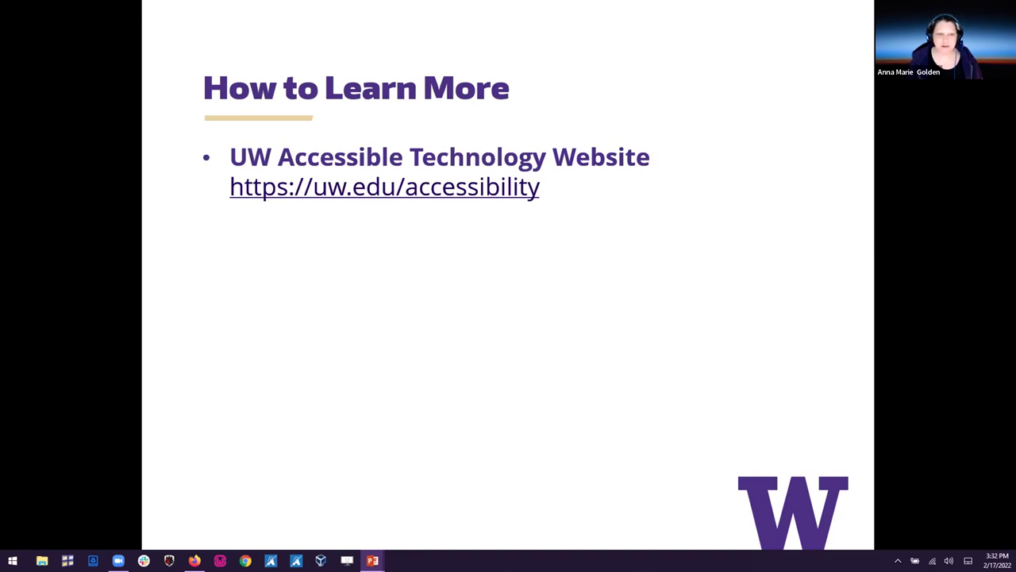
key(Right)
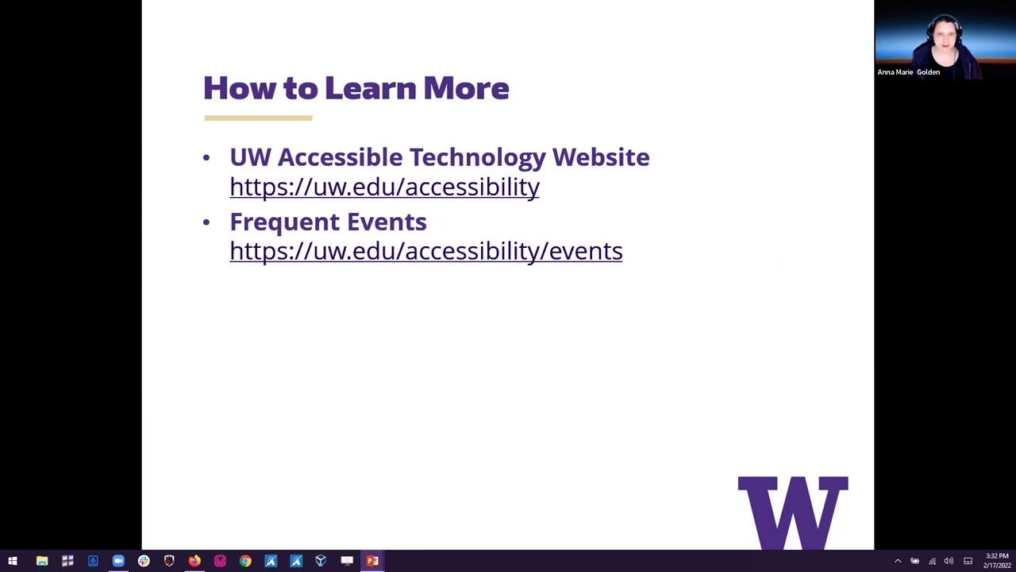
key(Right)
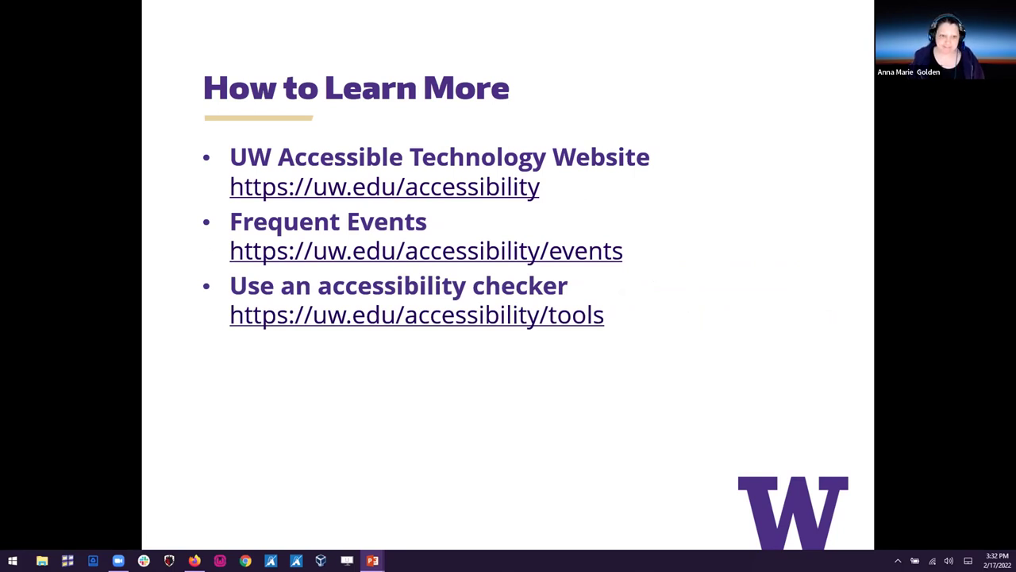
key(Right)
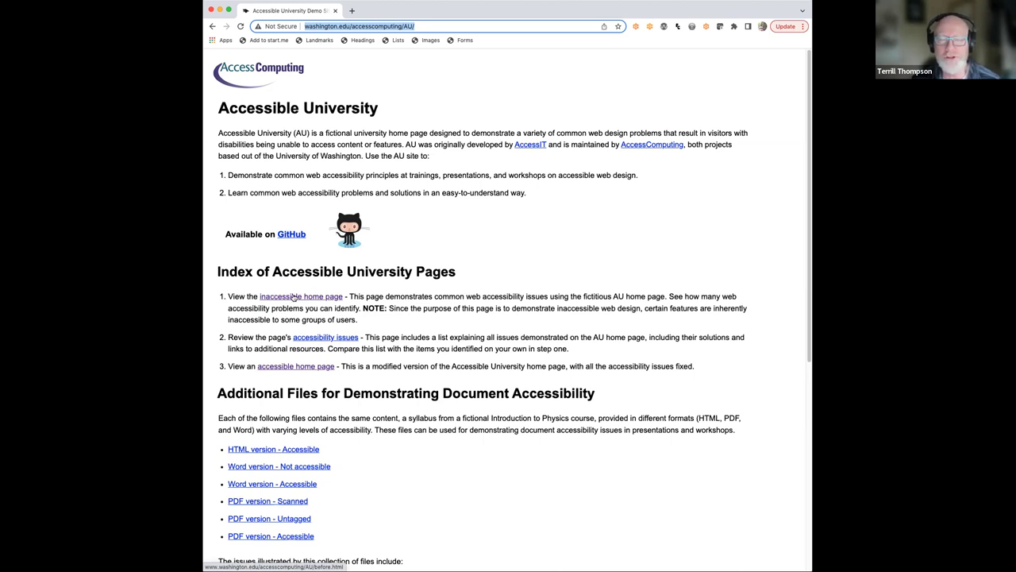
Open the inaccessible and accessible home pages in new tabs and view the inaccessible one.
right_click(294, 297)
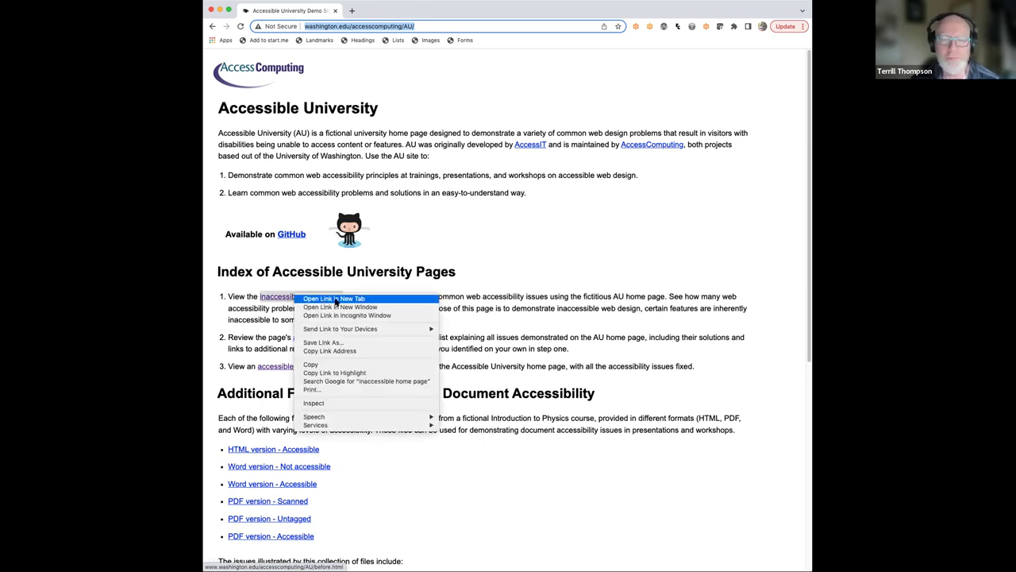
click(335, 299)
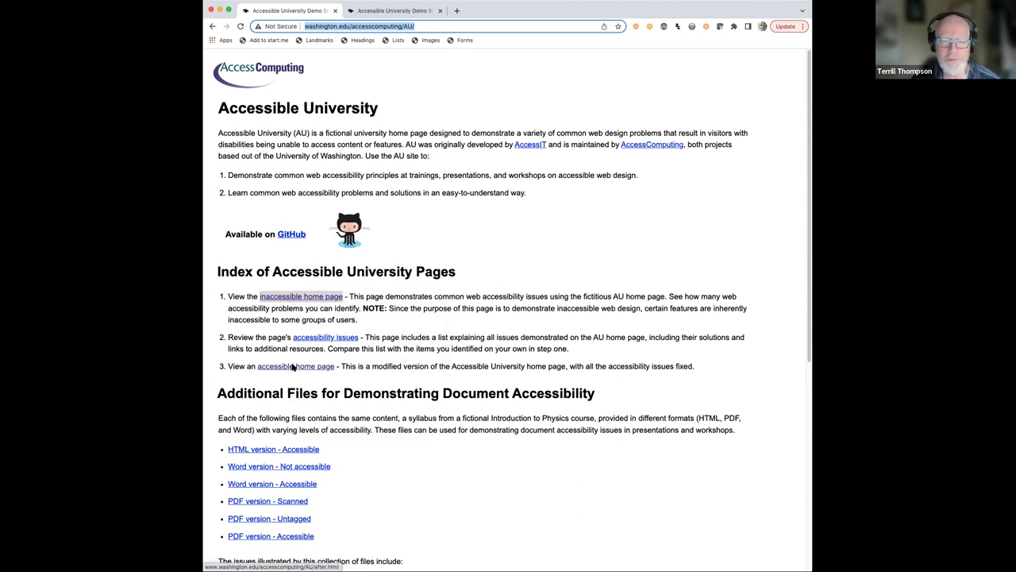
right_click(293, 366)
click(324, 368)
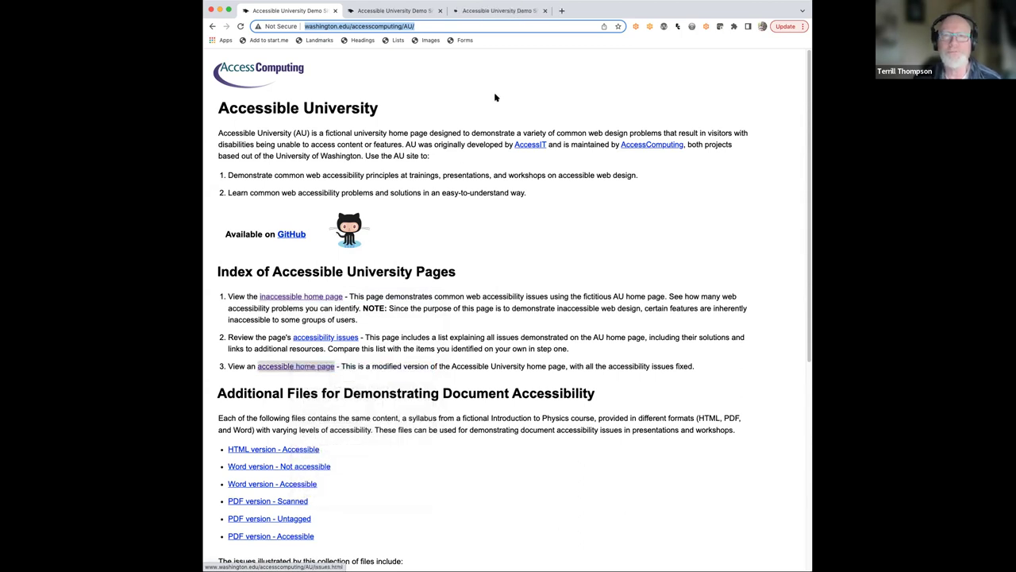
click(381, 12)
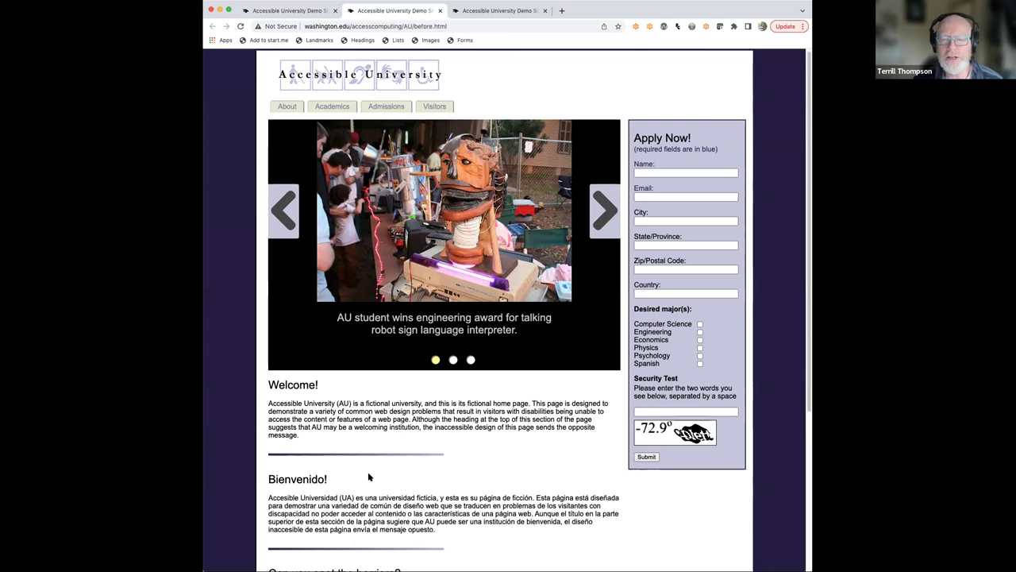
scroll(587, 537, down, 1)
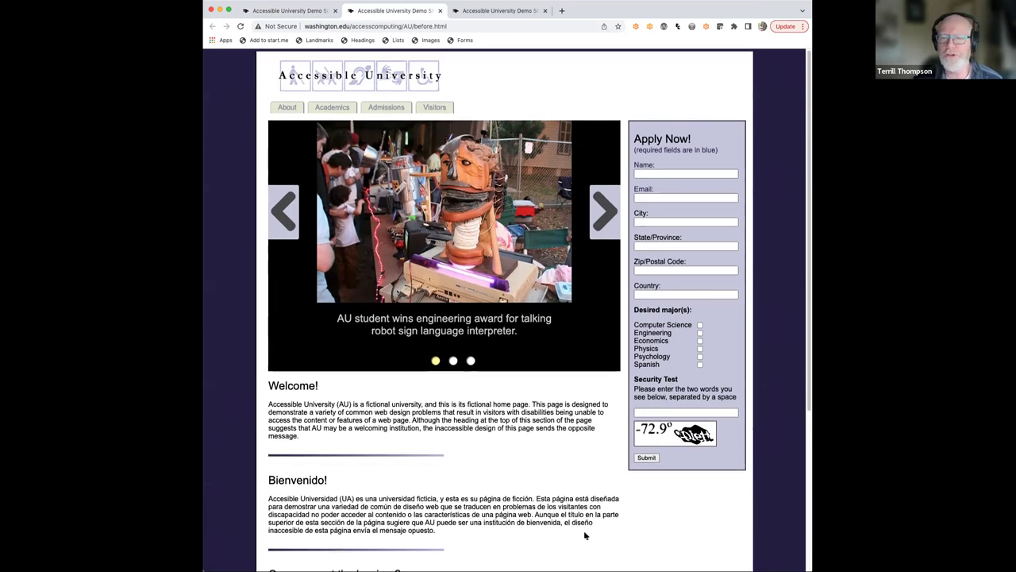
scroll(588, 537, down, 2)
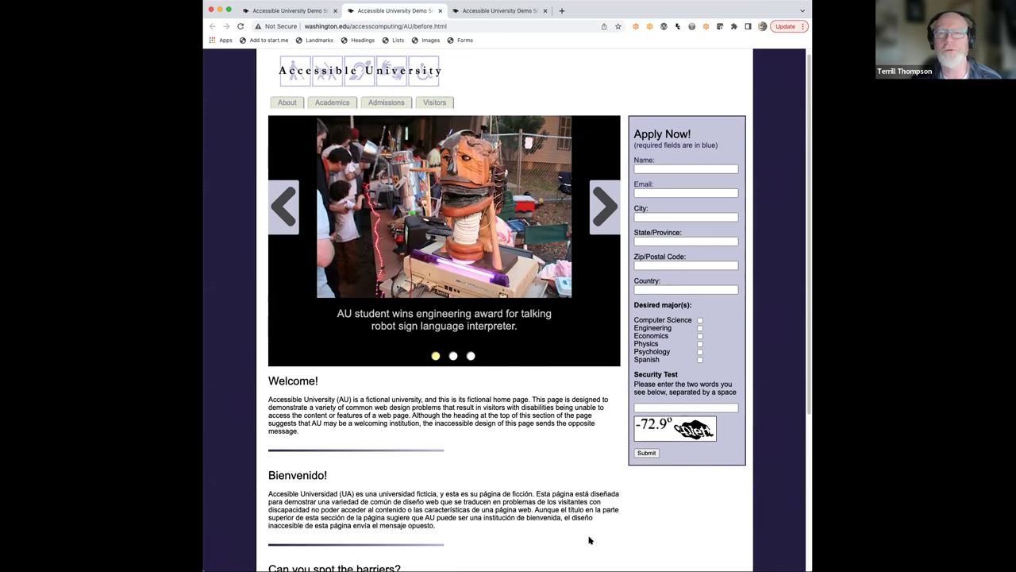
scroll(589, 538, down, 3)
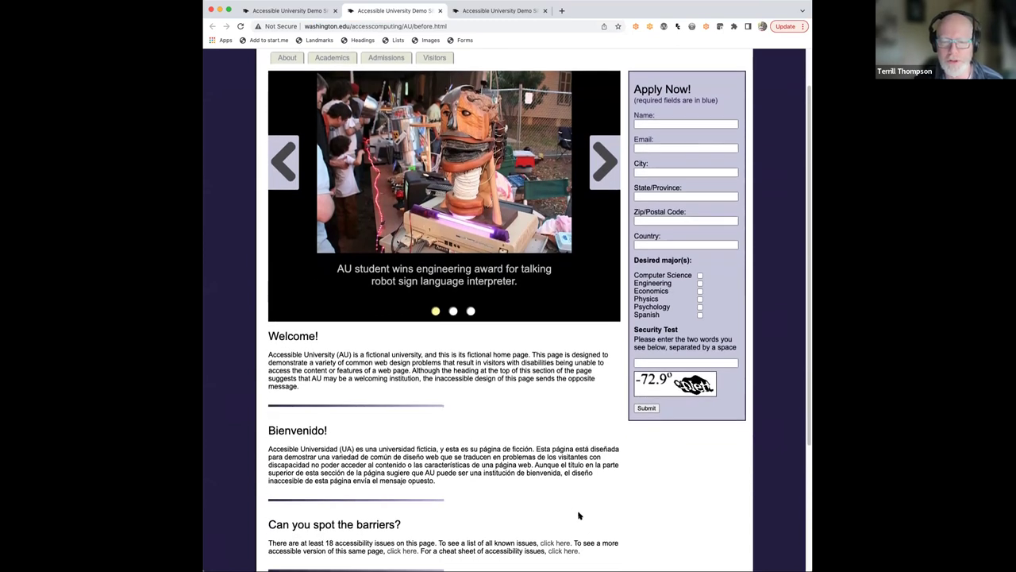
scroll(578, 516, down, 5)
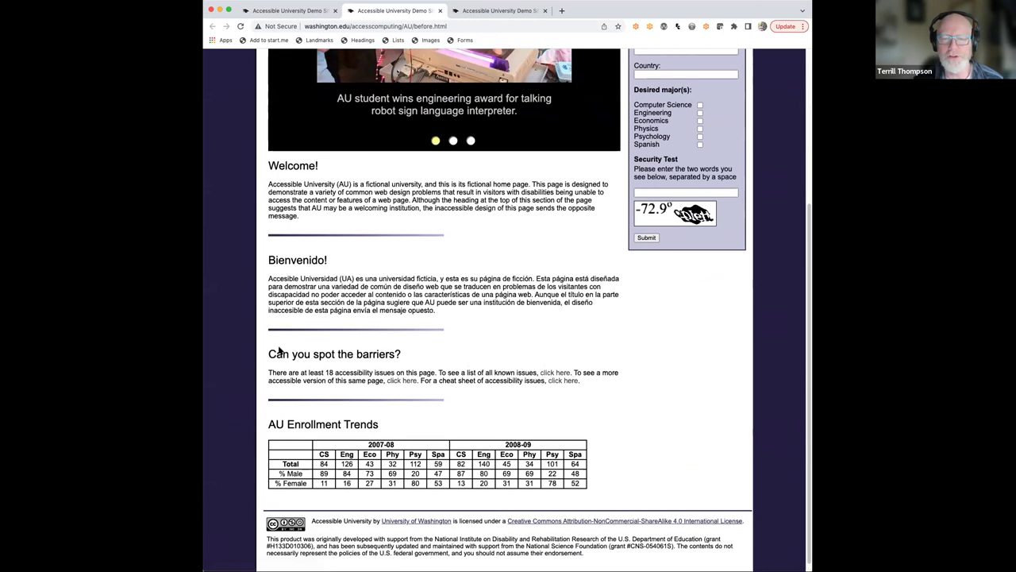
drag(268, 354, 402, 355)
click(457, 359)
mouse_move(301, 372)
mouse_down()
mouse_move(435, 375)
mouse_move(301, 372)
mouse_up()
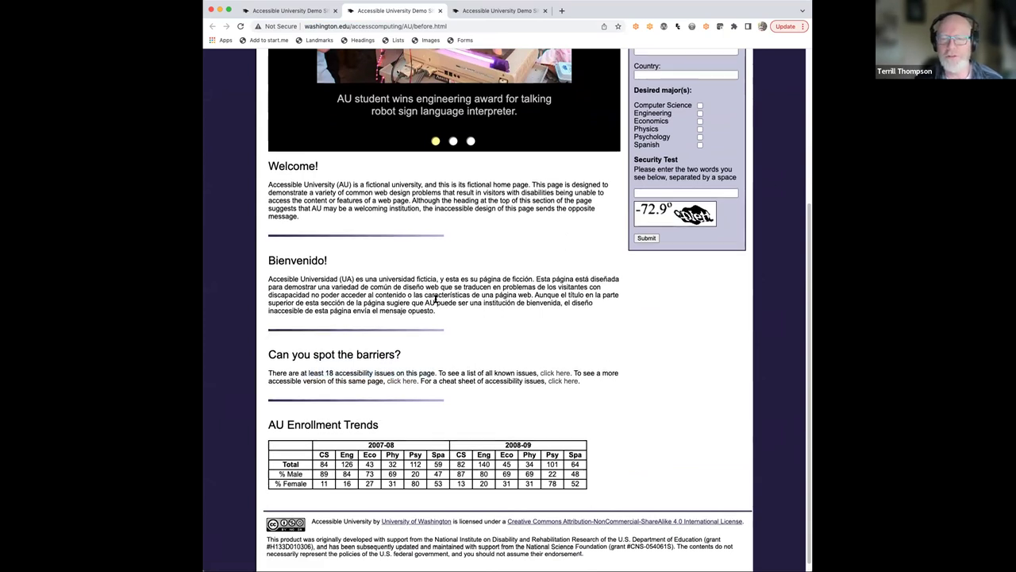
scroll(449, 313, up, 1)
scroll(456, 322, down, 1)
scroll(456, 322, up, 2)
scroll(463, 338, up, 3)
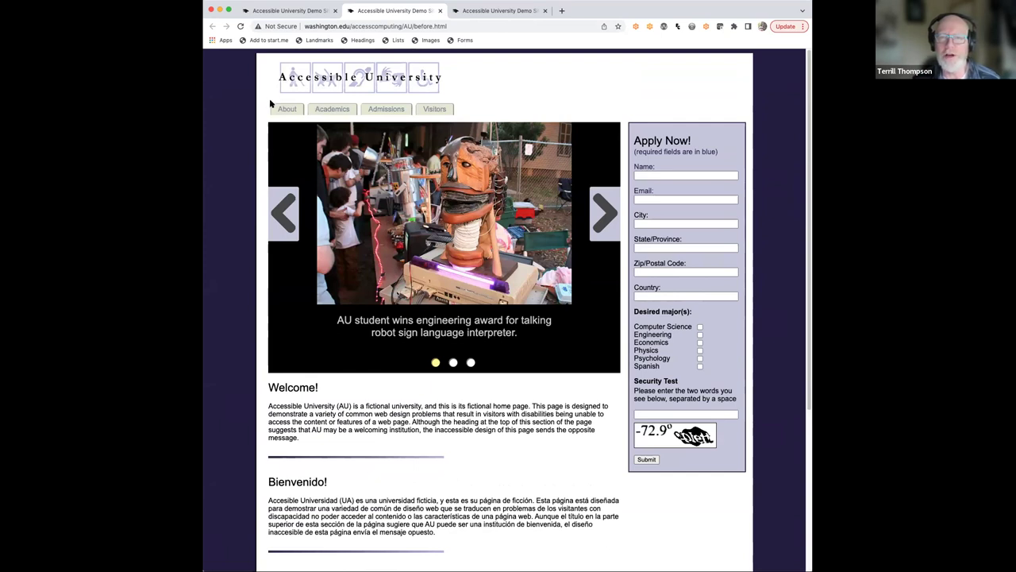
mouse_move(303, 115)
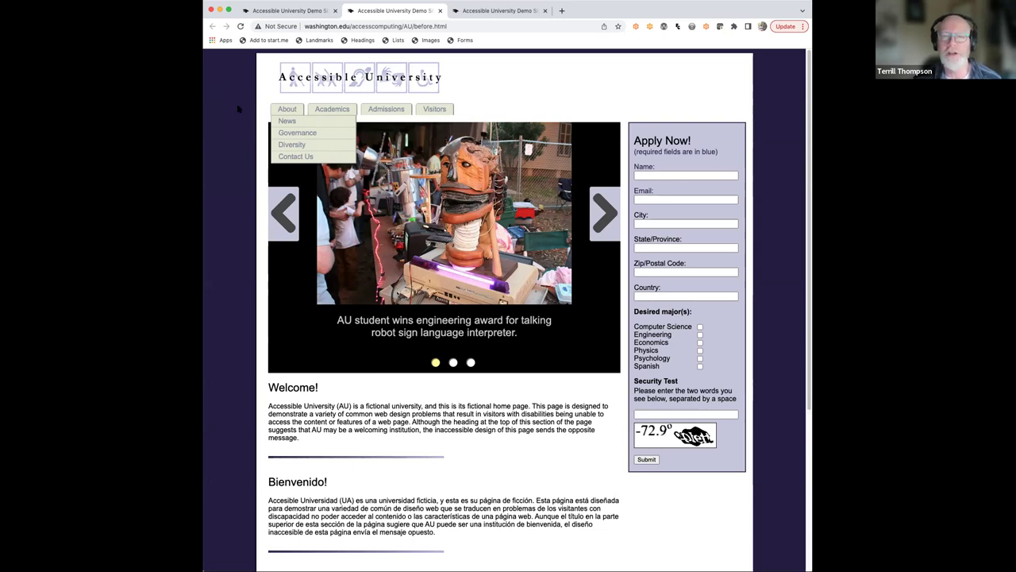
click(551, 101)
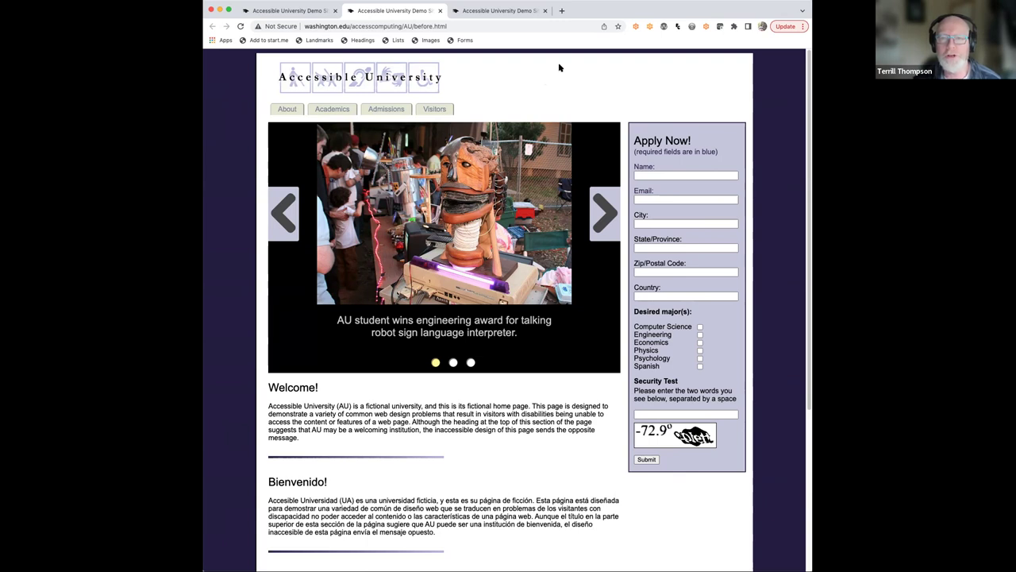
key(Tab)
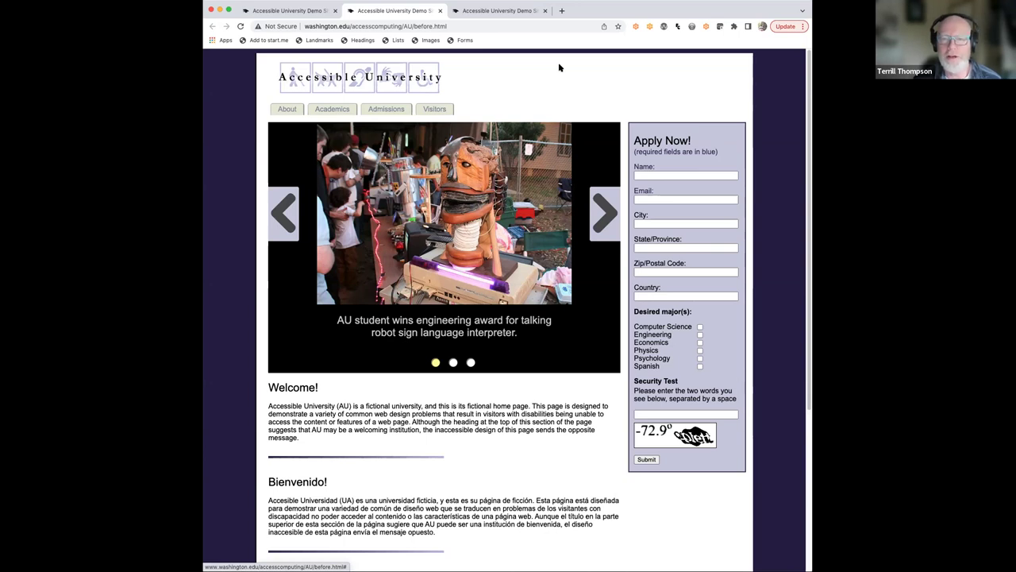
key(Tab)
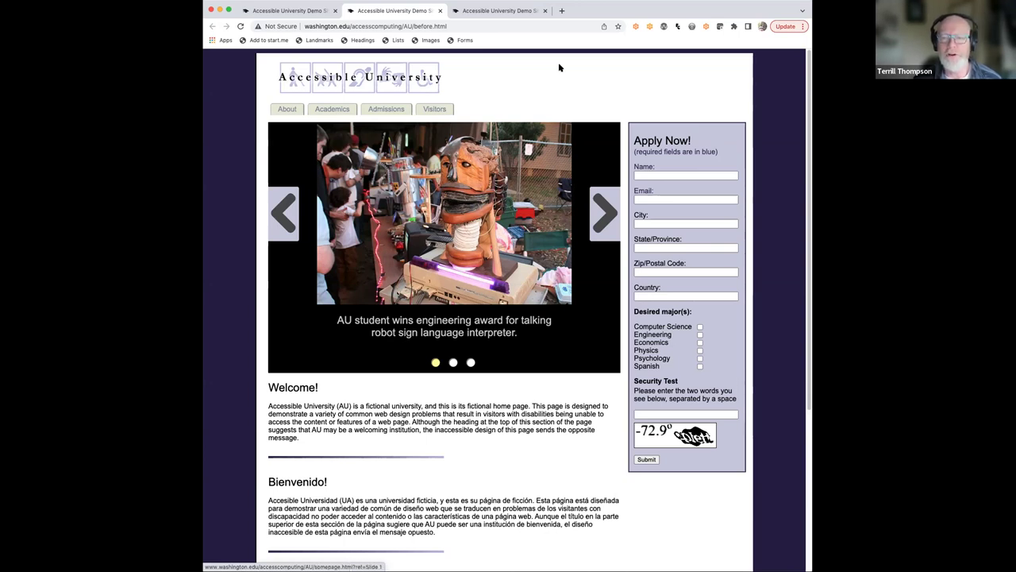
key(space)
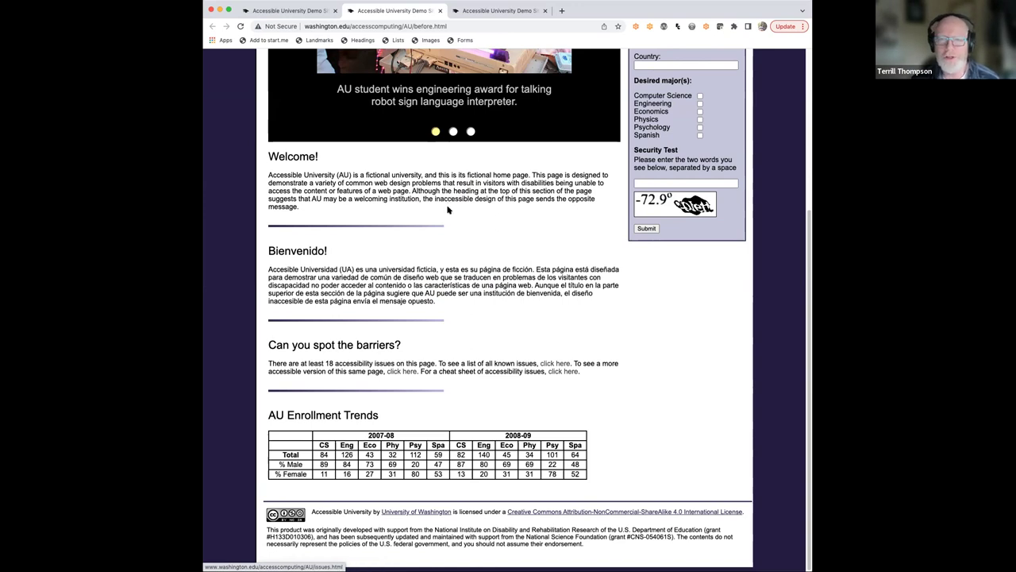
scroll(450, 206, up, 3)
scroll(448, 208, up, 3)
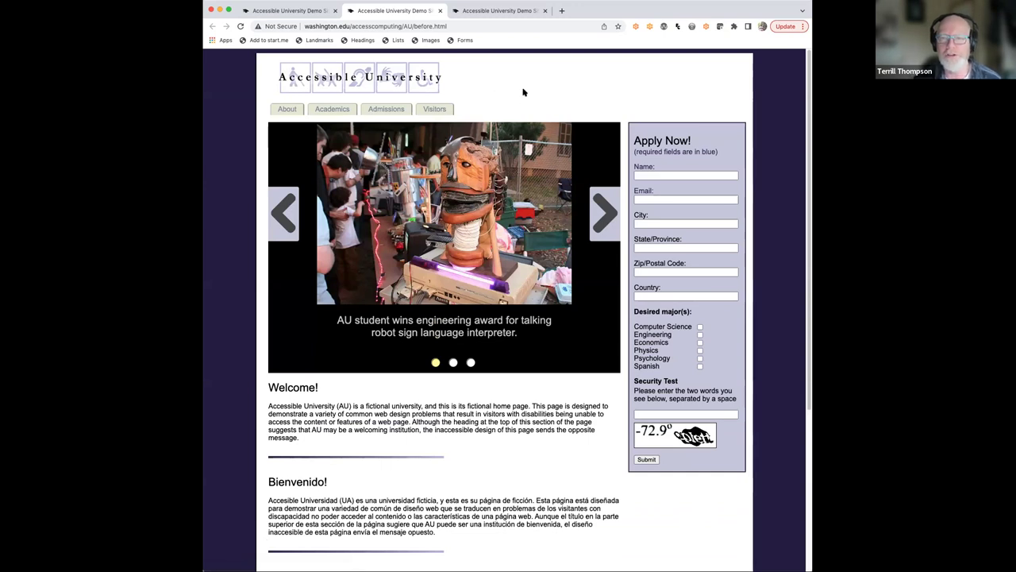
click(495, 10)
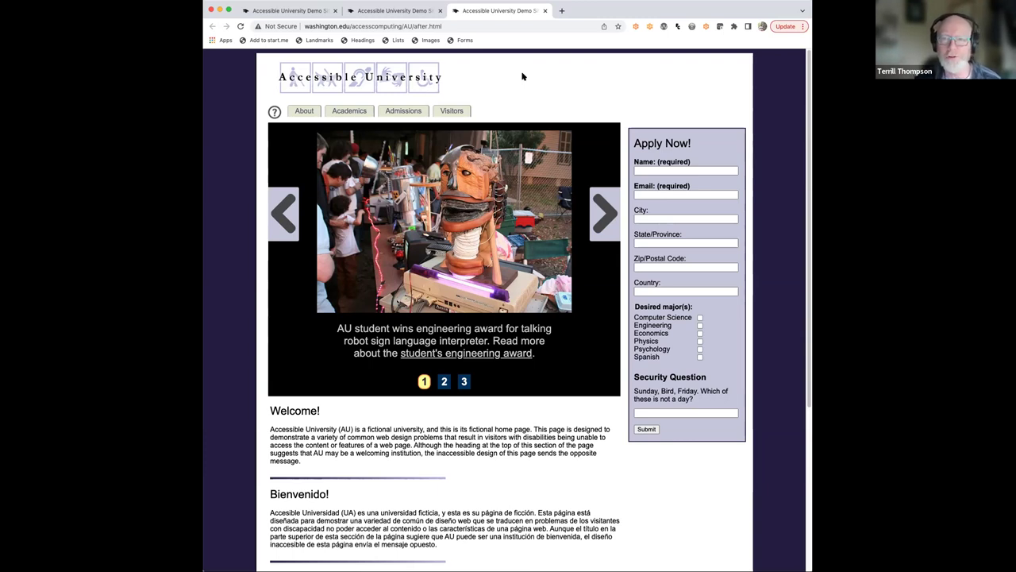
key(Tab)
key(Tab)
key(Tab)
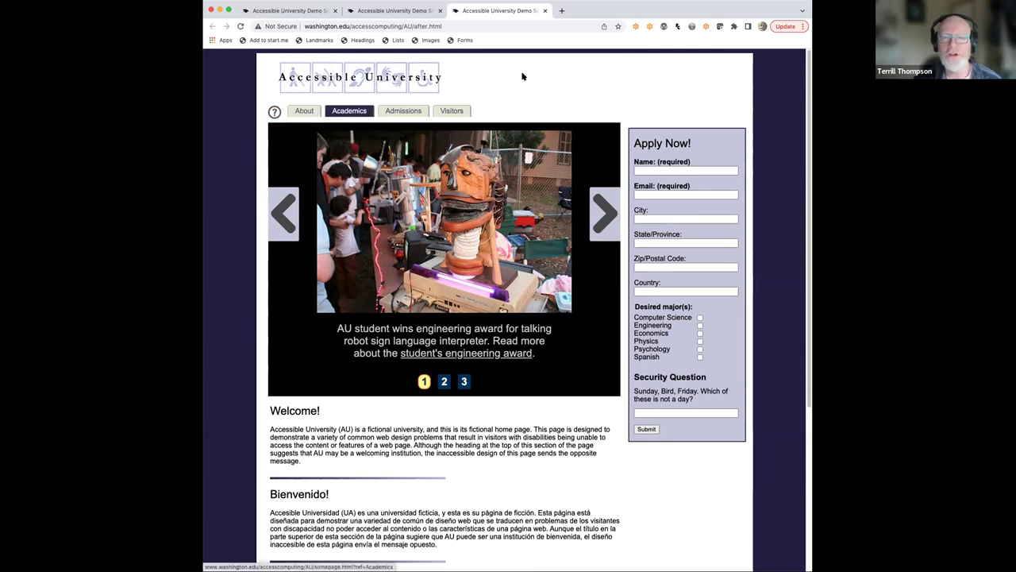
key(Tab)
key(Tab)
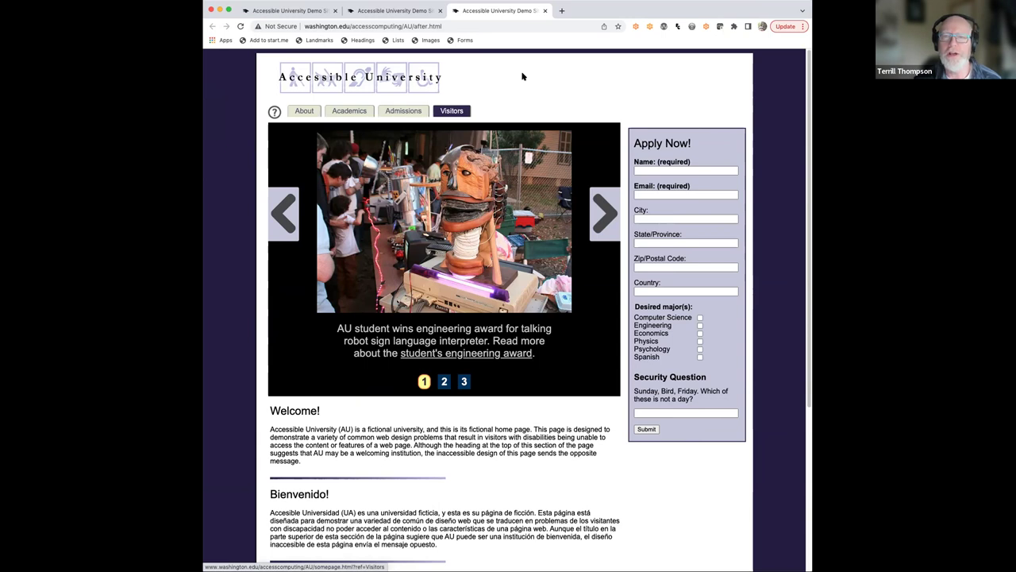
key(Tab)
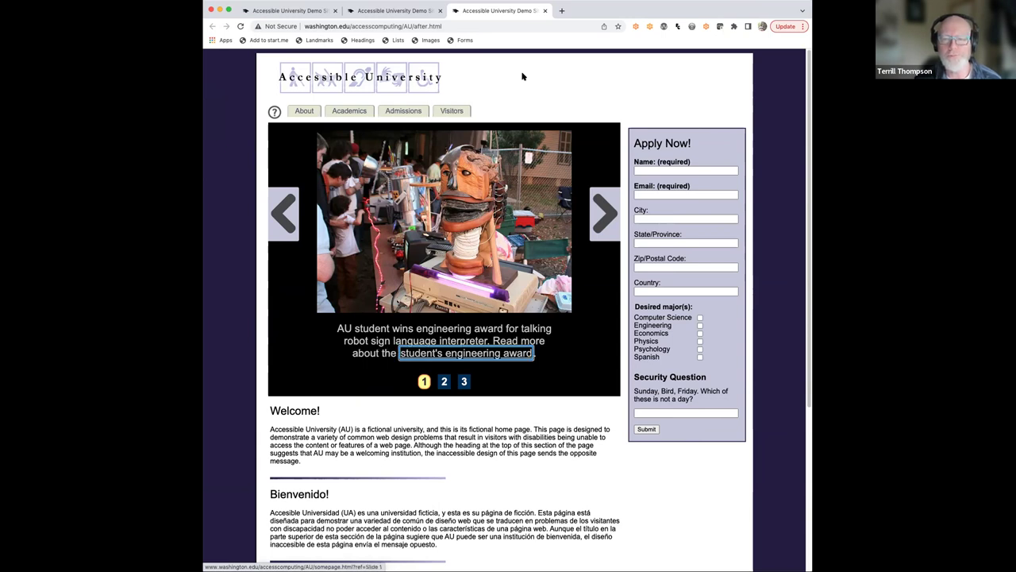
key(Tab)
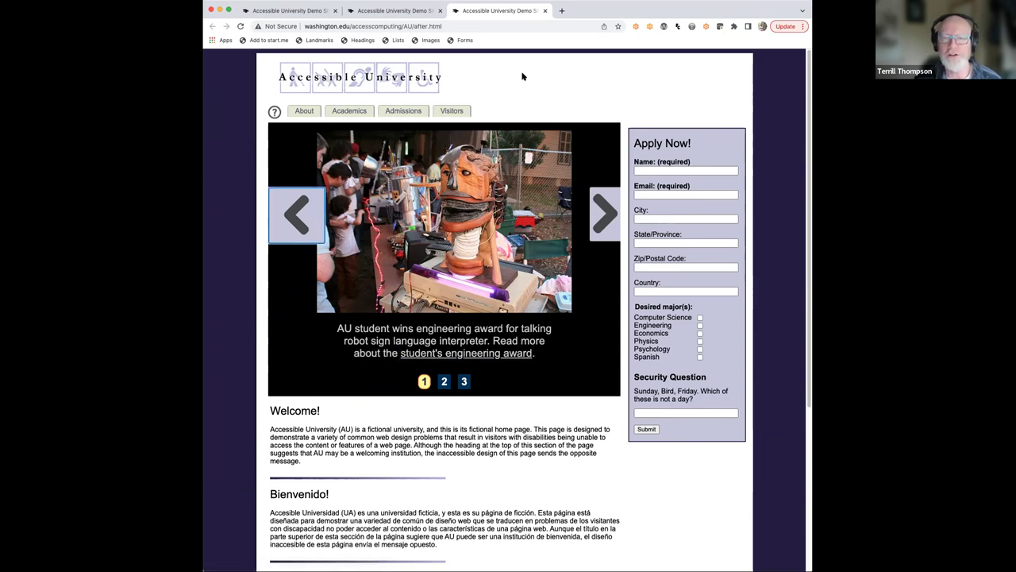
key(Tab)
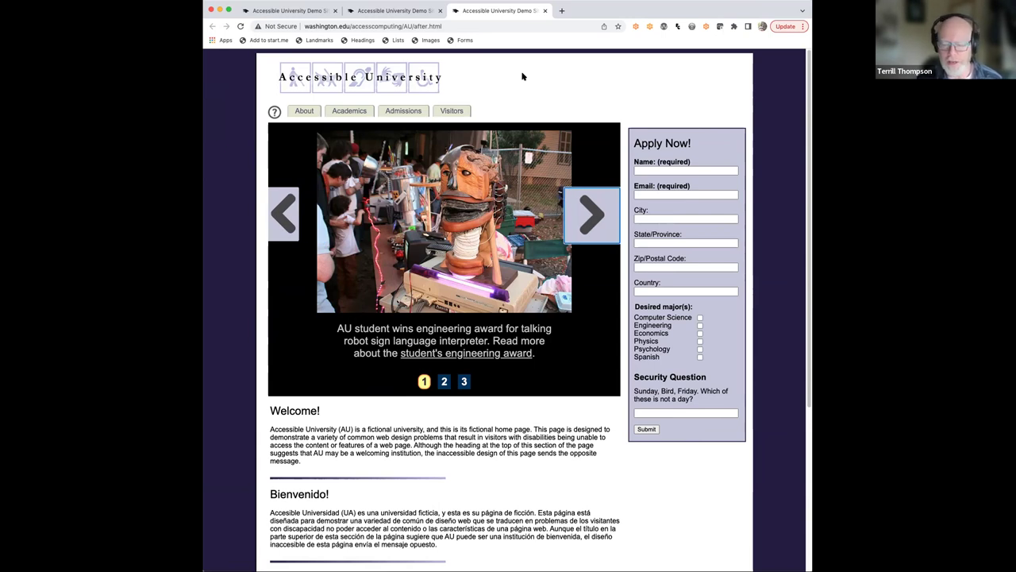
key(Return)
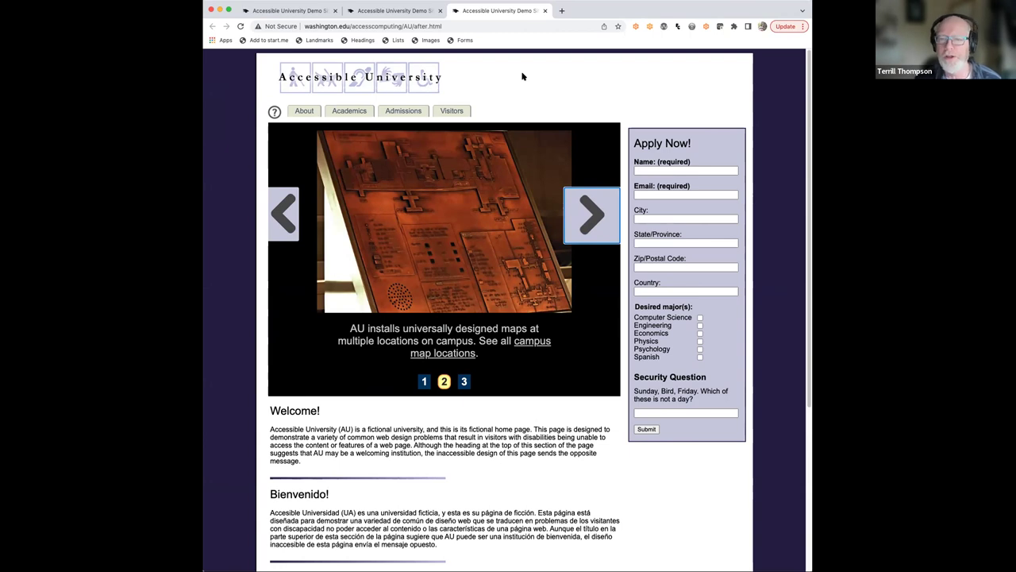
key(shift+Tab)
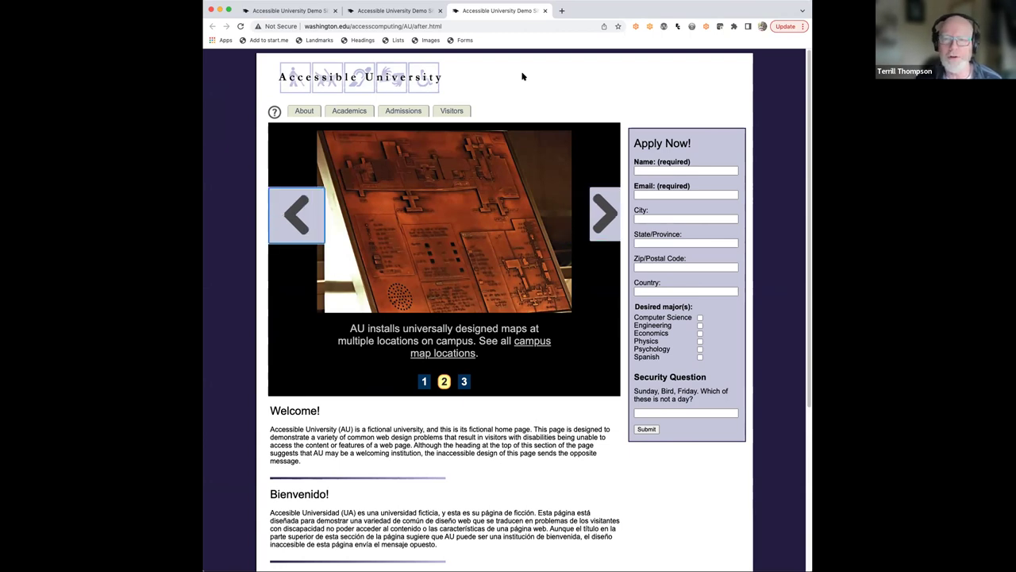
key(Return)
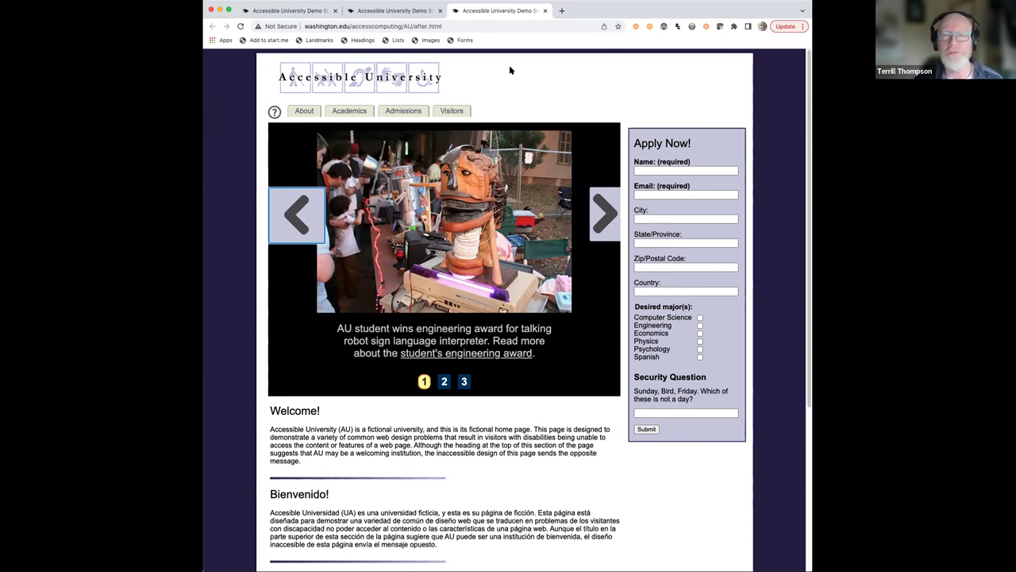
click(381, 11)
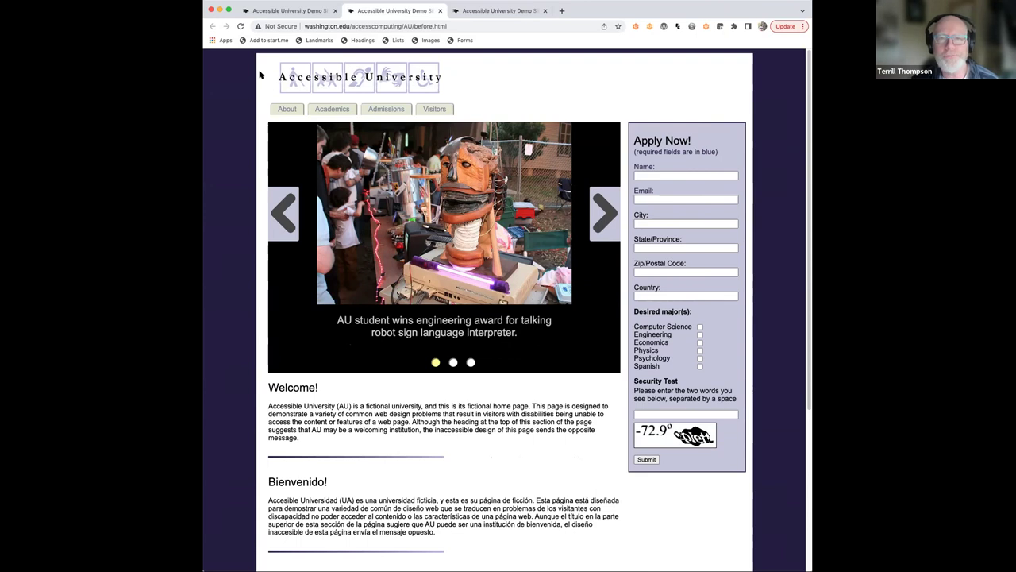
scroll(260, 74, down, 1)
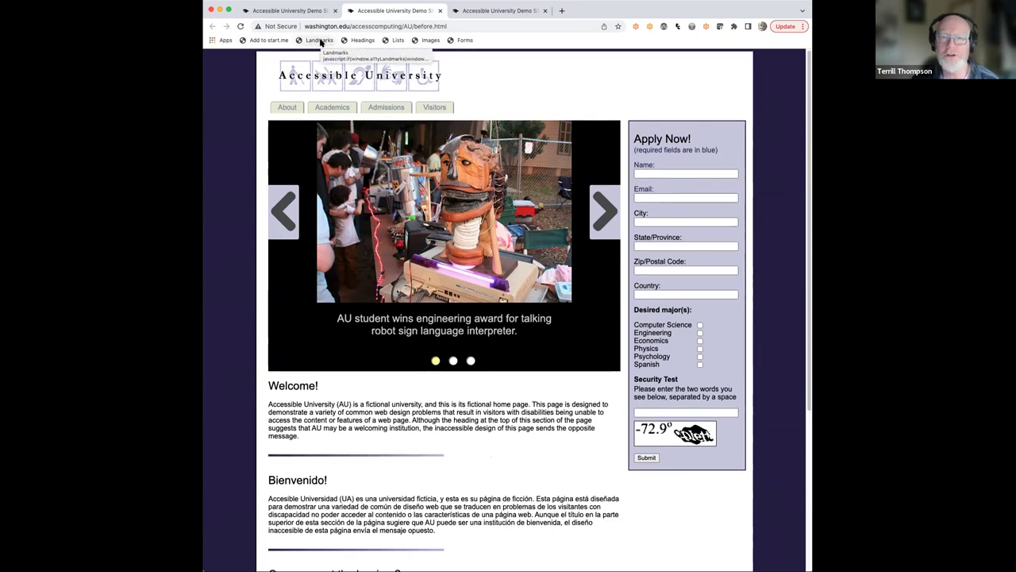
On the accessible after page, outline its landmarks and try the Academics submenu from the keyboard.
click(507, 11)
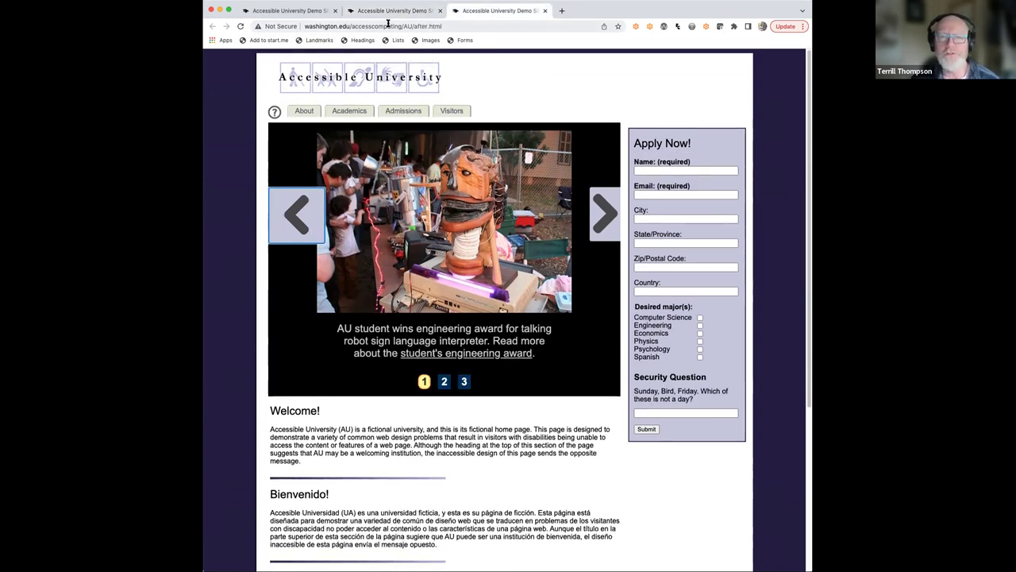
click(315, 40)
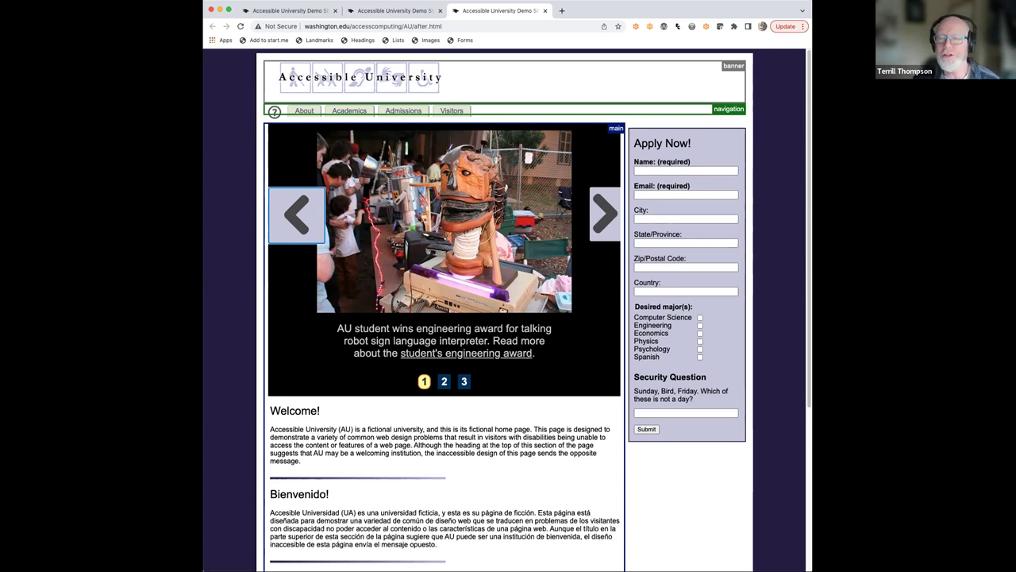
key(shift+Tab)
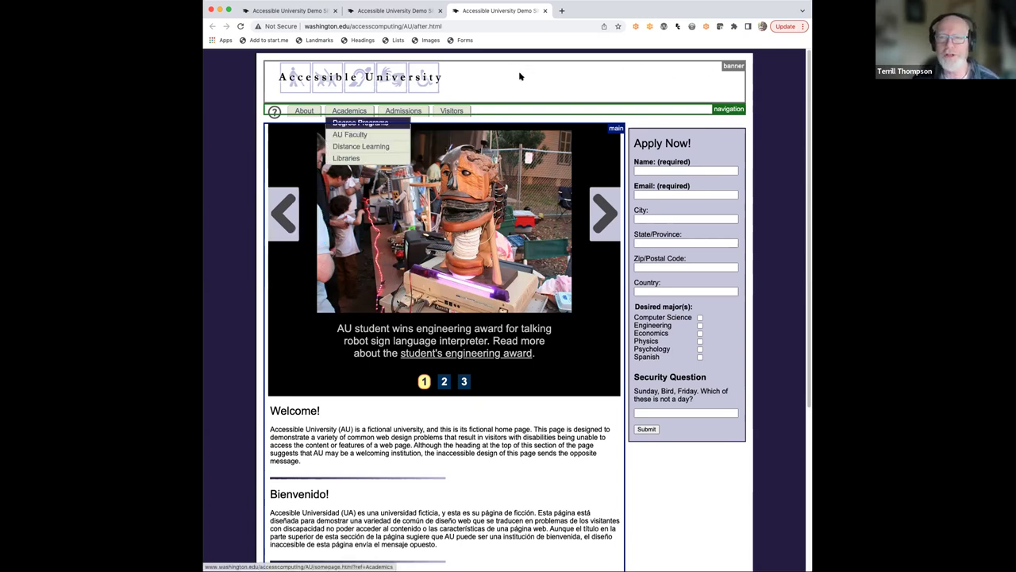
key(Escape)
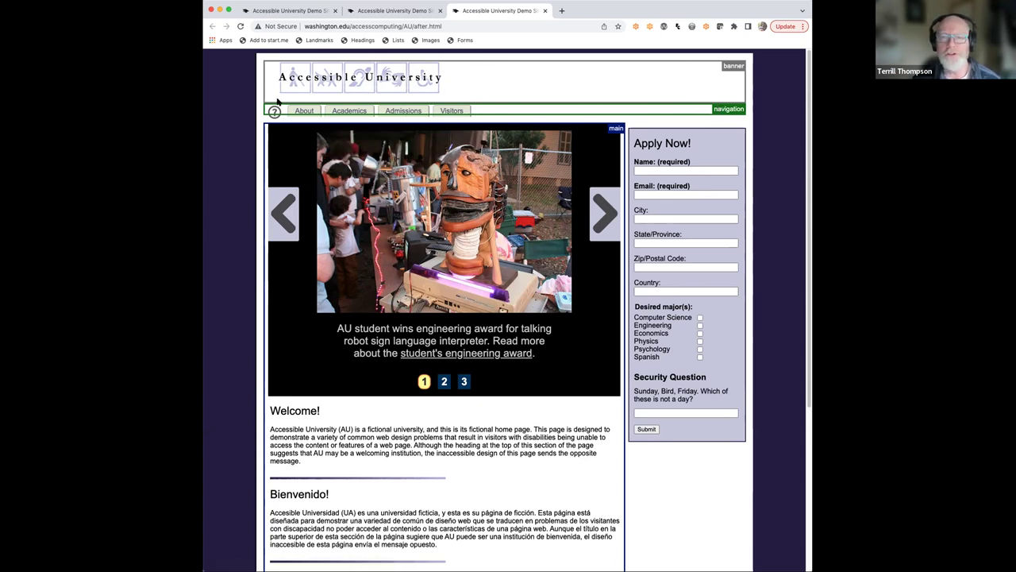
Expand the Admissions submenu from the keyboard using Tab and the Down arrow.
key(Tab)
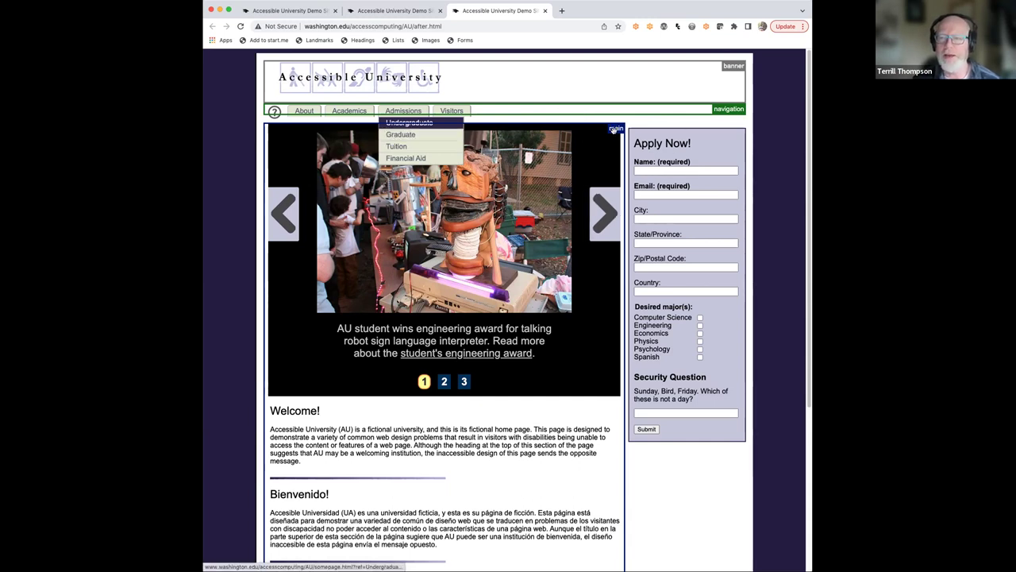
click(641, 476)
scroll(641, 472, down, 3)
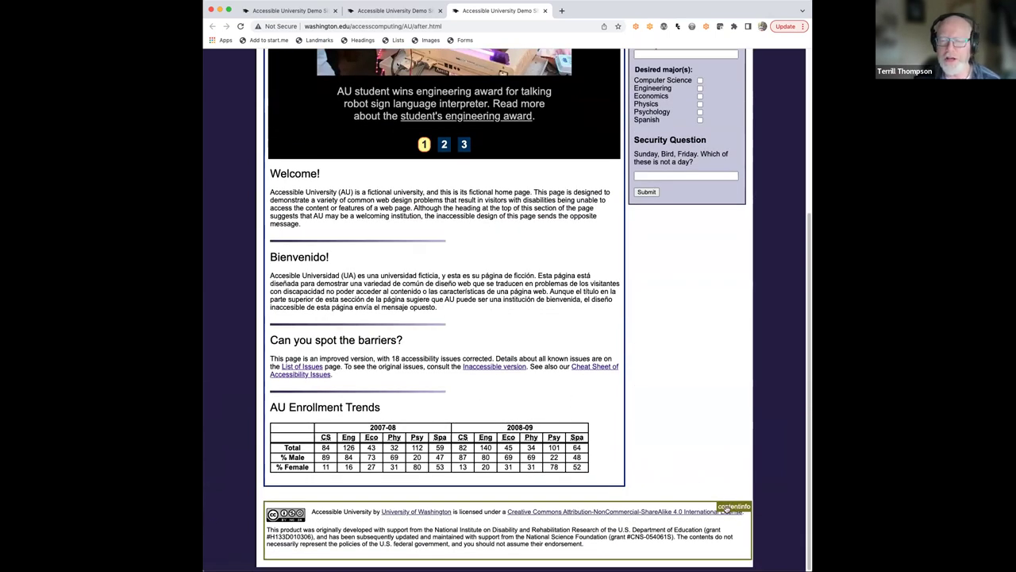
scroll(691, 377, up, 3)
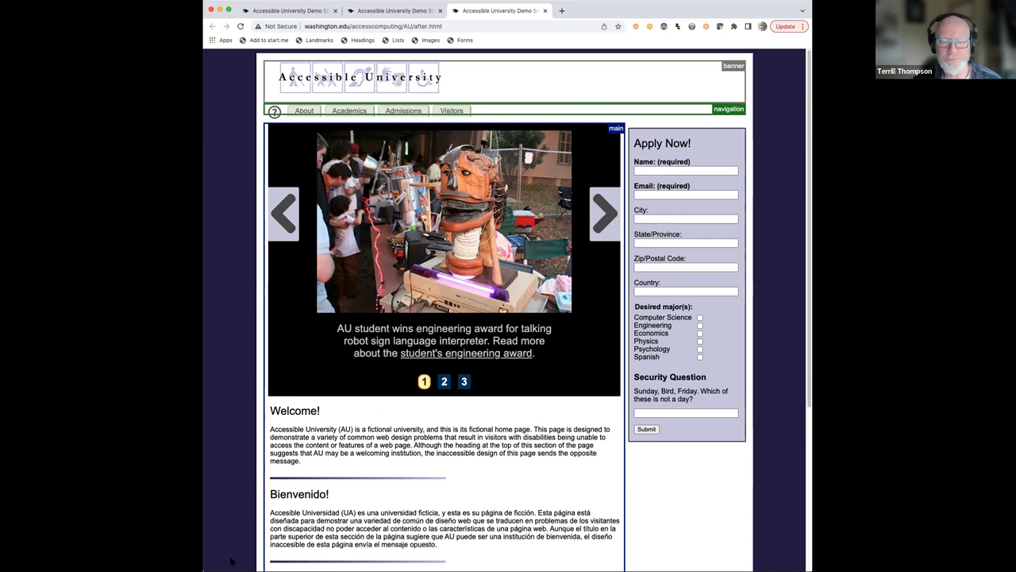
key(Down)
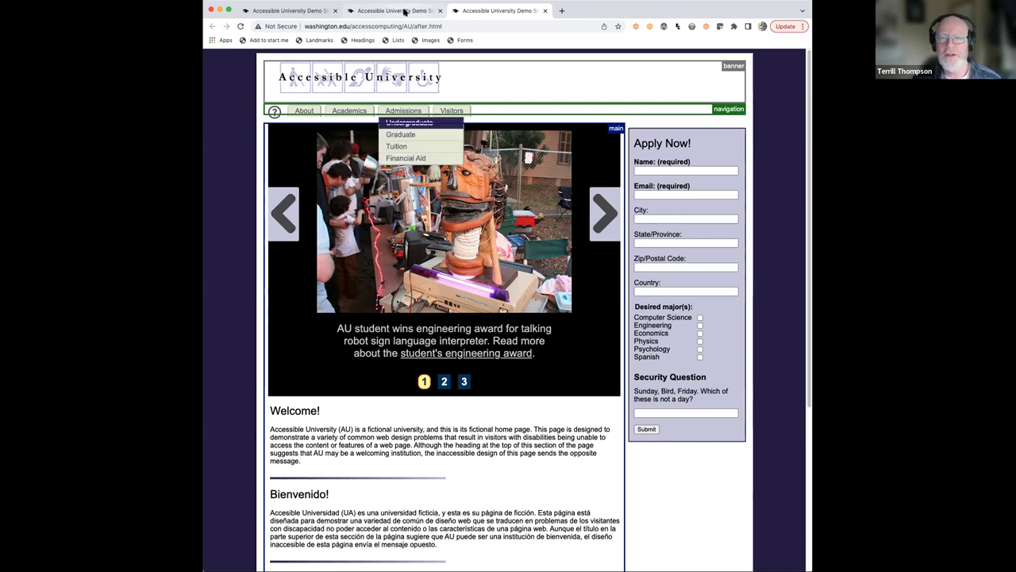
On the original before.html page, run the Landmarks check, which finds no ARIA landmarks, and close it.
click(404, 12)
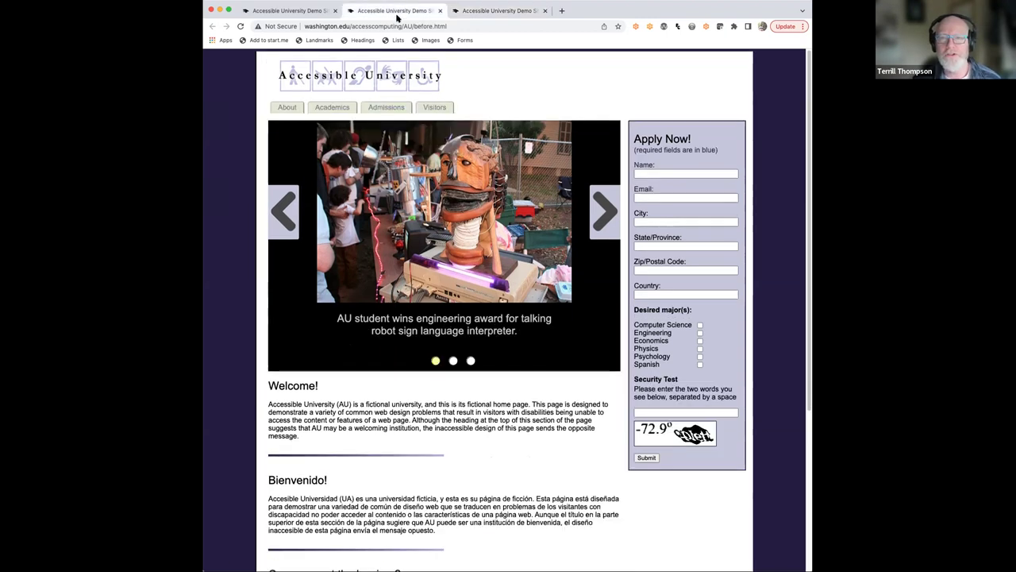
click(319, 41)
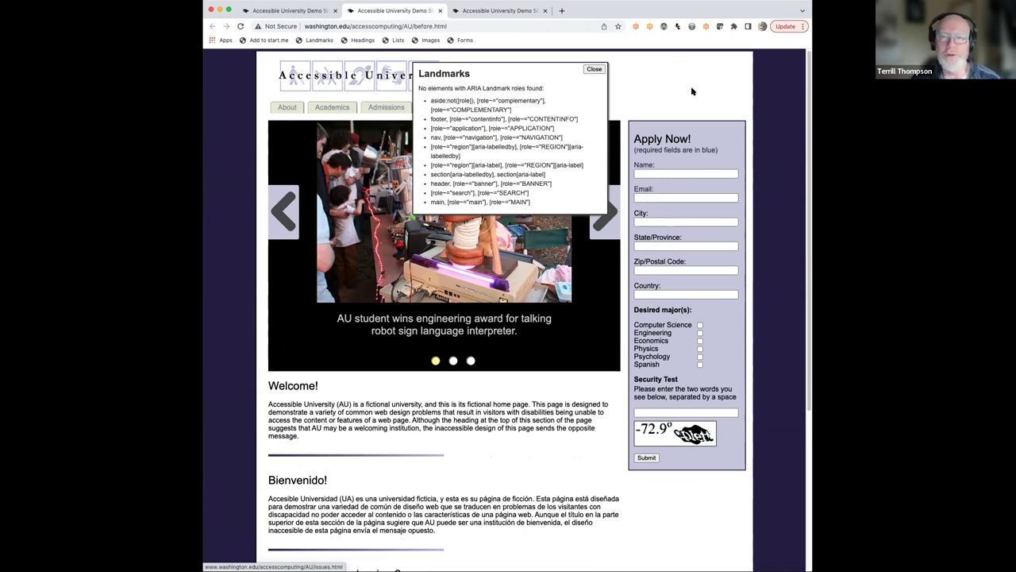
click(597, 70)
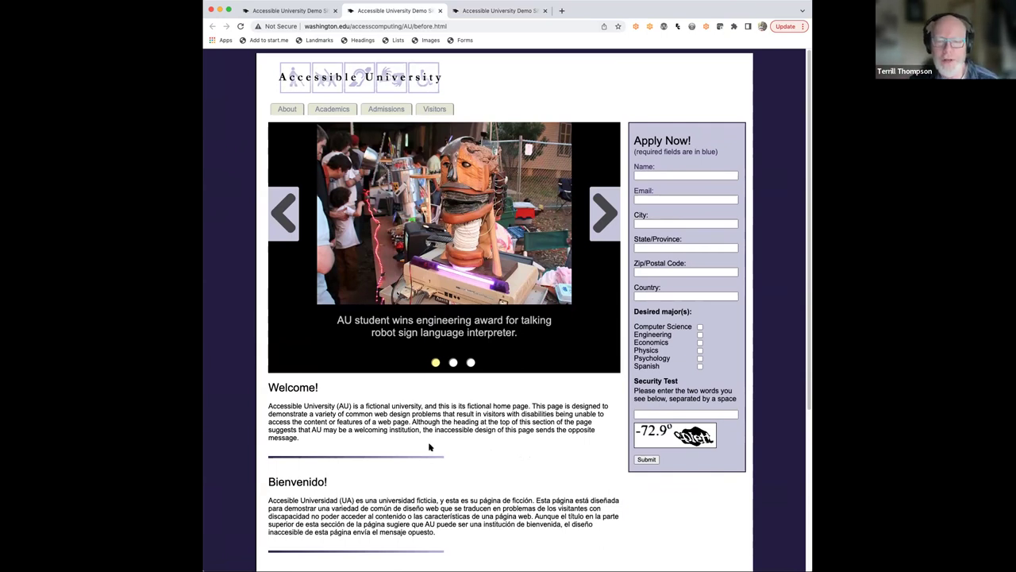
scroll(429, 447, down, 3)
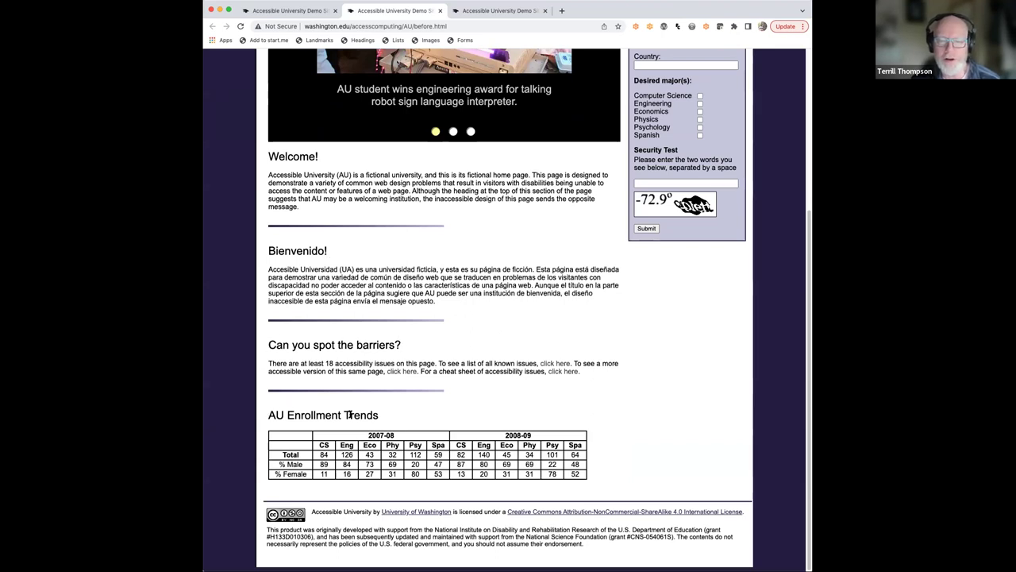
scroll(465, 290, up, 3)
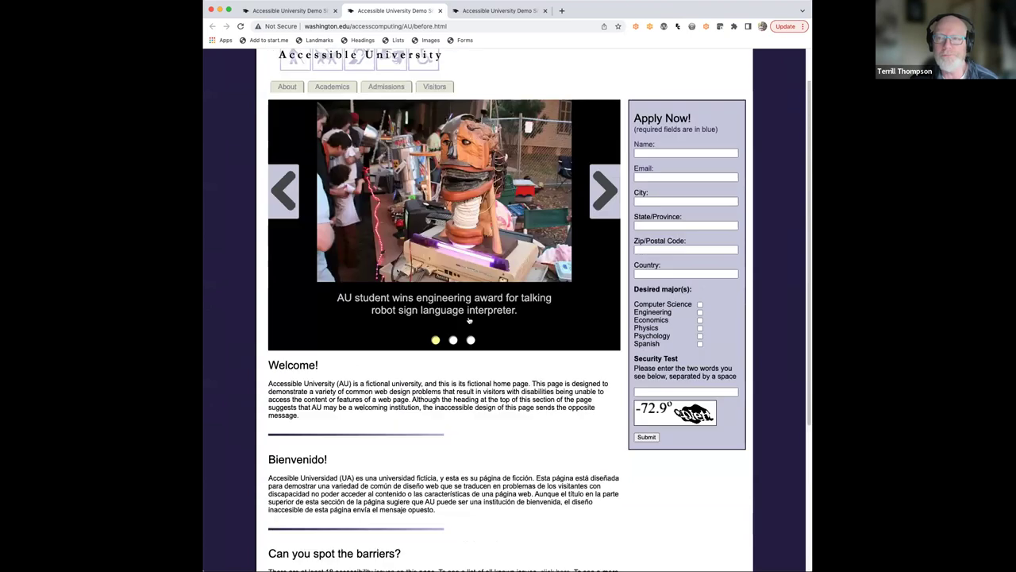
scroll(469, 320, up, 1)
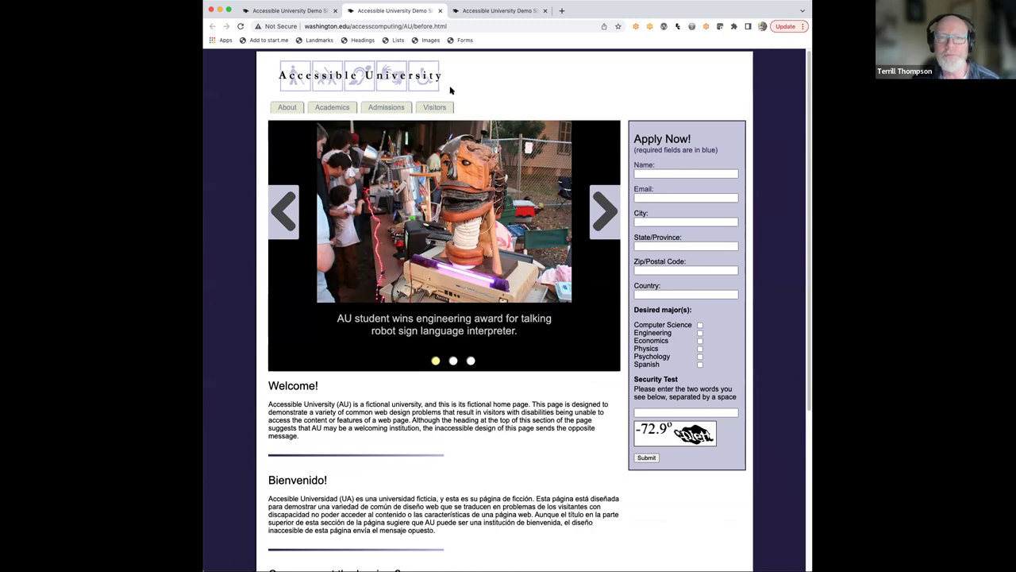
Run the Headings check on the original page and dismiss its no-headings report.
click(361, 40)
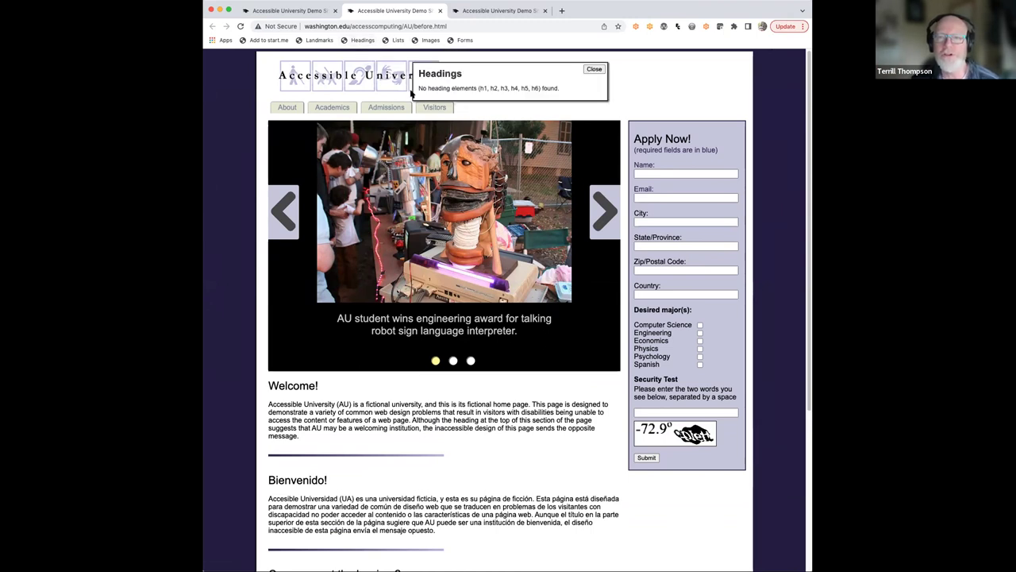
click(595, 70)
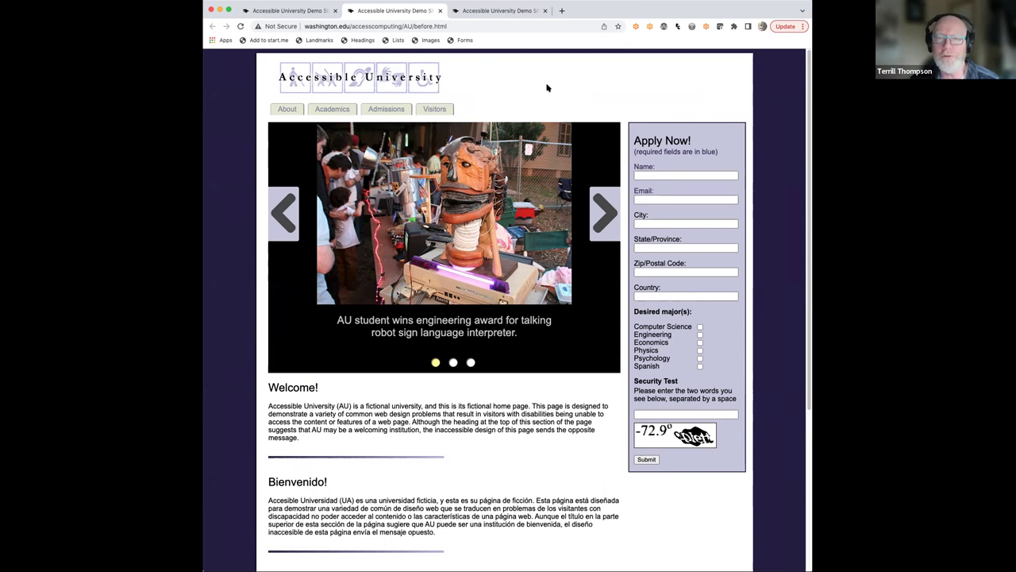
On the accessible page, clear landmark outlines, outline and review its h1–h3 headings, then clear them.
click(503, 12)
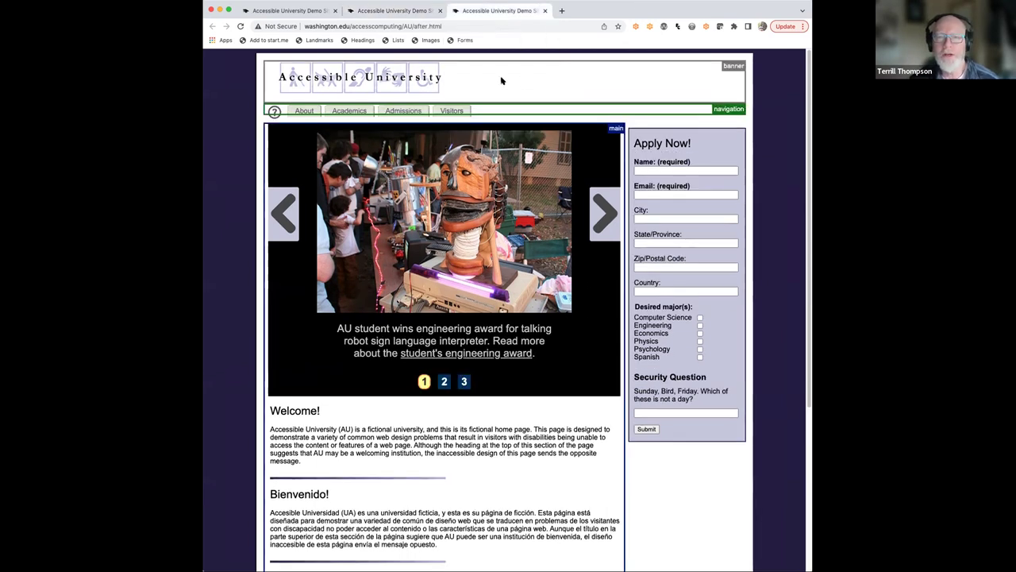
click(313, 42)
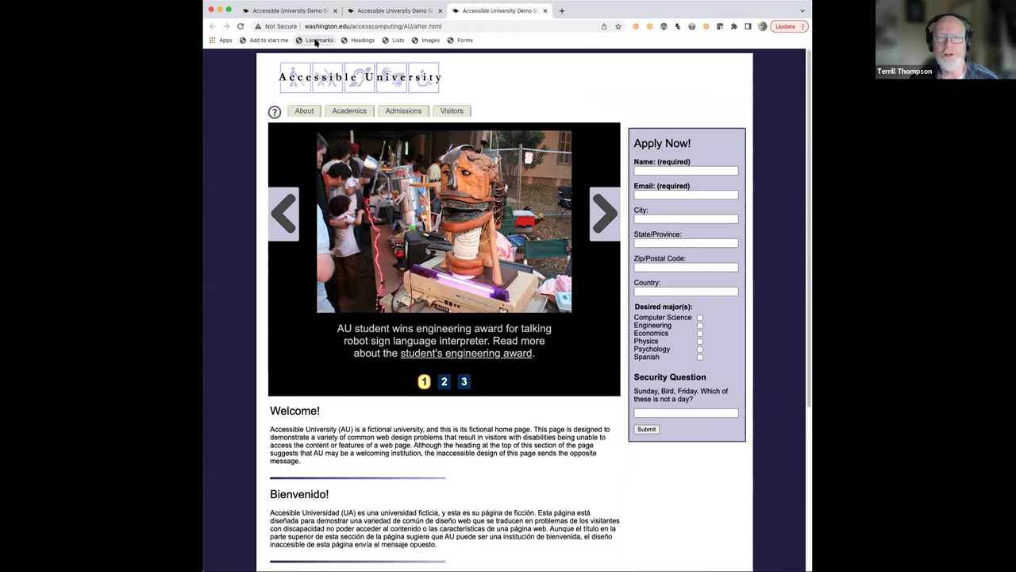
click(359, 41)
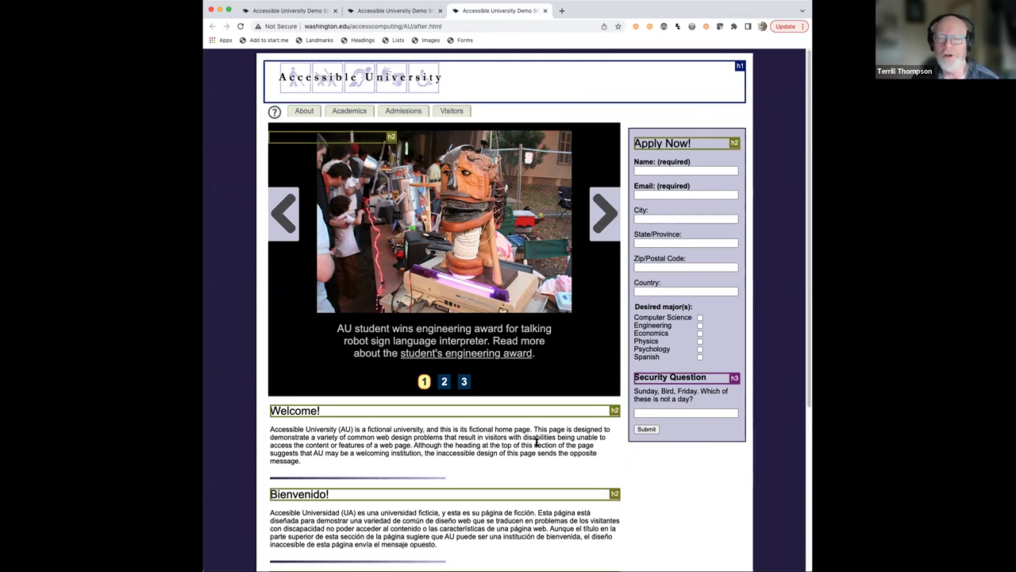
scroll(537, 442, down, 3)
scroll(536, 443, down, 2)
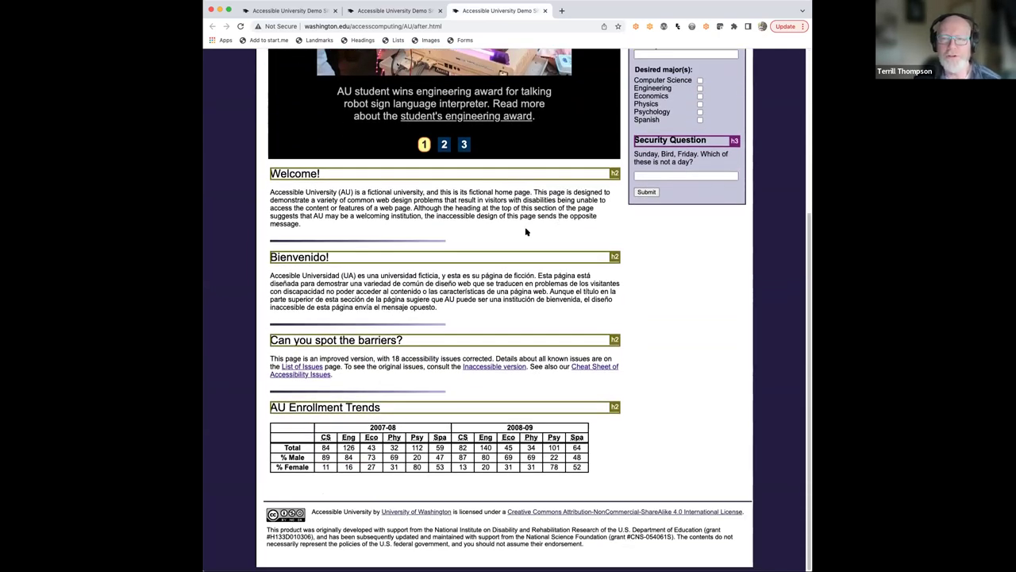
scroll(575, 278, up, 6)
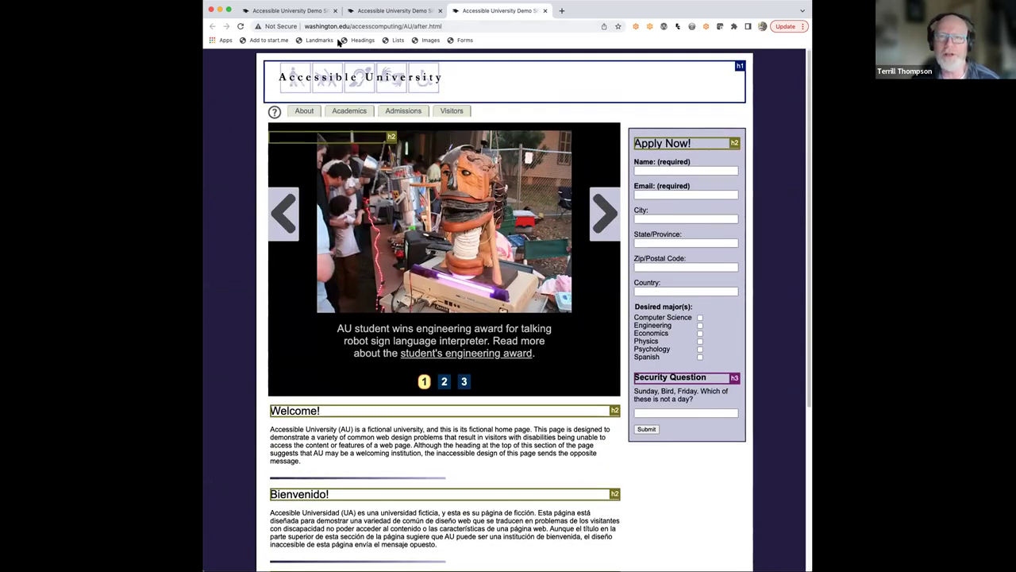
click(362, 41)
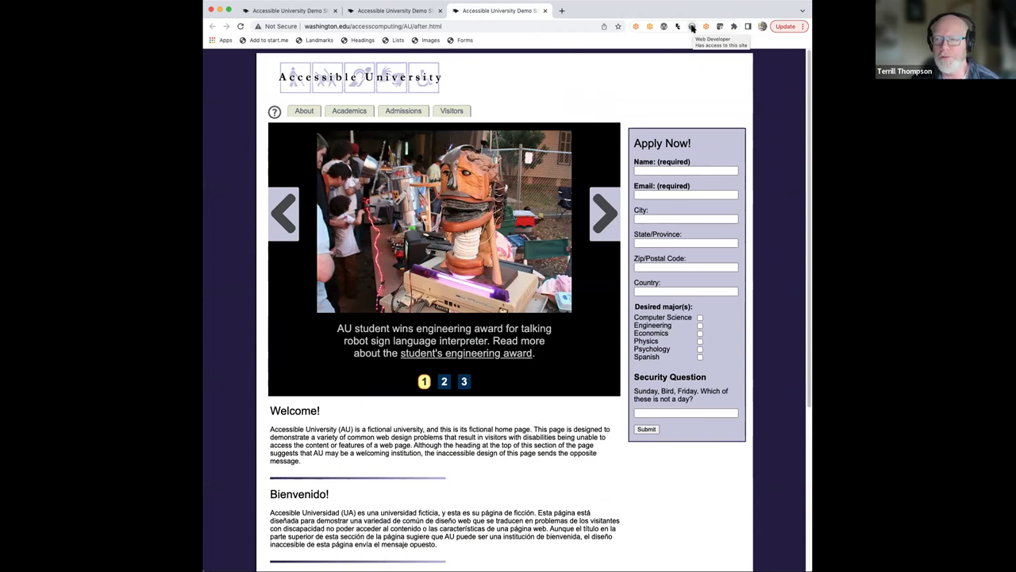
In Web Developer's Outline options, enable Show Element Tag Names and Outline Headings.
click(691, 28)
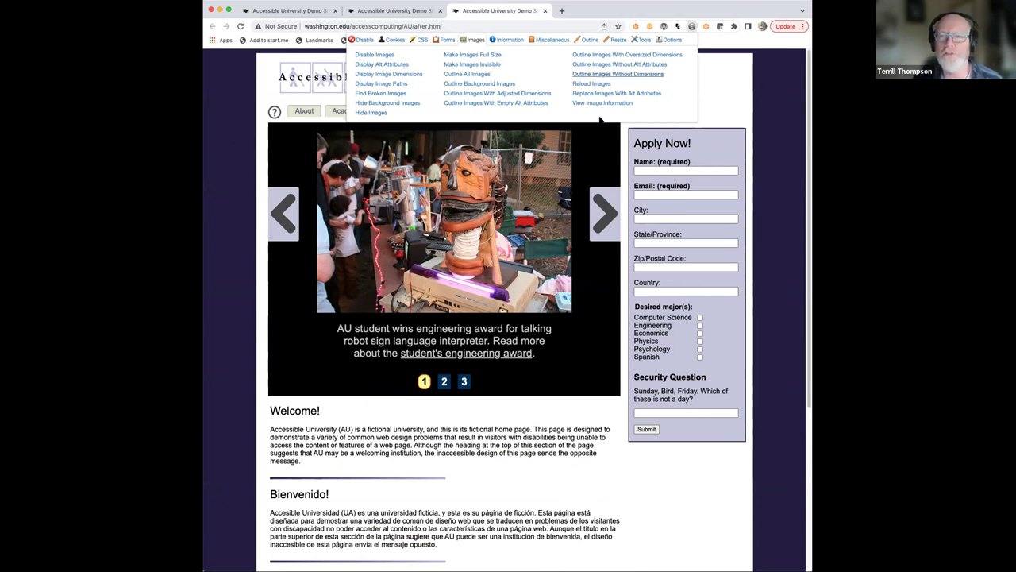
click(589, 41)
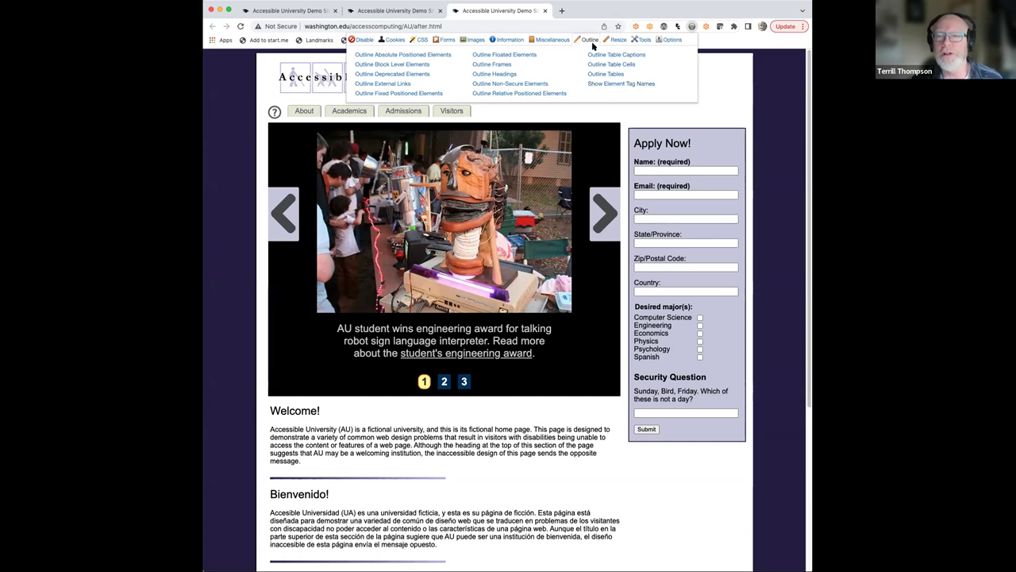
click(603, 85)
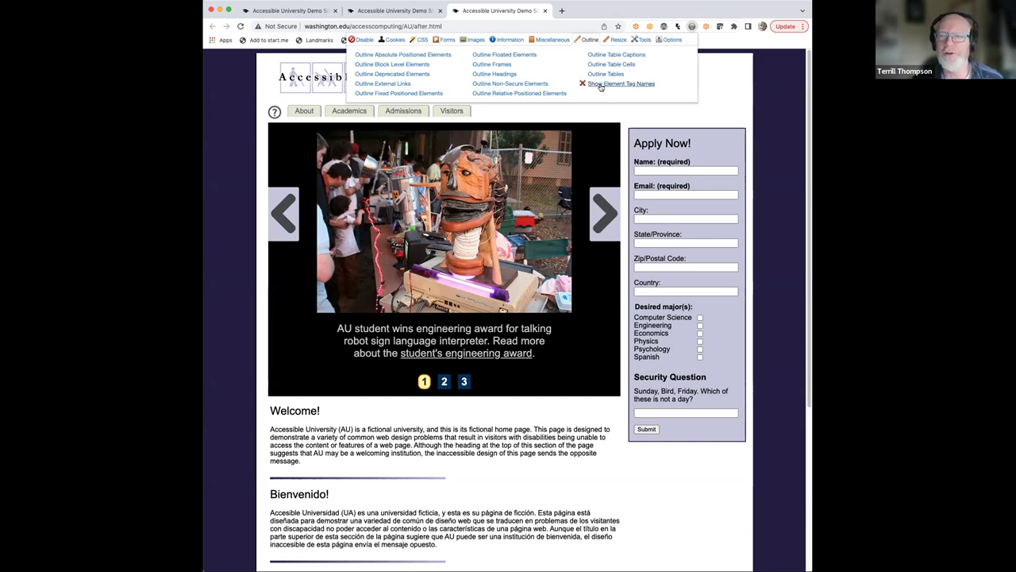
click(497, 74)
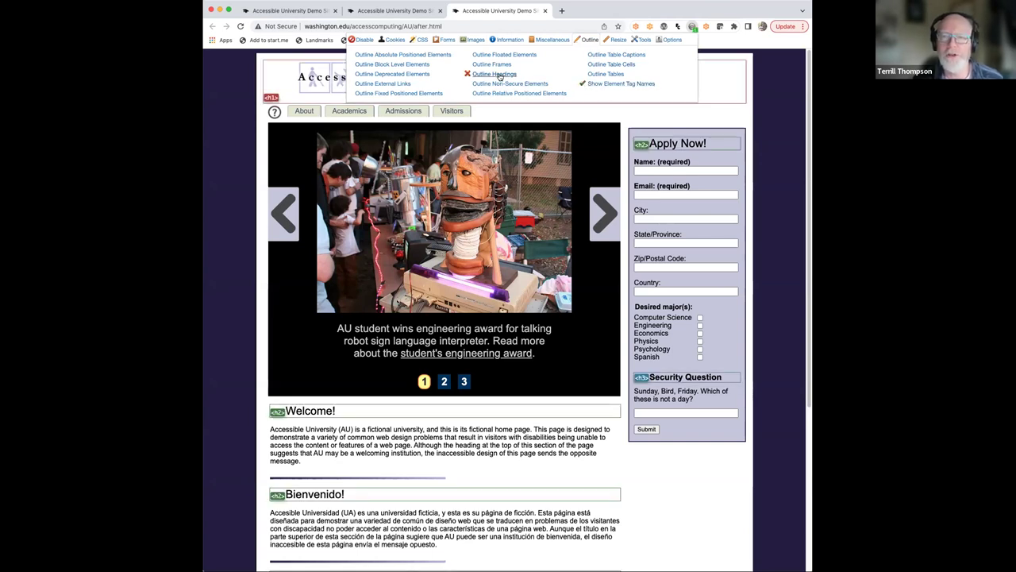
click(242, 146)
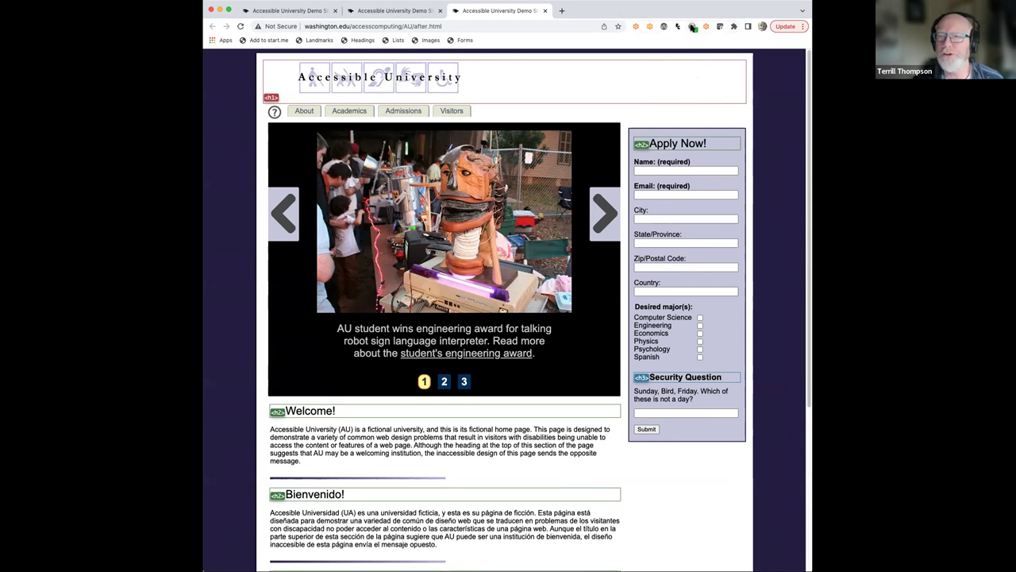
In Web Developer, turn off Outline Headings and turn on Images > Display Alt Attributes.
click(692, 28)
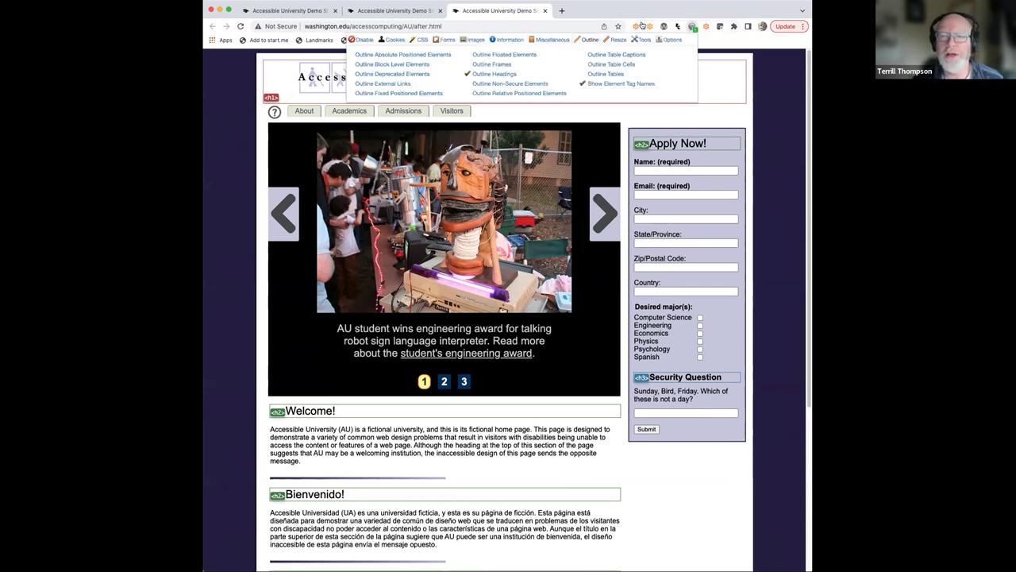
click(493, 74)
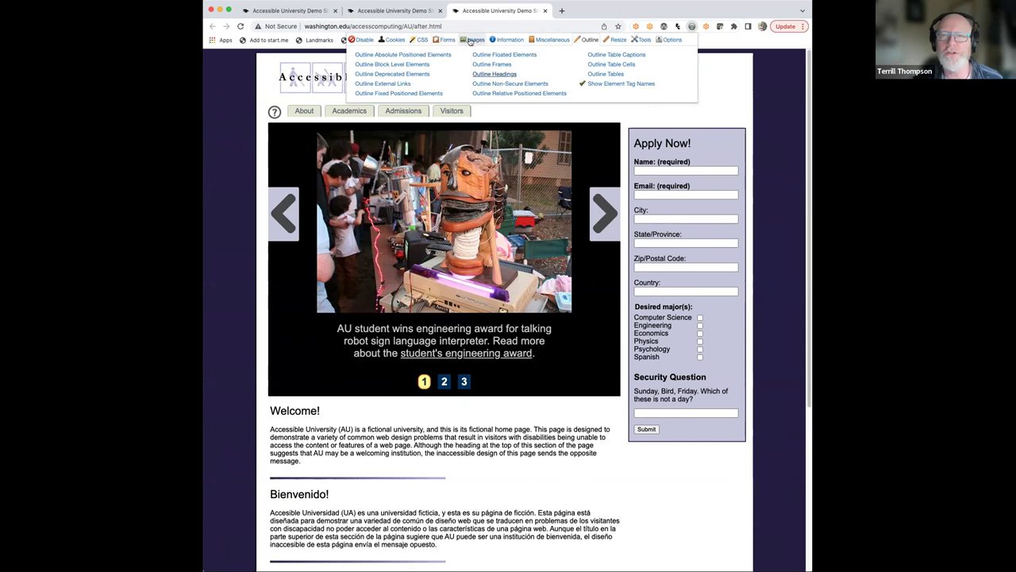
click(471, 40)
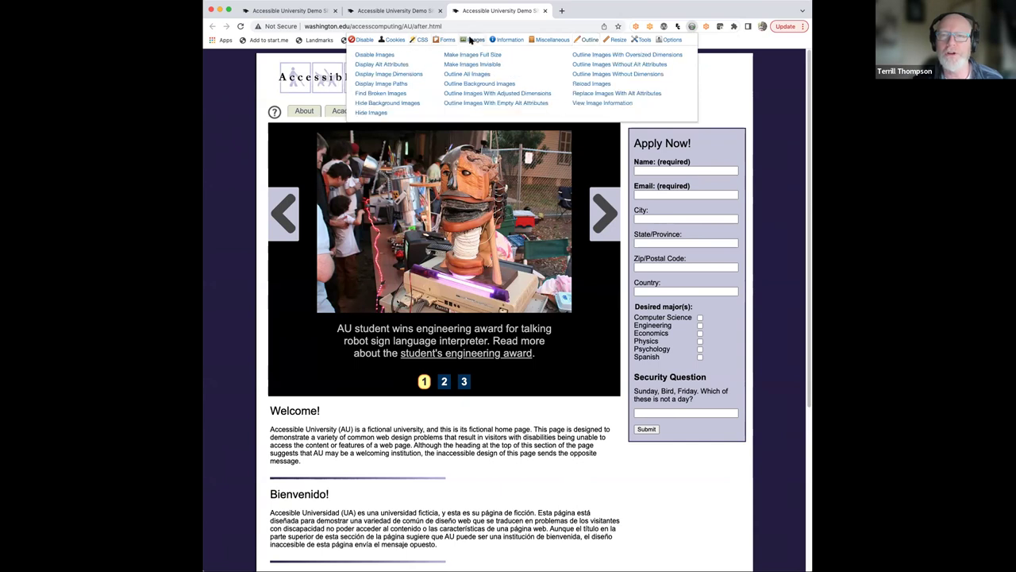
click(377, 66)
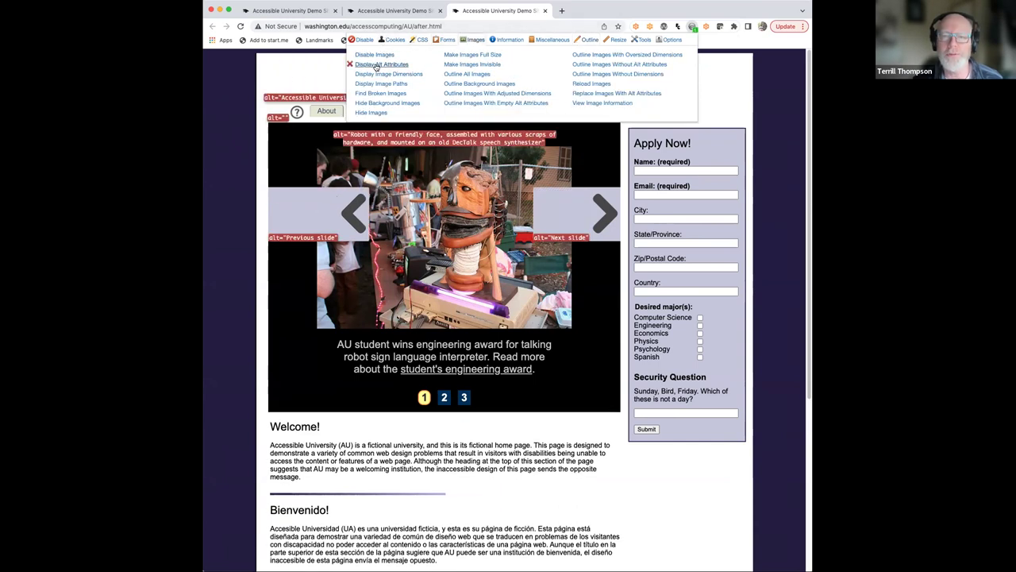
click(243, 75)
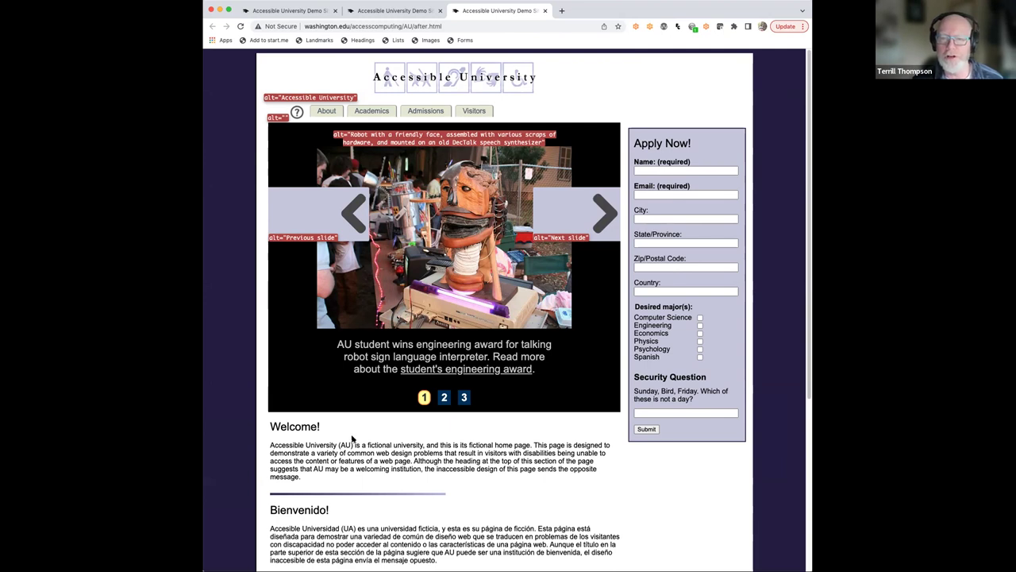
Scroll through the page reviewing alt text on the robot image, slide arrows and Creative Commons logo.
scroll(385, 490, down, 1)
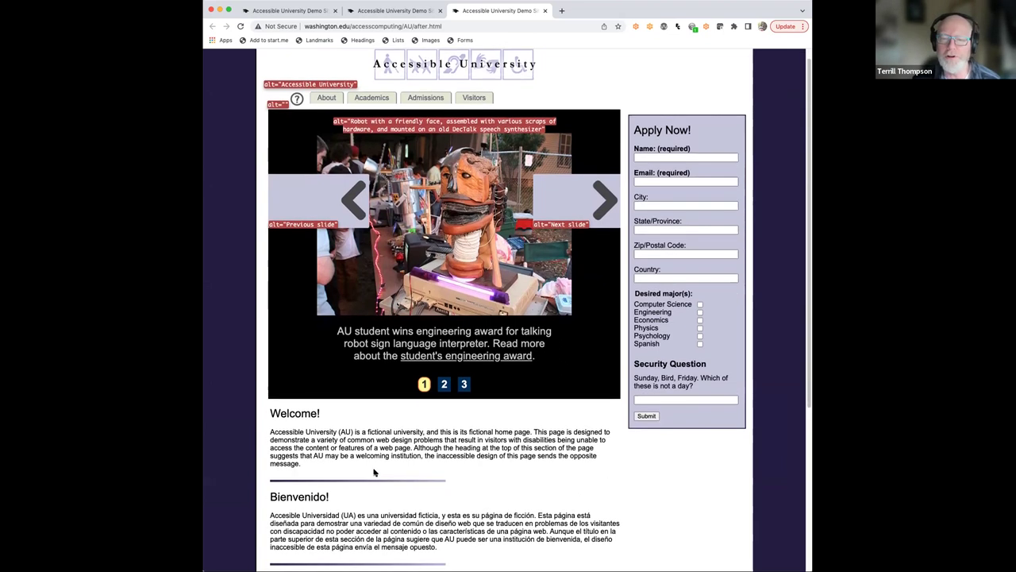
scroll(374, 471, down, 3)
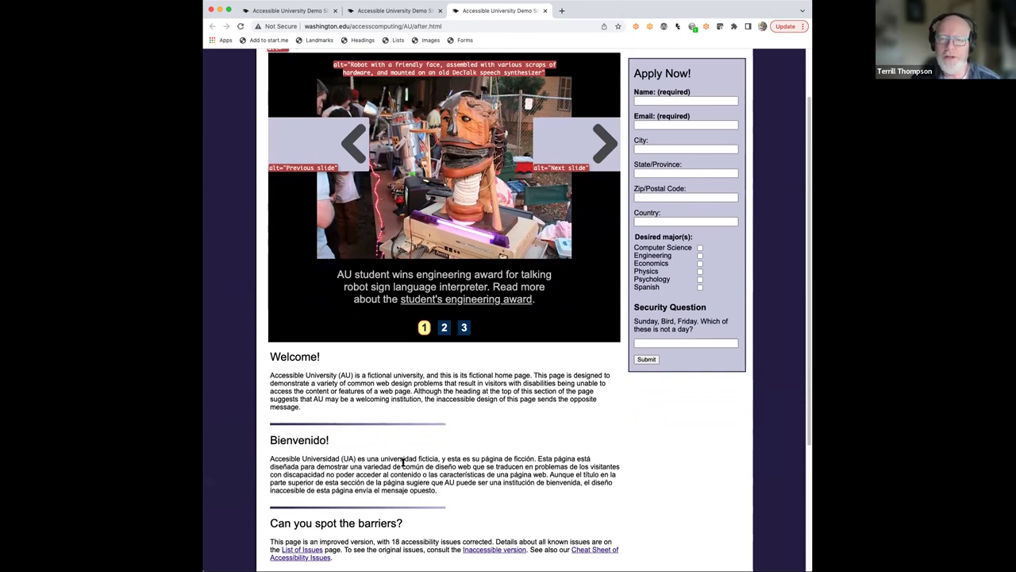
scroll(402, 462, down, 2)
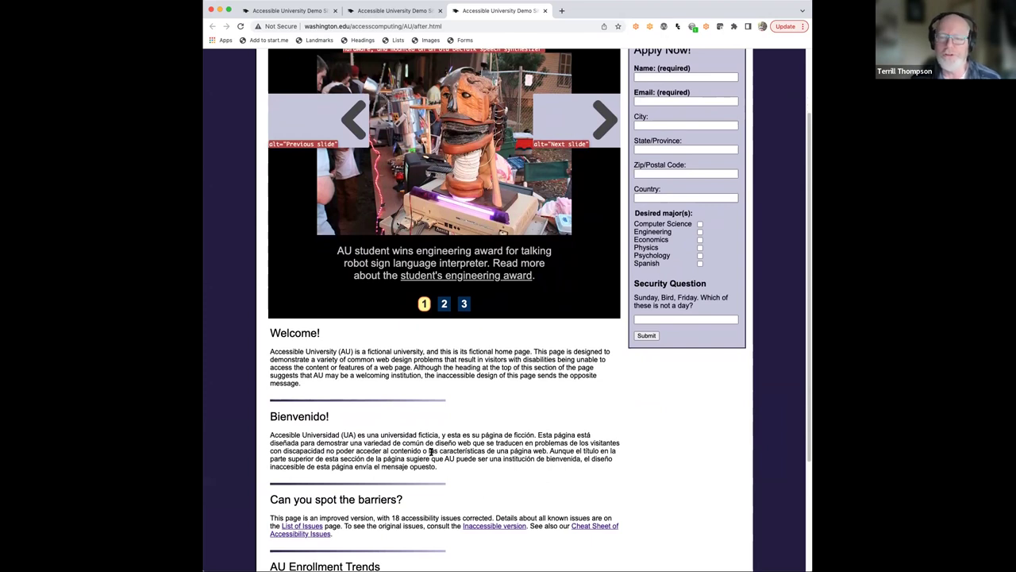
scroll(431, 451, down, 3)
scroll(429, 449, up, 5)
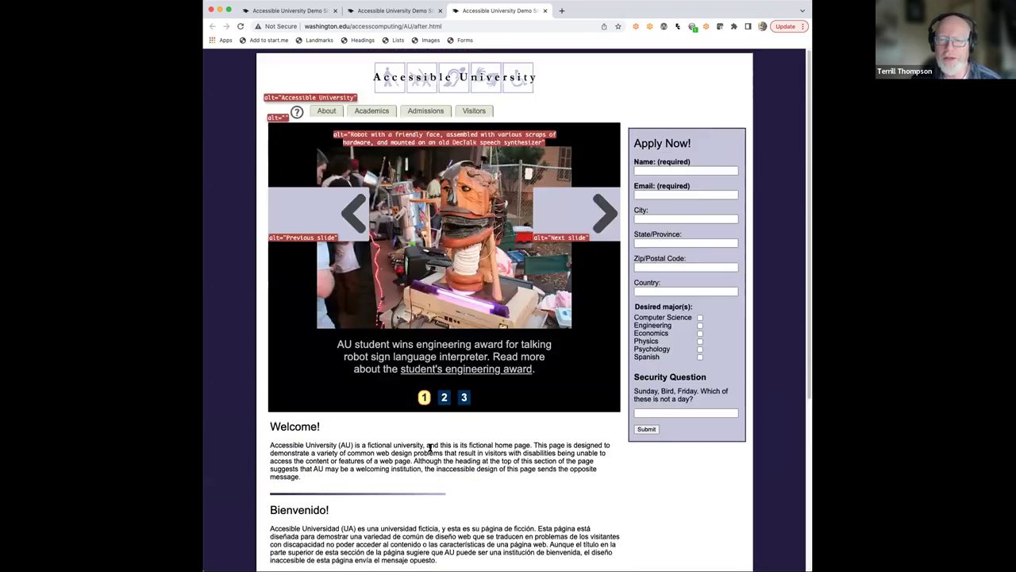
scroll(429, 448, down, 5)
scroll(430, 449, up, 5)
scroll(292, 507, down, 5)
scroll(416, 381, up, 5)
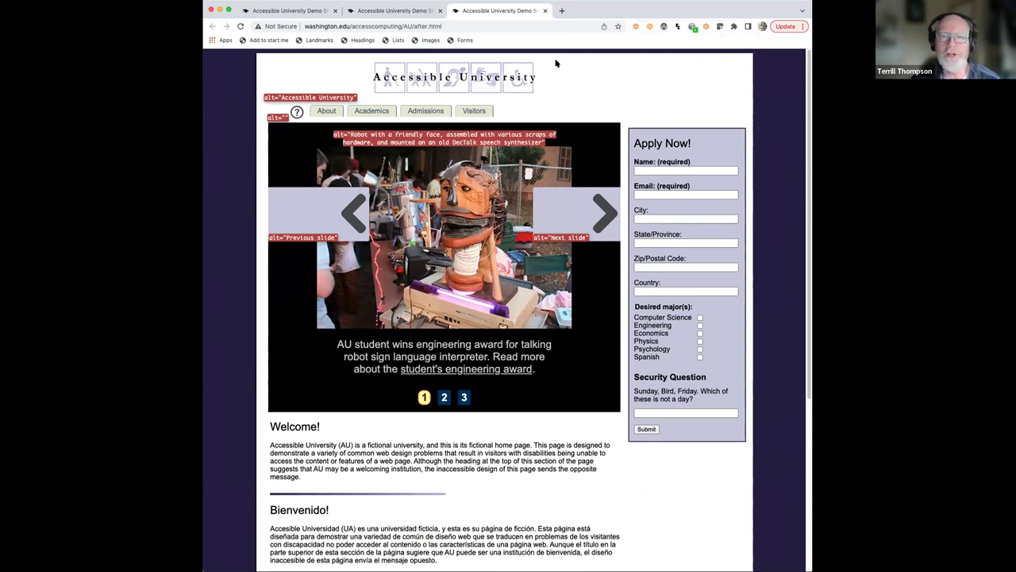
Reload the after page and inspect the Welcome paragraph, enlarging the developer tools panel.
click(241, 27)
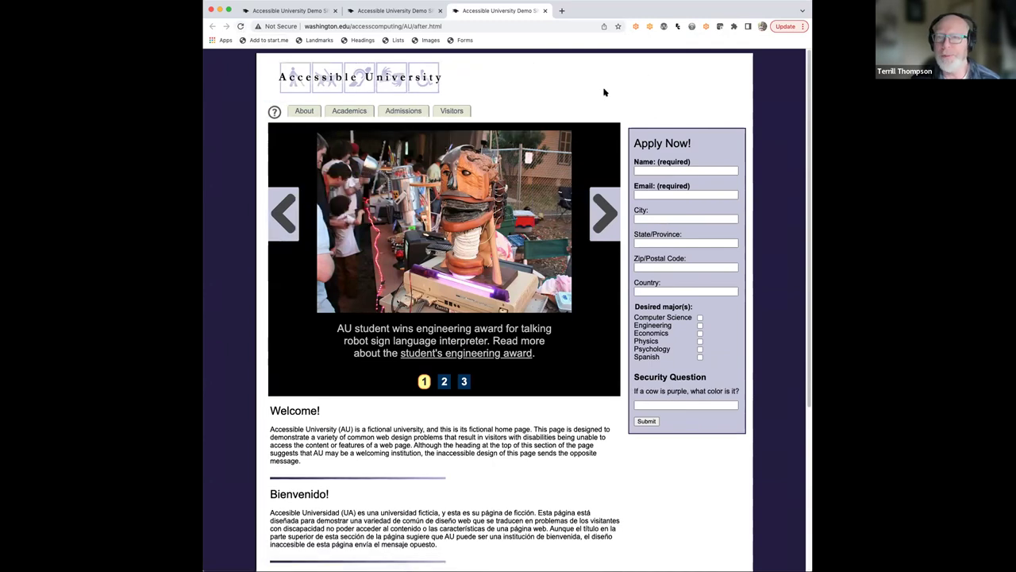
scroll(569, 87, down, 3)
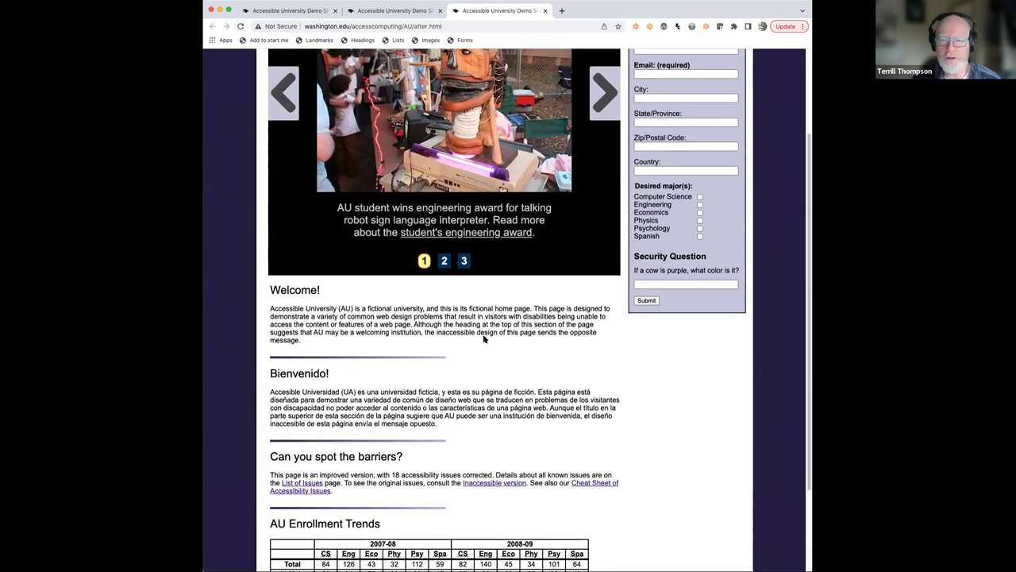
right_click(476, 339)
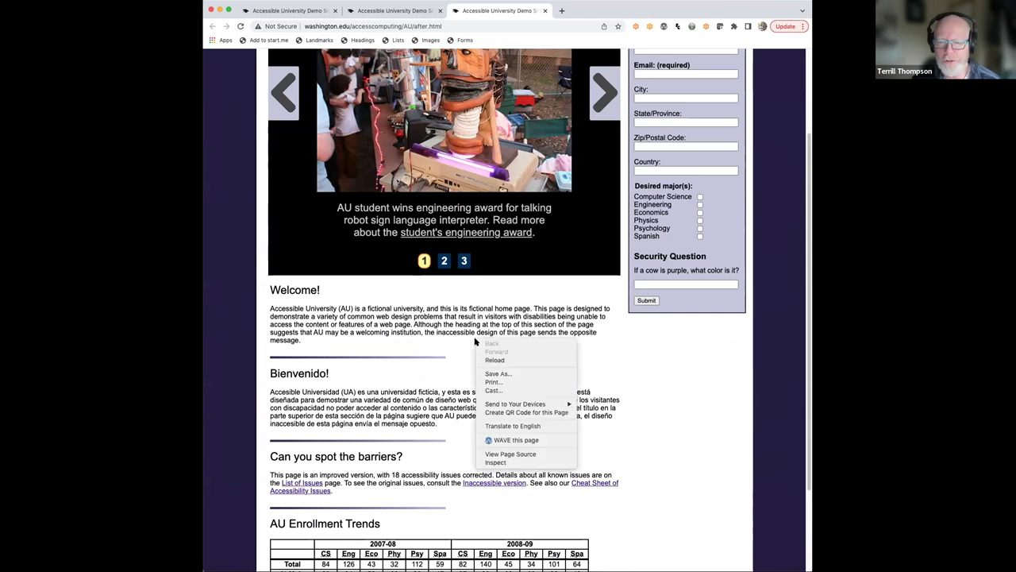
click(520, 462)
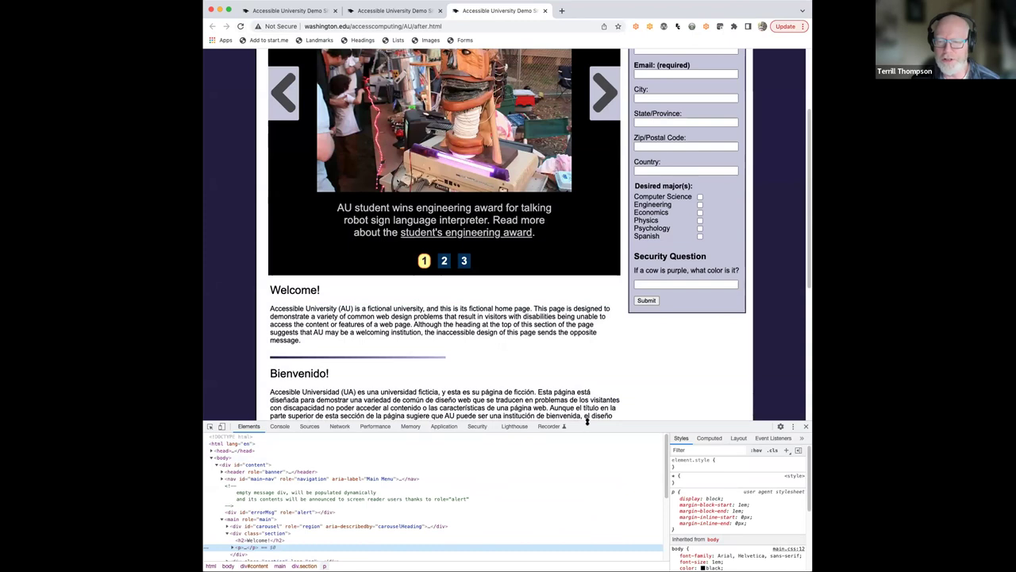
drag(588, 422, 586, 368)
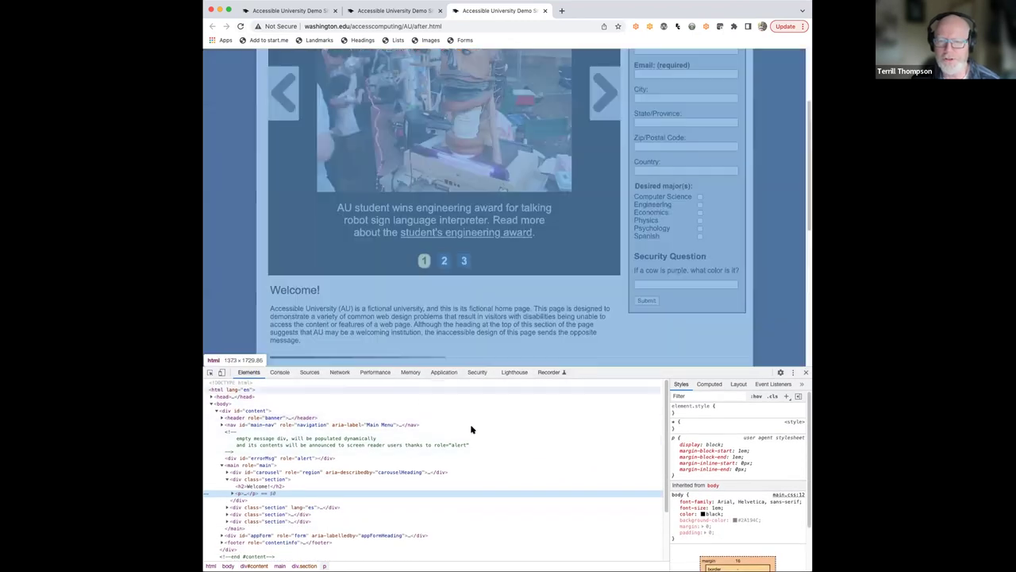
Run a desktop Lighthouse accessibility audit on the after page, which scores 100.
click(516, 372)
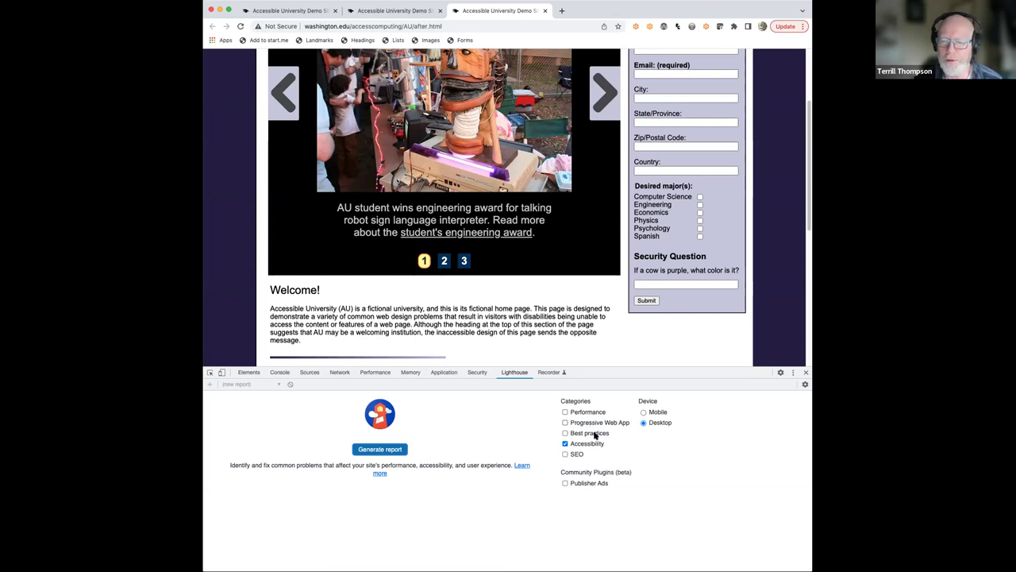
click(657, 413)
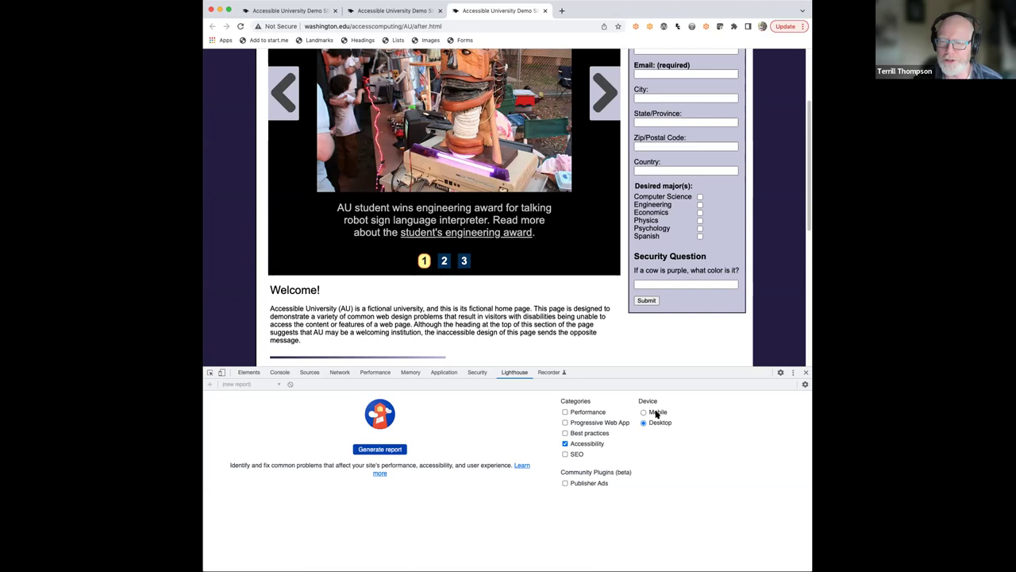
click(658, 423)
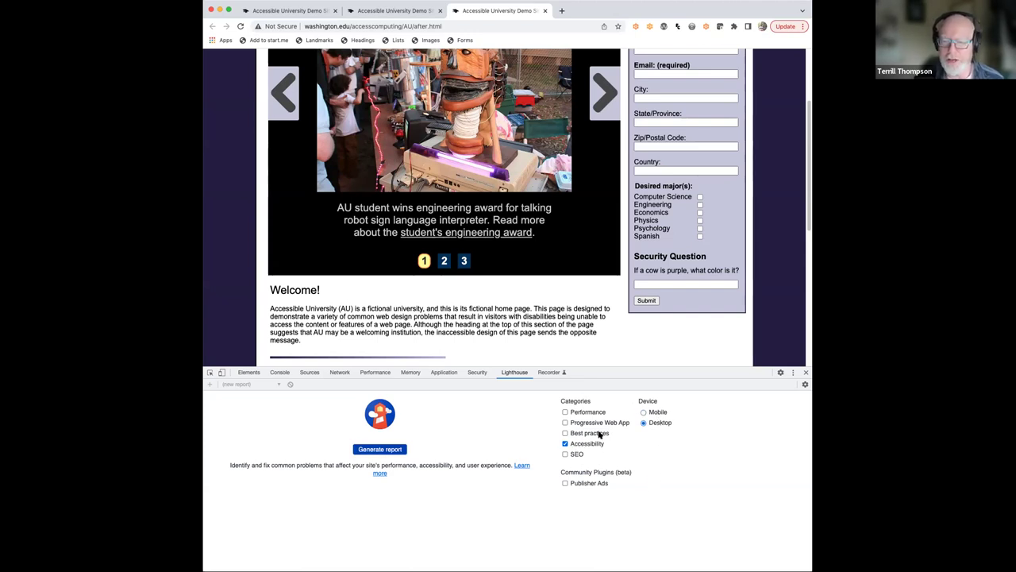
click(380, 450)
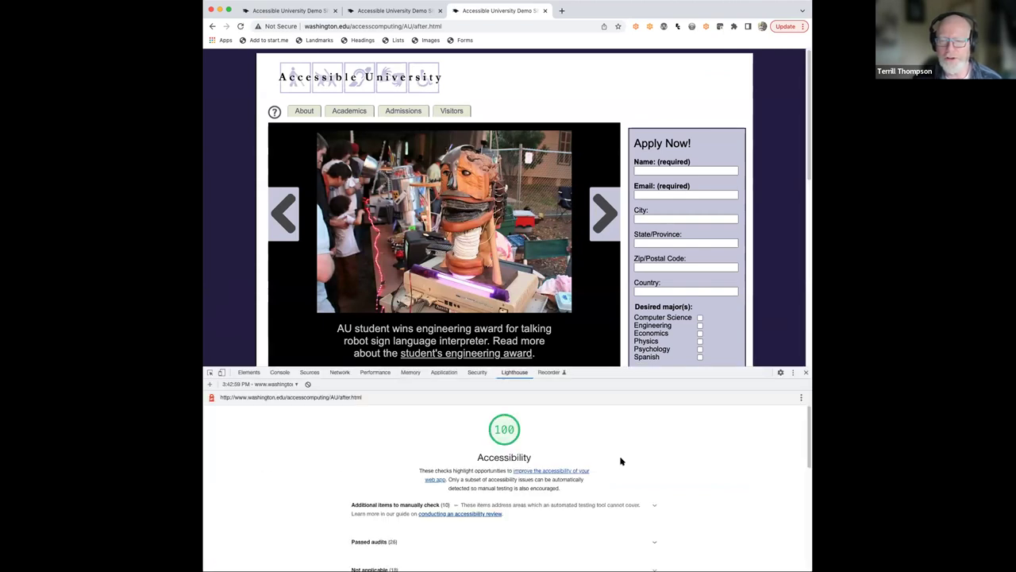
scroll(532, 423, down, 1)
scroll(451, 449, up, 1)
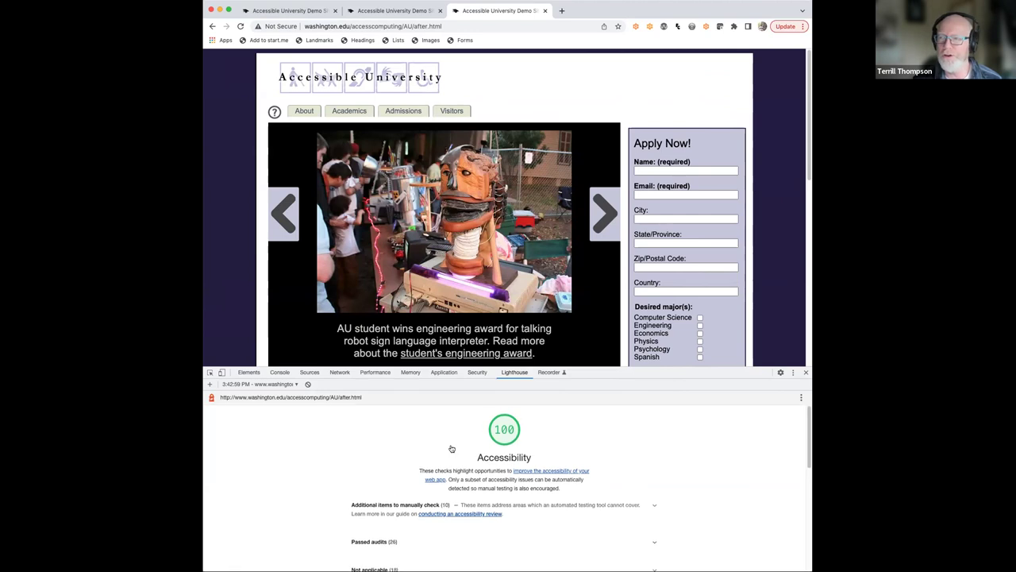
On the before page tab, inspect the page and generate a Lighthouse report scoring 77.
click(391, 12)
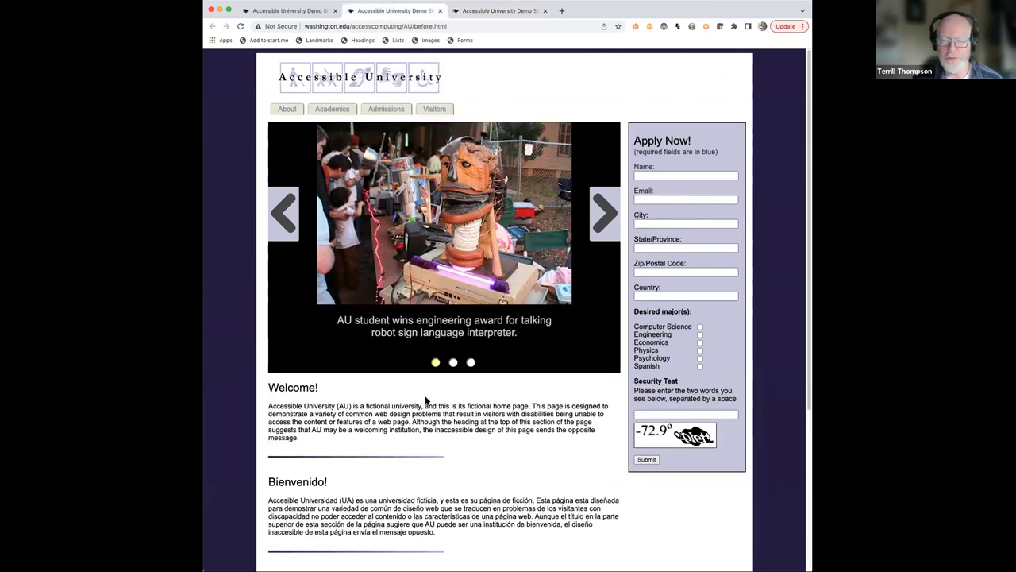
right_click(467, 469)
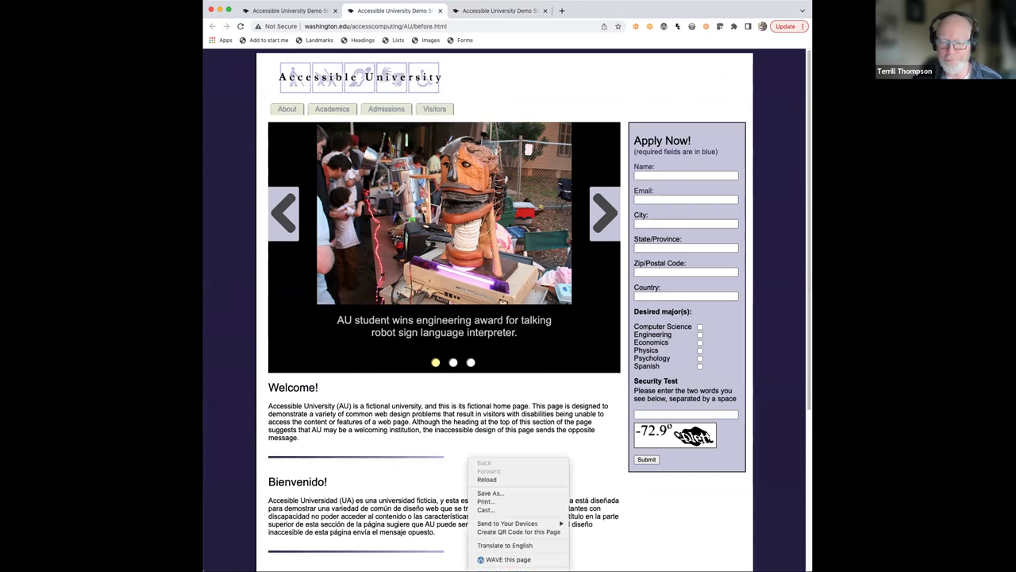
click(500, 568)
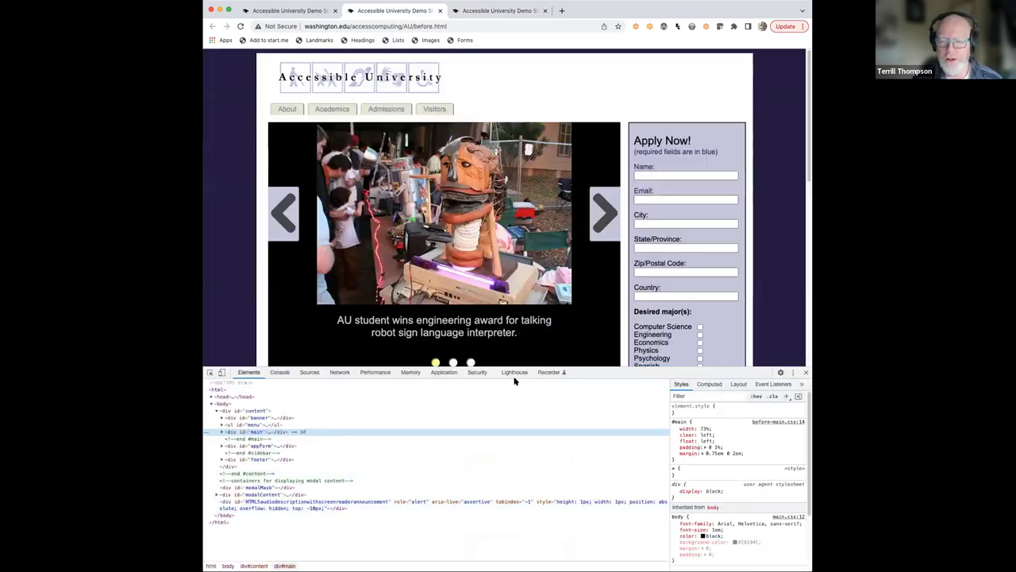
click(514, 372)
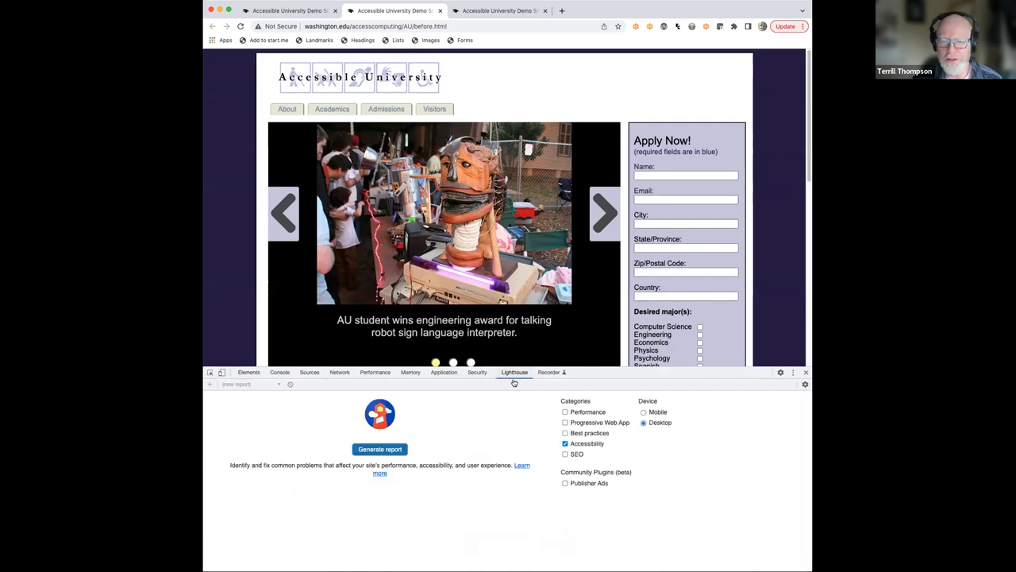
click(380, 449)
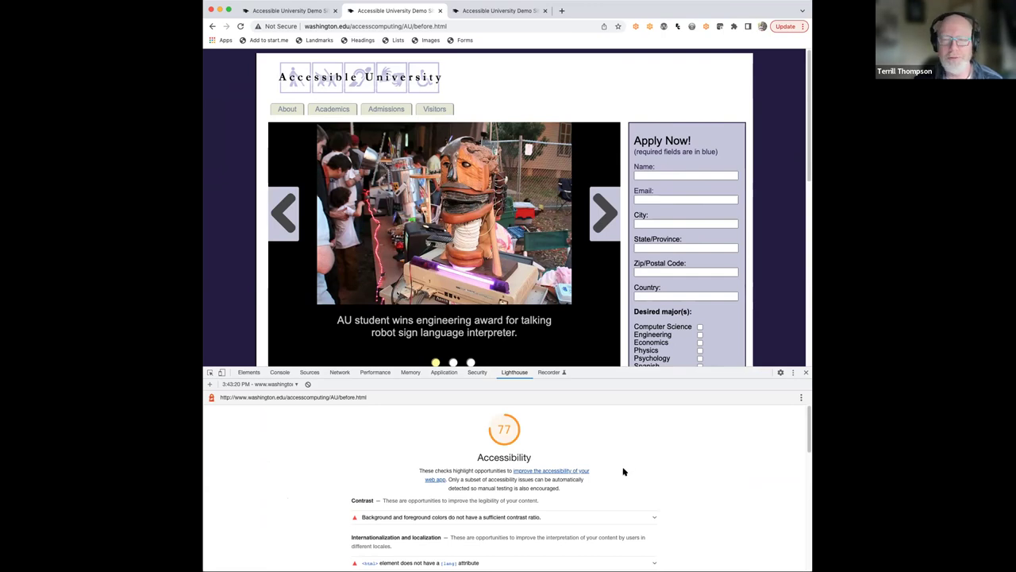
scroll(623, 473, down, 1)
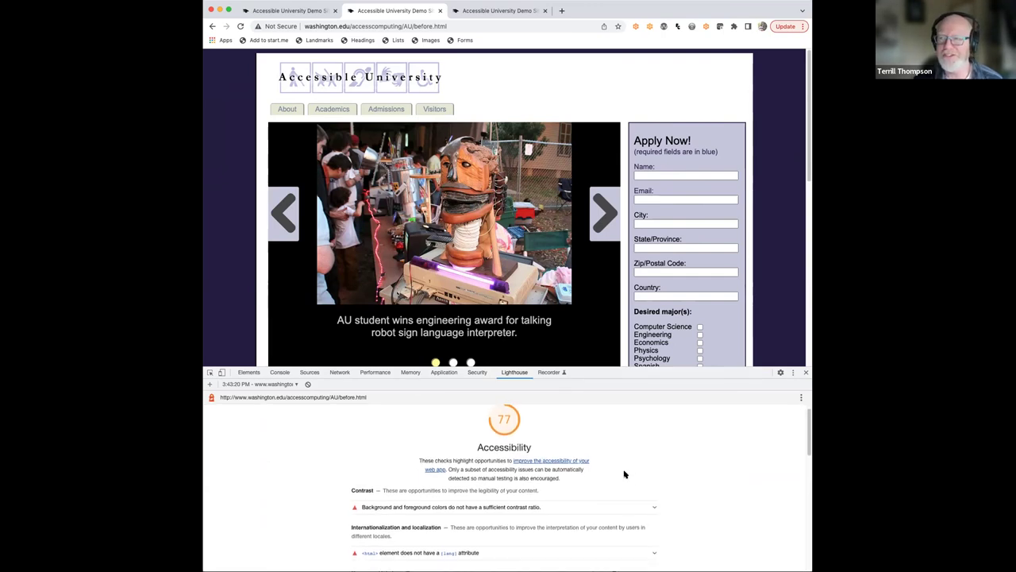
scroll(629, 482, down, 3)
scroll(630, 482, up, 3)
scroll(630, 482, down, 6)
scroll(630, 482, up, 3)
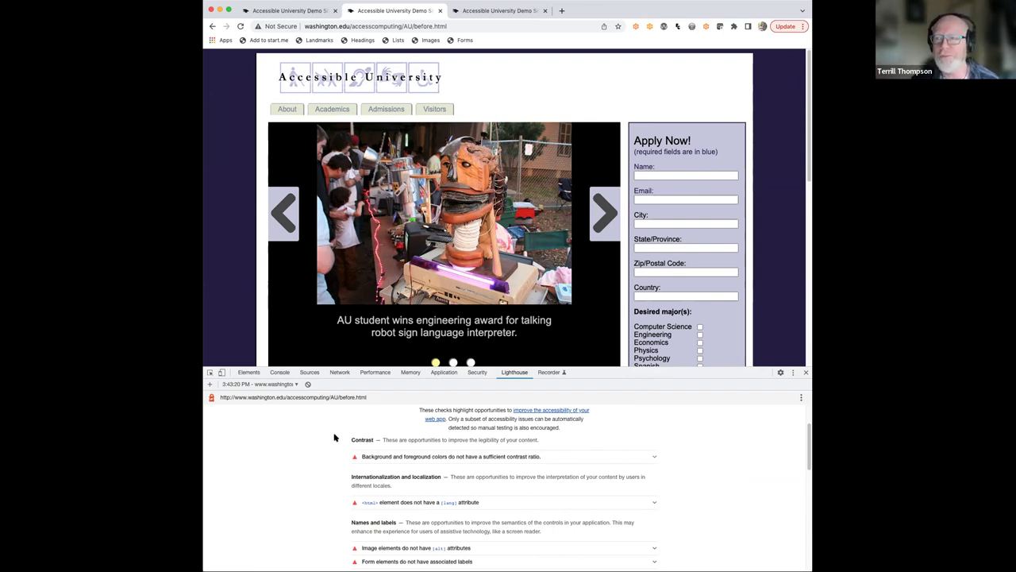
scroll(334, 467, down, 1)
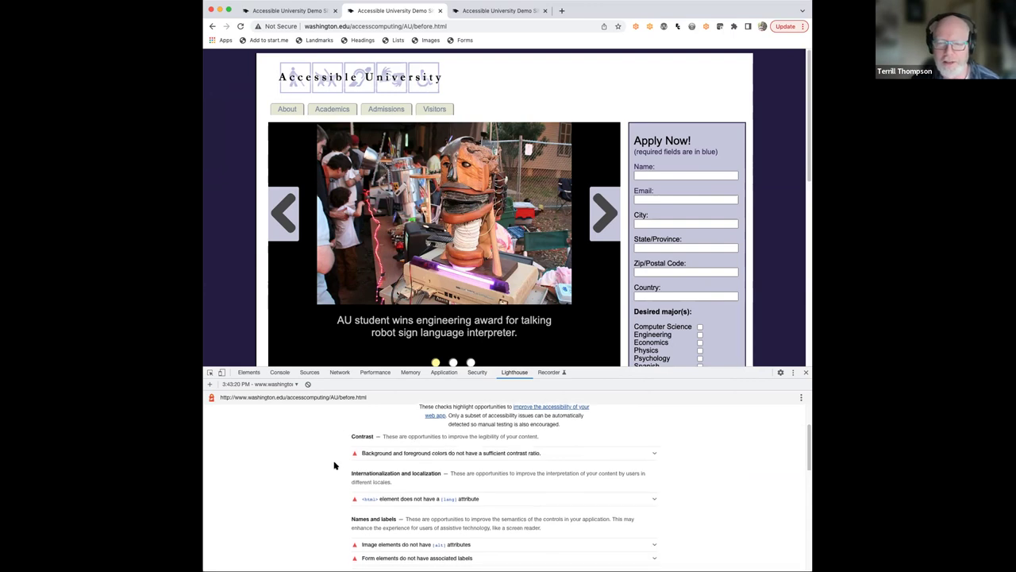
scroll(320, 481, down, 5)
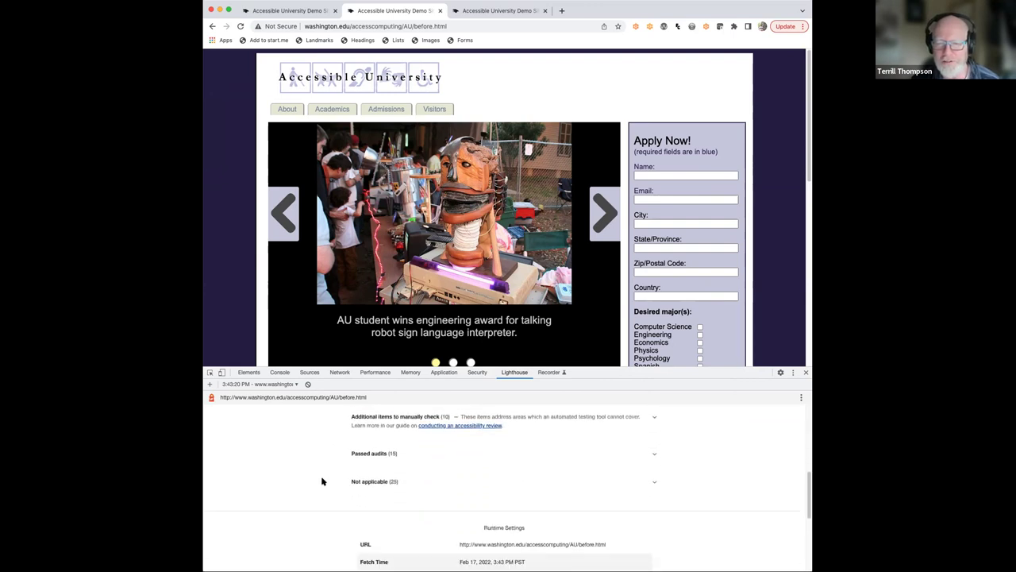
scroll(322, 481, up, 5)
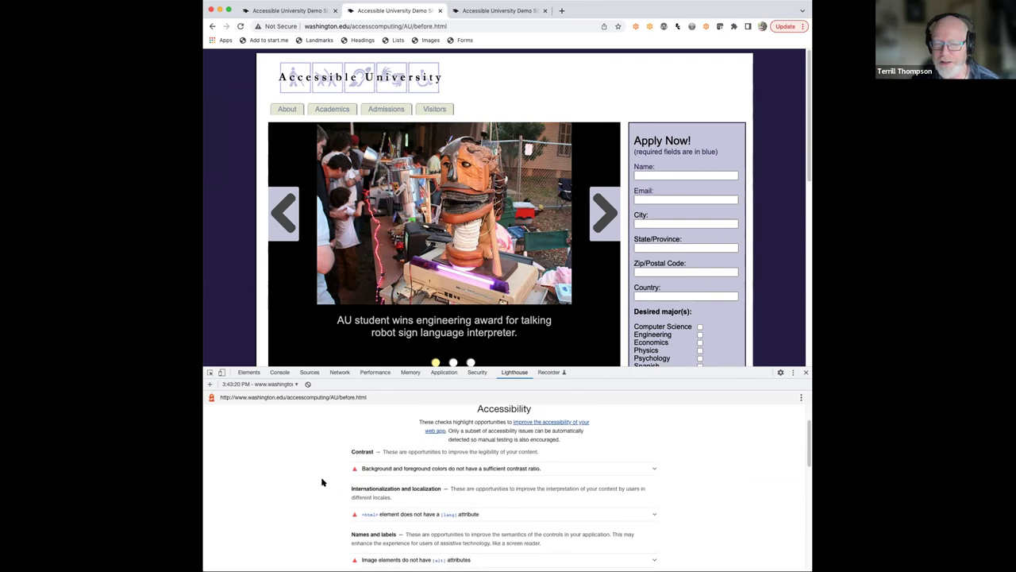
scroll(321, 479, down, 1)
scroll(320, 479, down, 1)
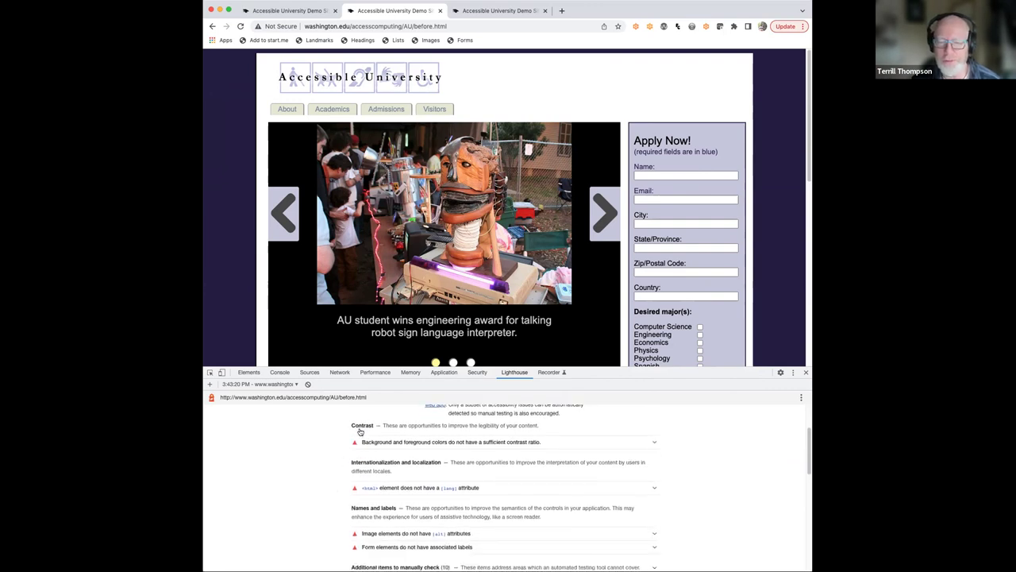
Expand the insufficient contrast audit, then scroll the report down to Names and labels.
click(655, 444)
scroll(565, 473, down, 2)
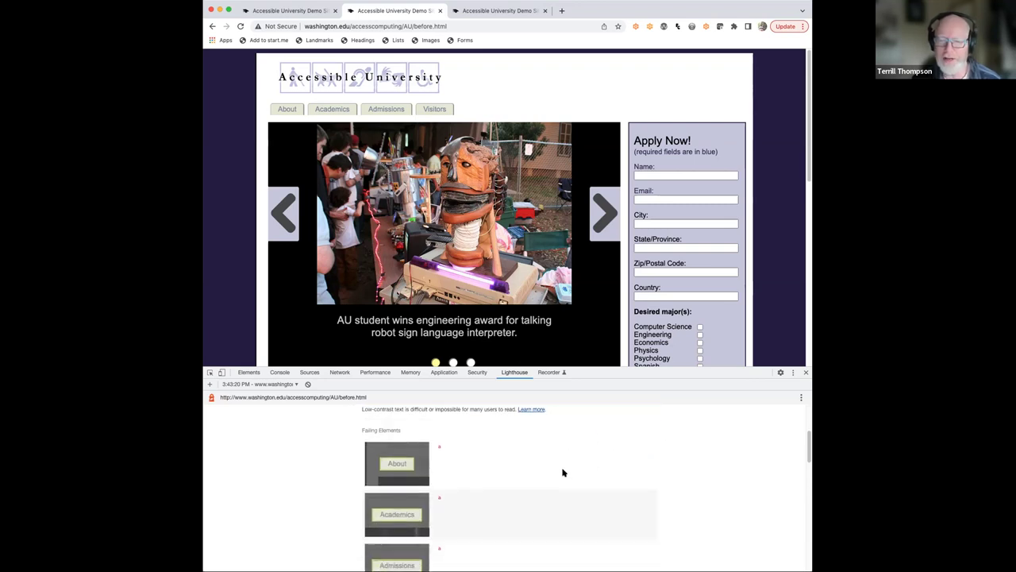
scroll(558, 483, down, 2)
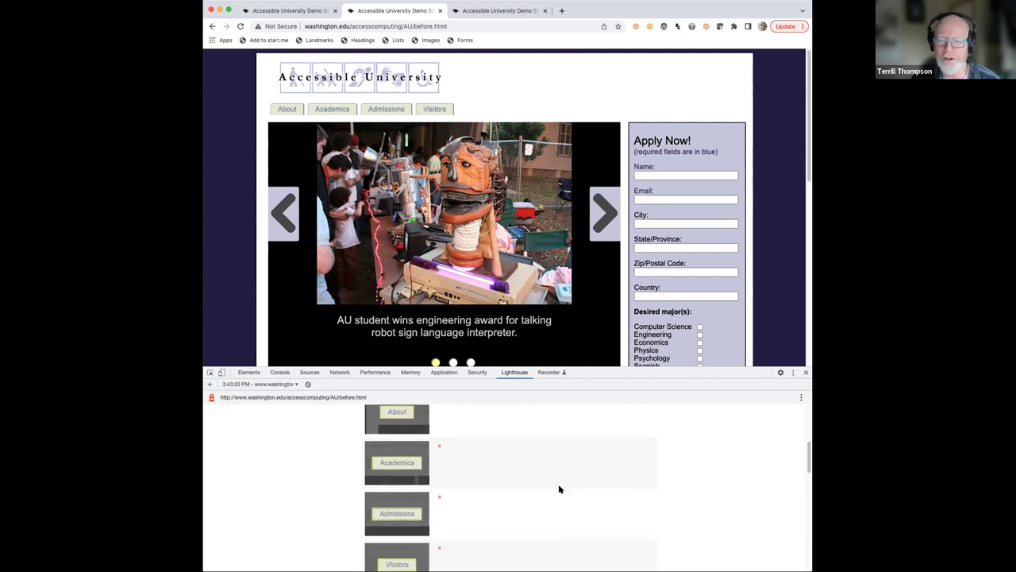
scroll(540, 478, down, 10)
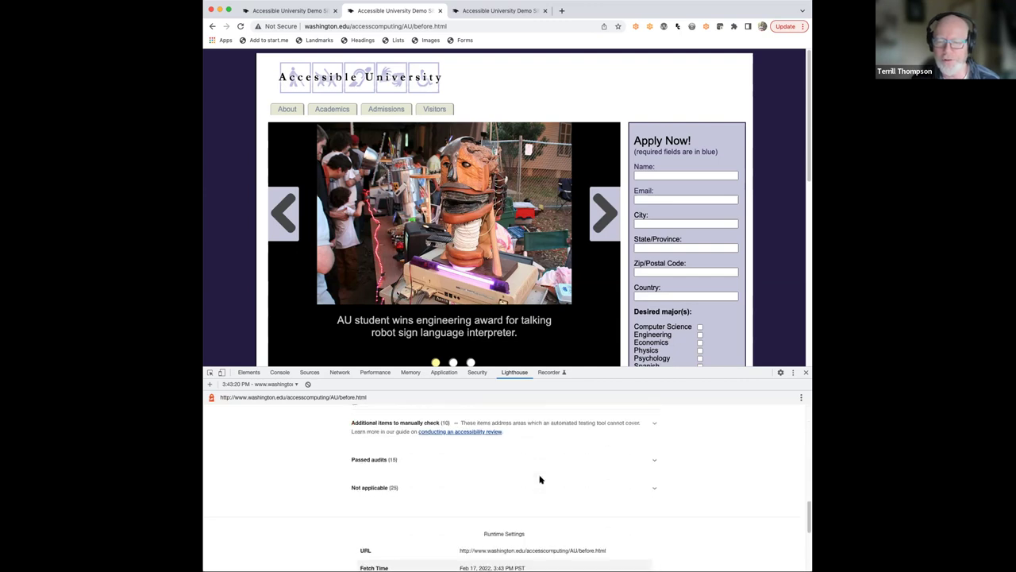
scroll(540, 481, up, 6)
scroll(540, 480, down, 2)
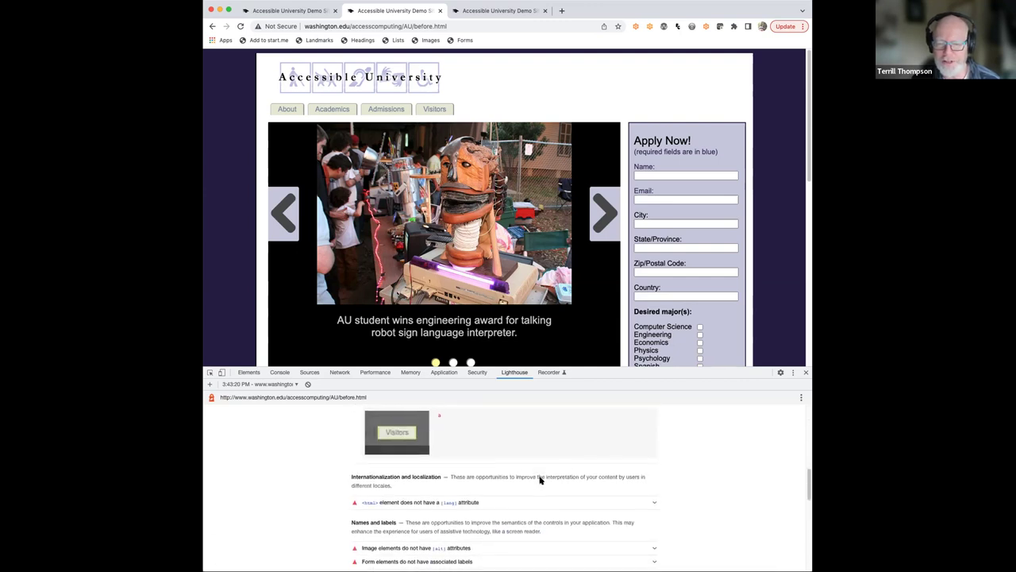
scroll(540, 480, down, 1)
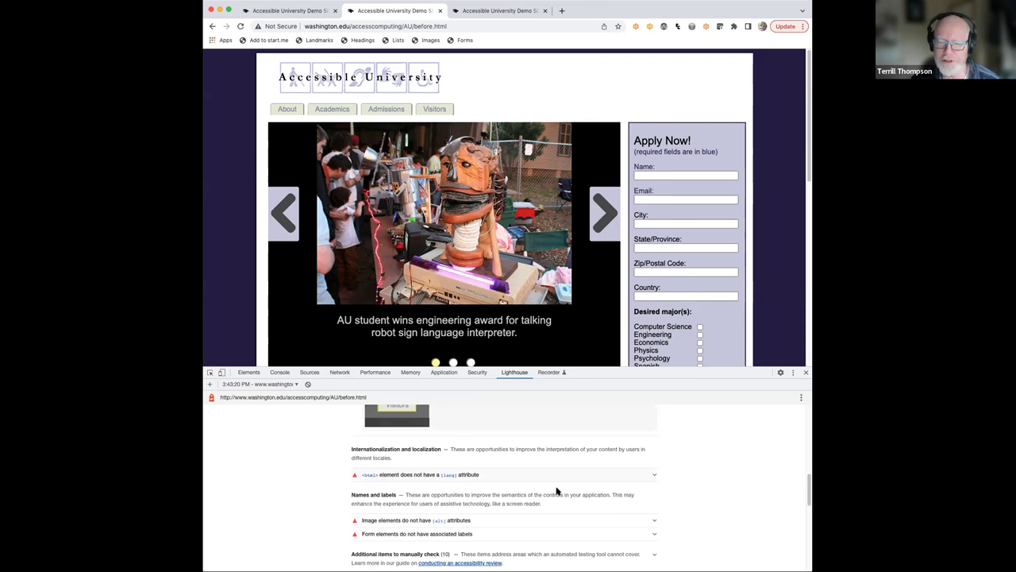
scroll(556, 490, down, 2)
scroll(553, 490, down, 5)
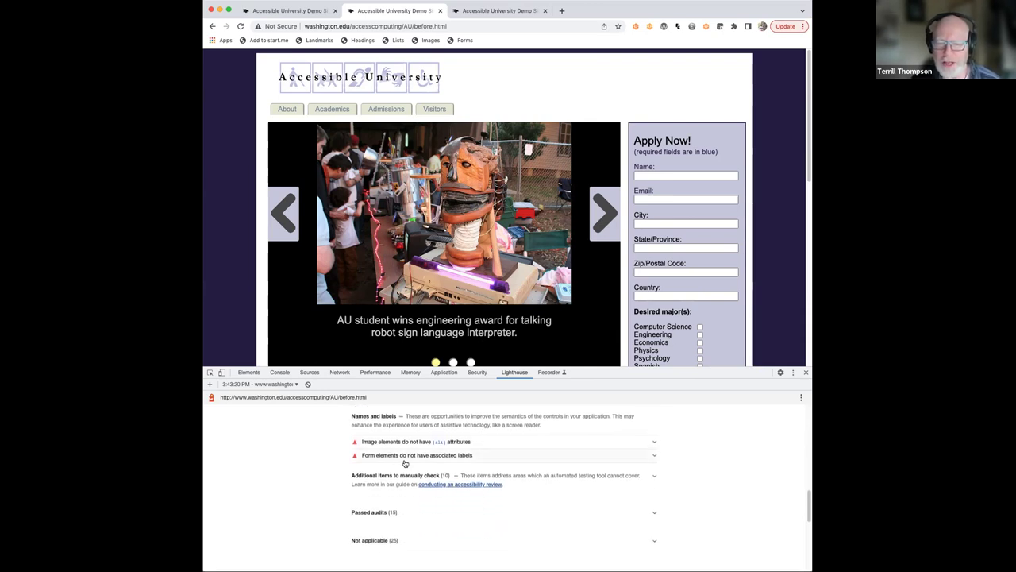
Expand the unlabelled form elements audit, preview the Name field, and reveal its input in Elements.
click(653, 459)
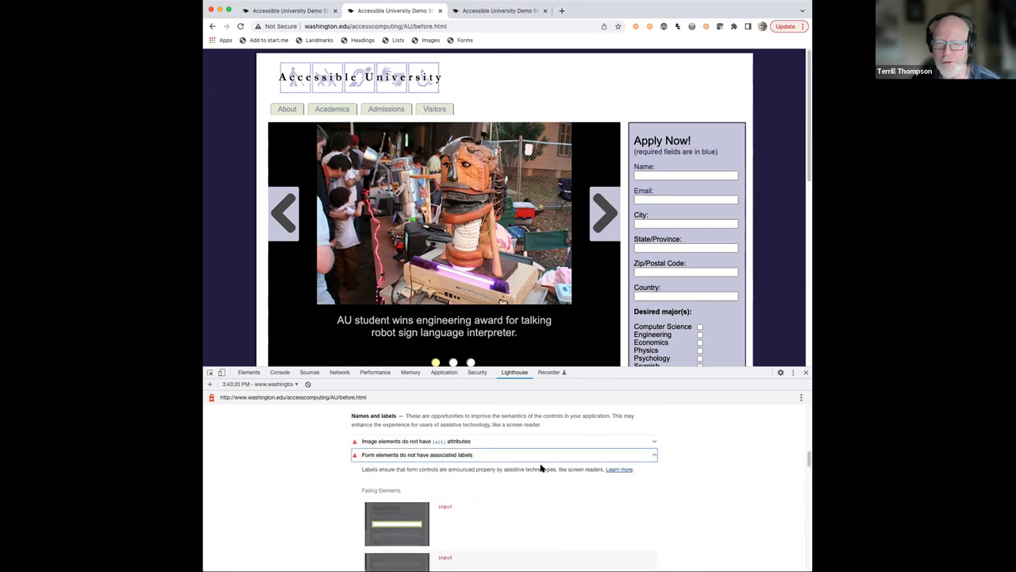
scroll(537, 467, down, 8)
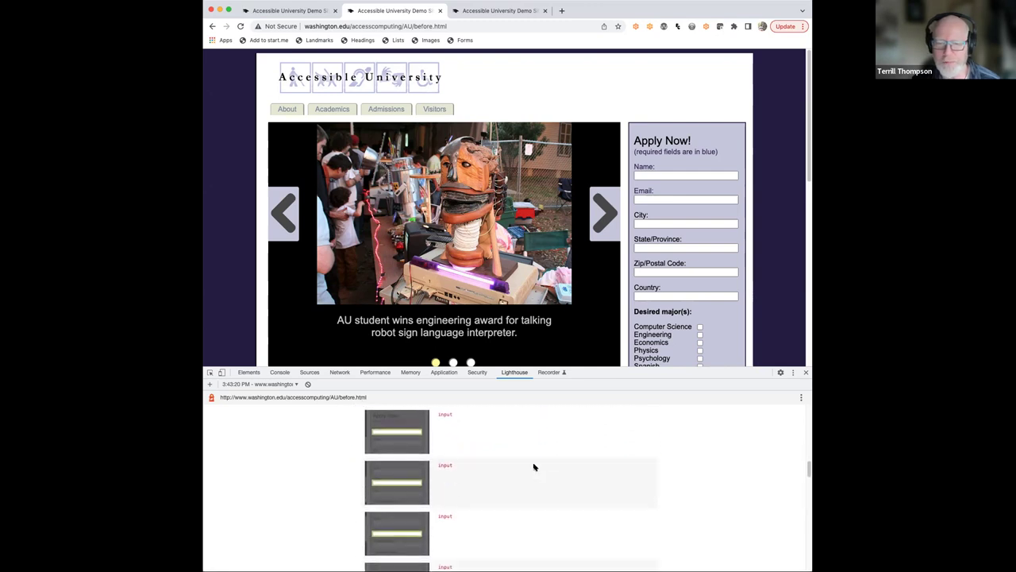
click(398, 435)
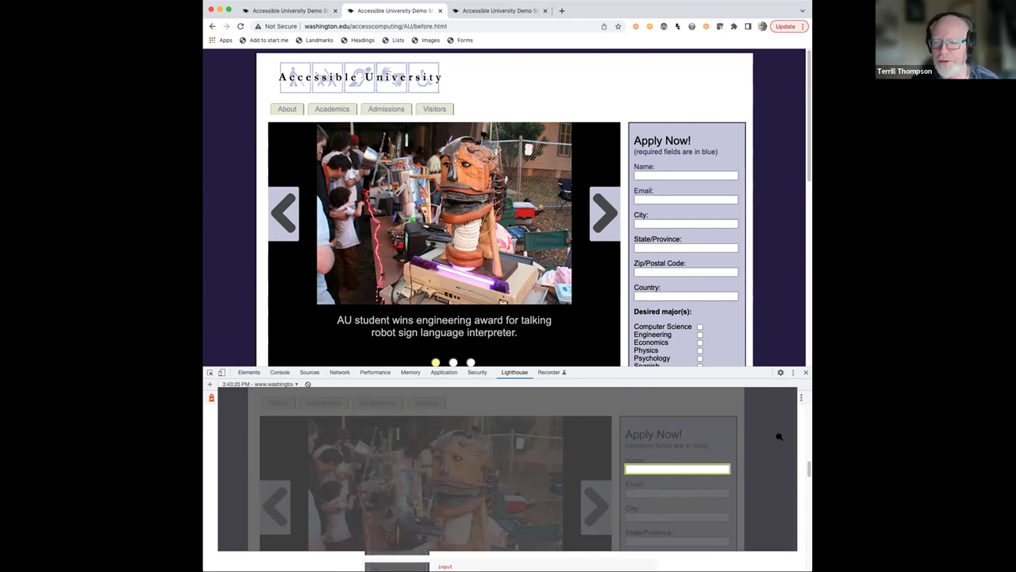
click(210, 483)
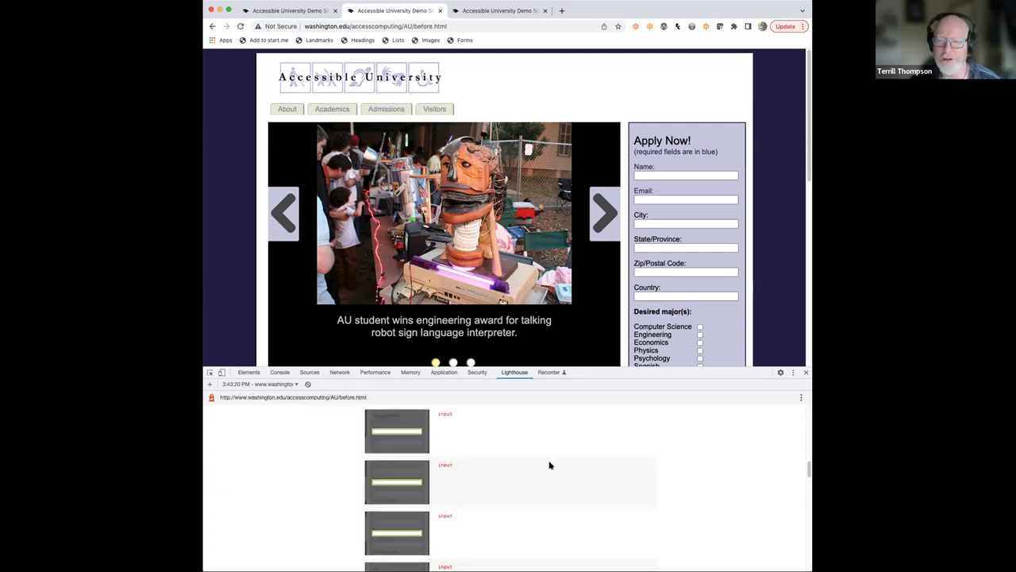
scroll(550, 466, up, 1)
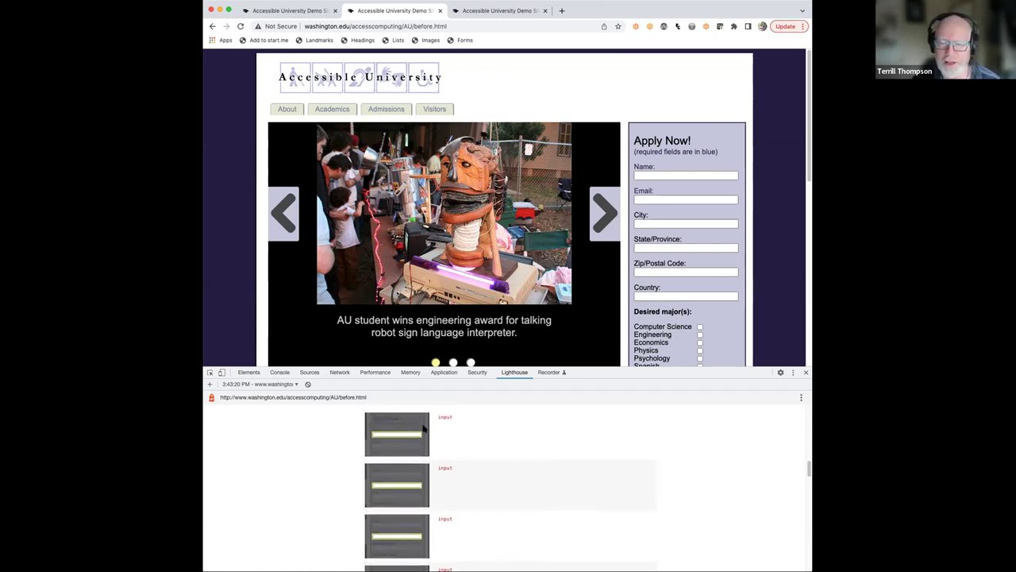
mouse_move(443, 420)
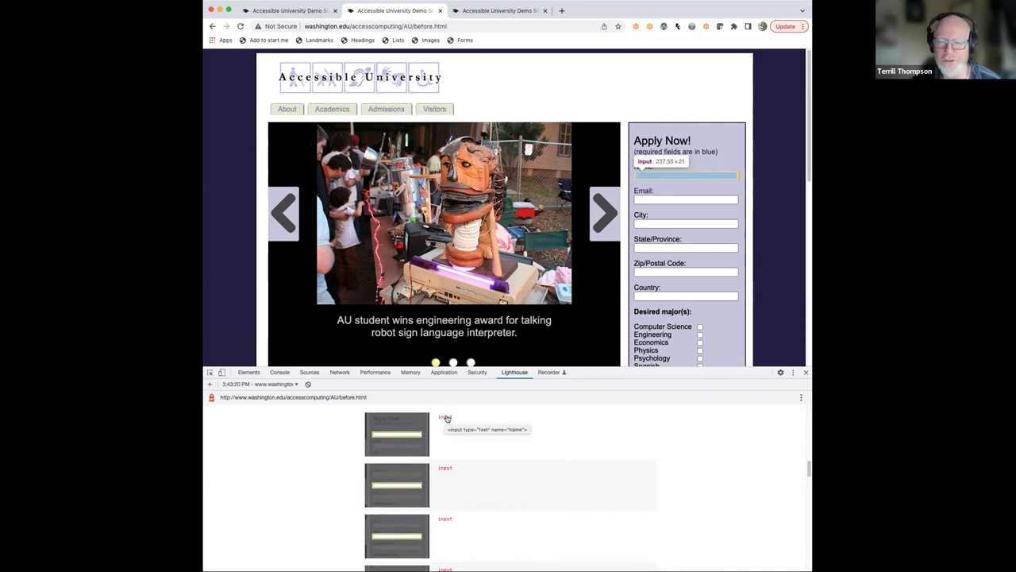
click(445, 418)
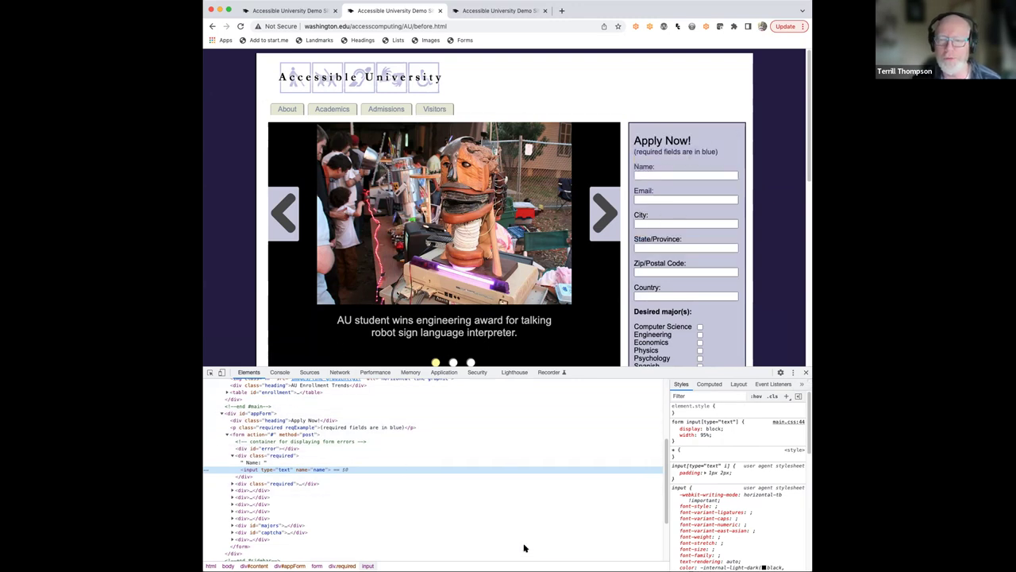
Close the developer tools so the page fills the window.
click(807, 374)
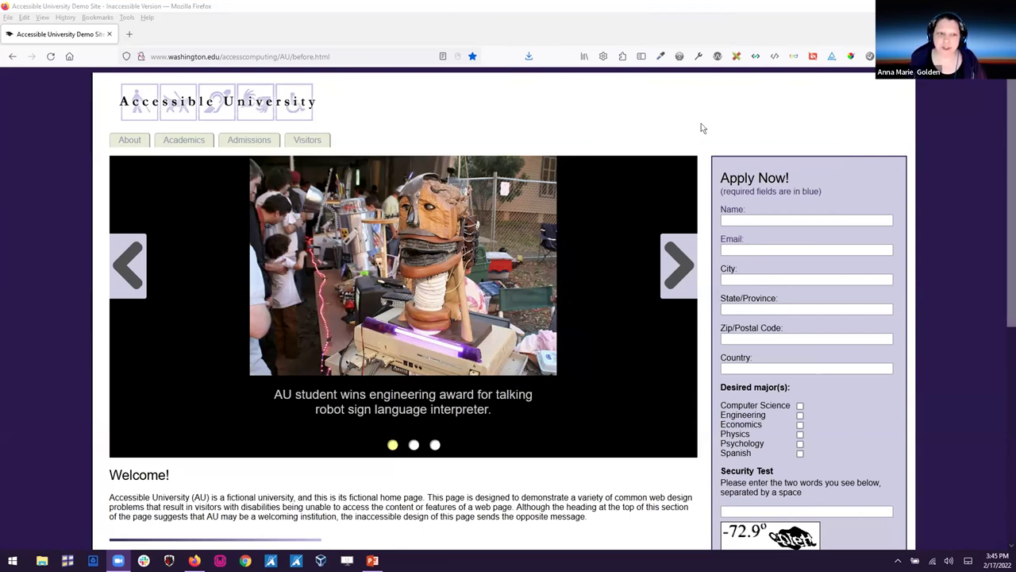
Run the WAVE extension on the inaccessible demo page in Firefox.
click(717, 56)
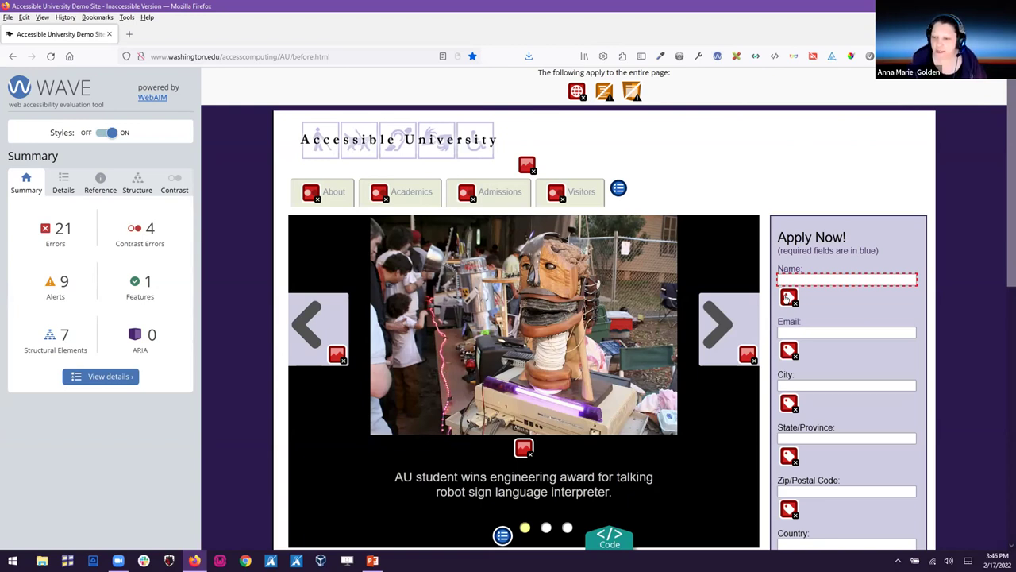
Open the Name field's error popup, showing a Missing form label error.
click(788, 297)
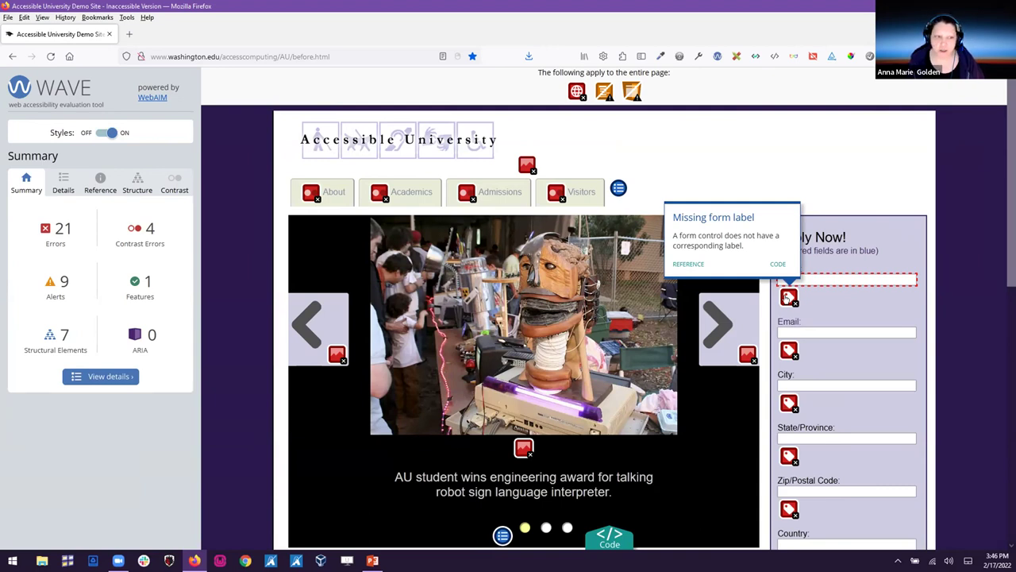
Read the Missing form label reference, view the Name field's HTML, then close the popup.
click(680, 264)
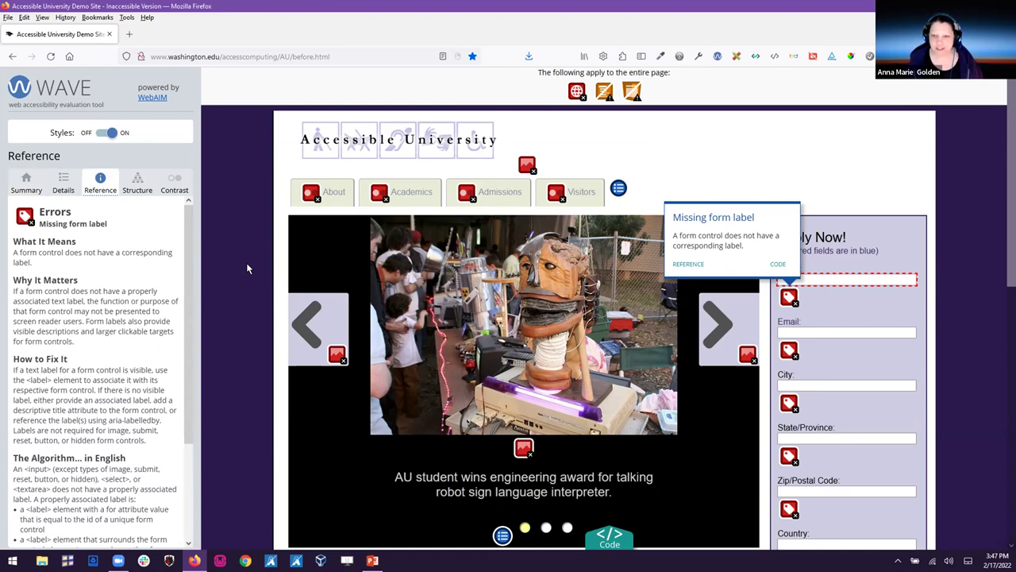
mouse_move(412, 197)
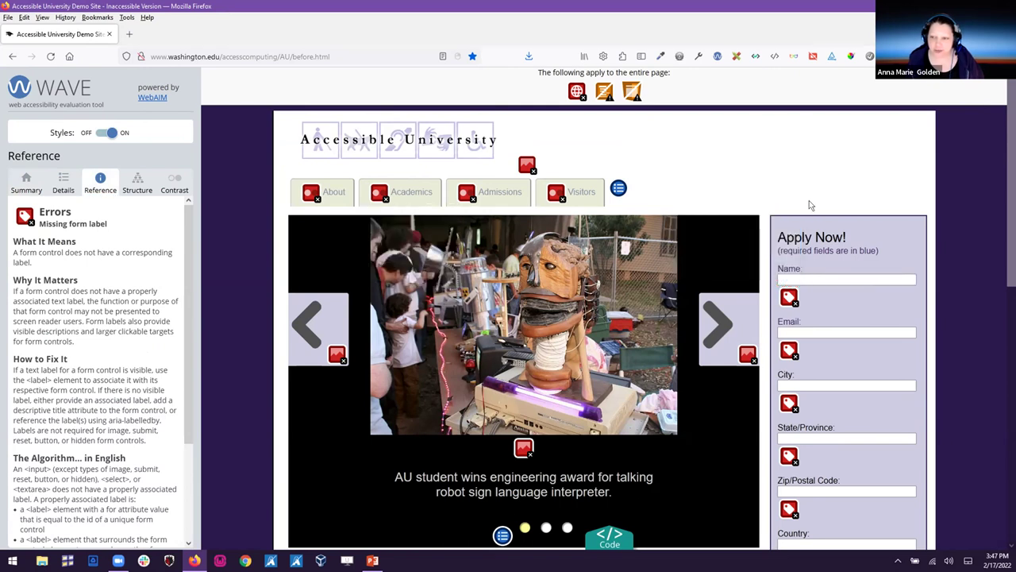
mouse_move(788, 296)
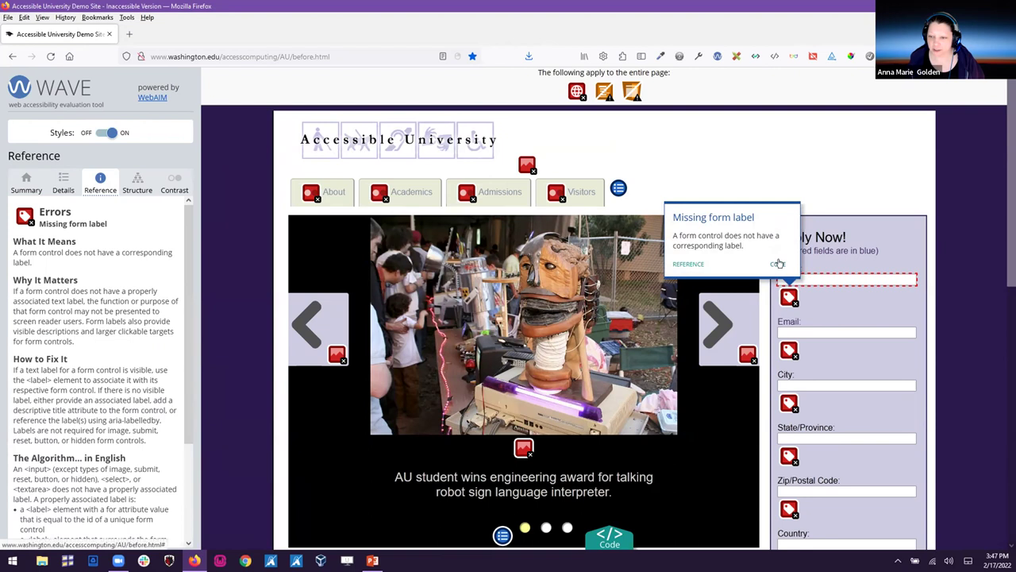
click(777, 265)
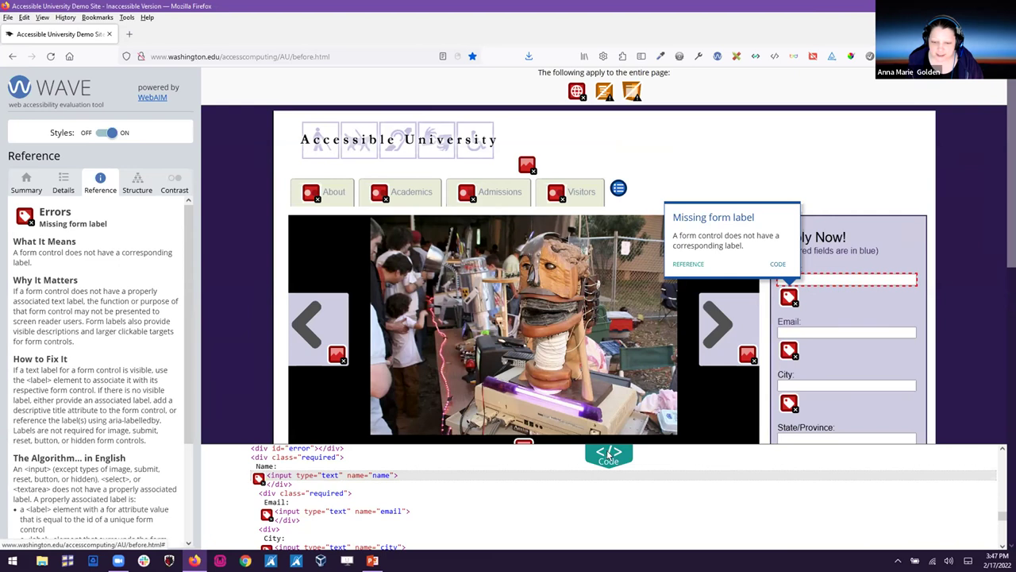
click(609, 452)
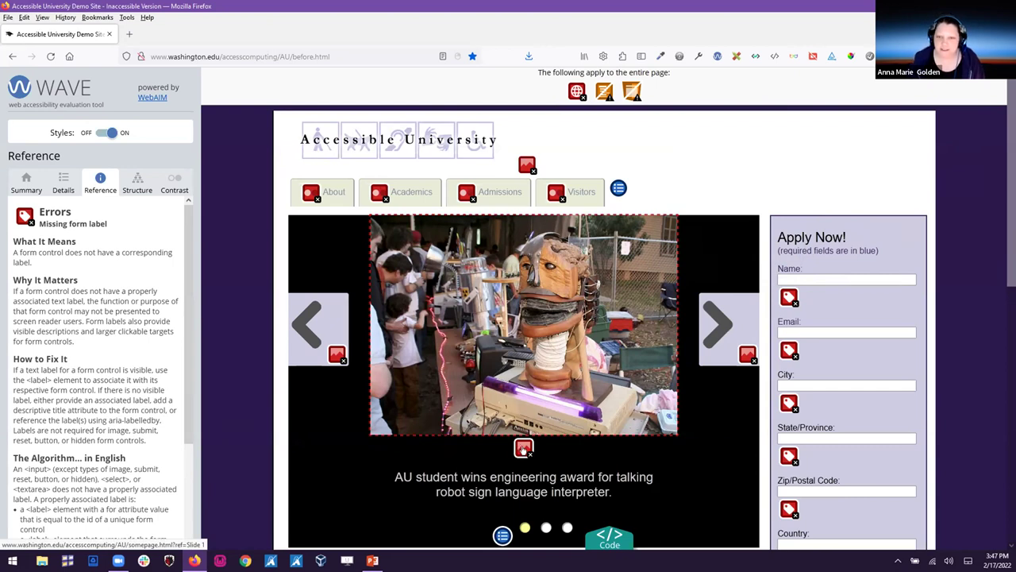
Review the slideshow image's Missing alternative text explanation and img code, then close them.
click(523, 449)
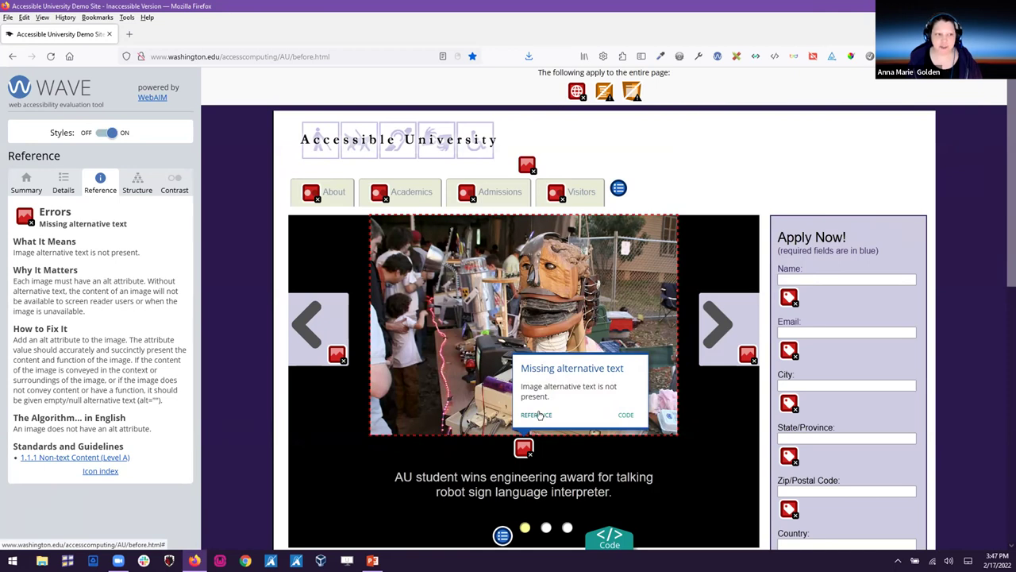
click(539, 415)
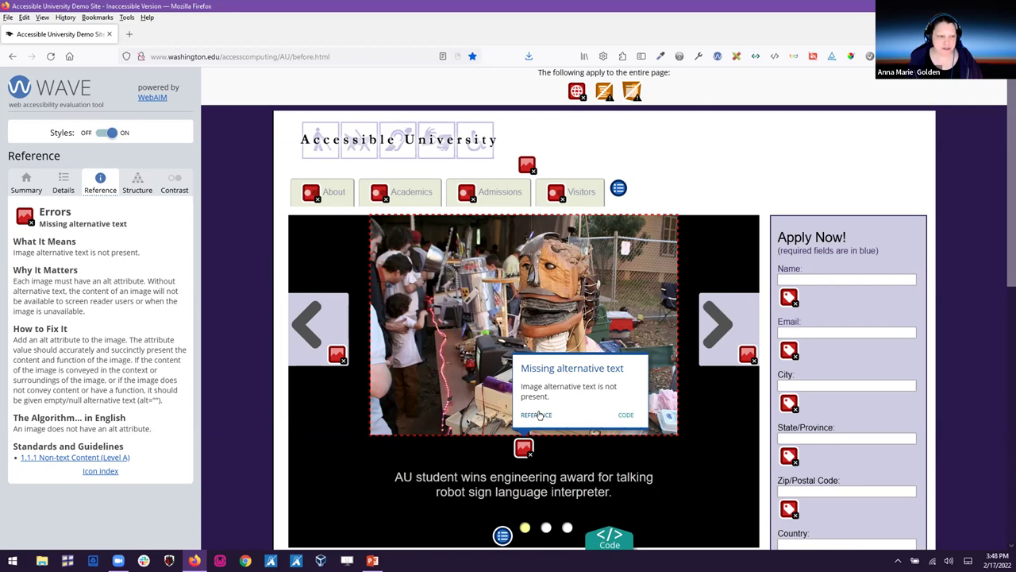
click(626, 415)
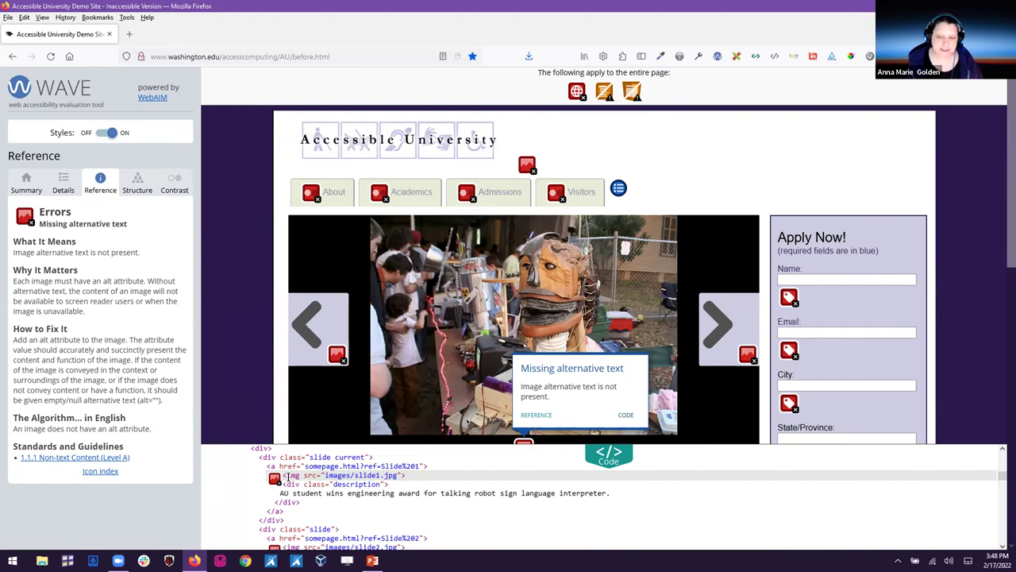
click(607, 455)
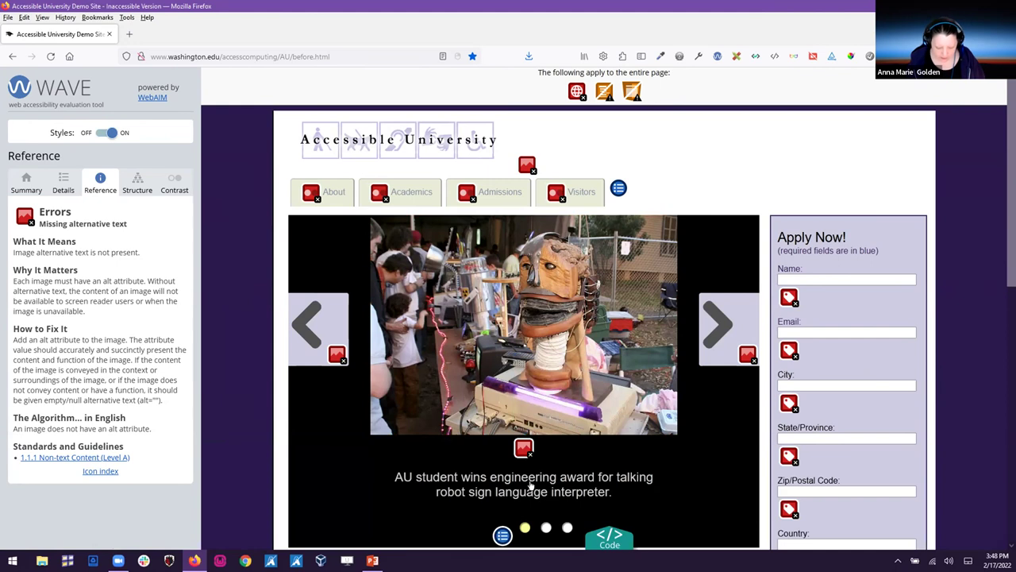
Open WAVE's Details tab and scroll through the issues grouped by category.
click(62, 181)
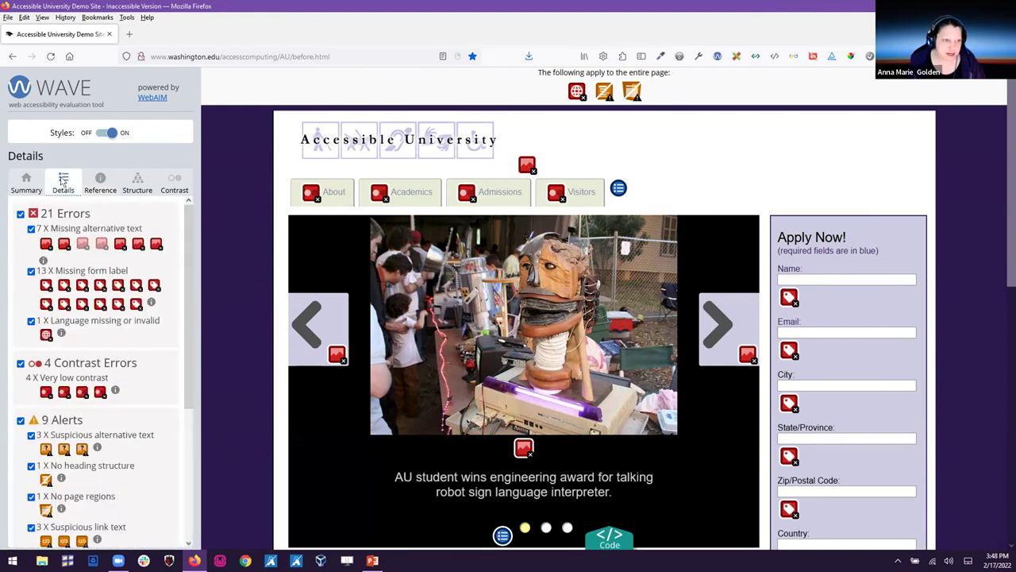
drag(189, 237, 188, 405)
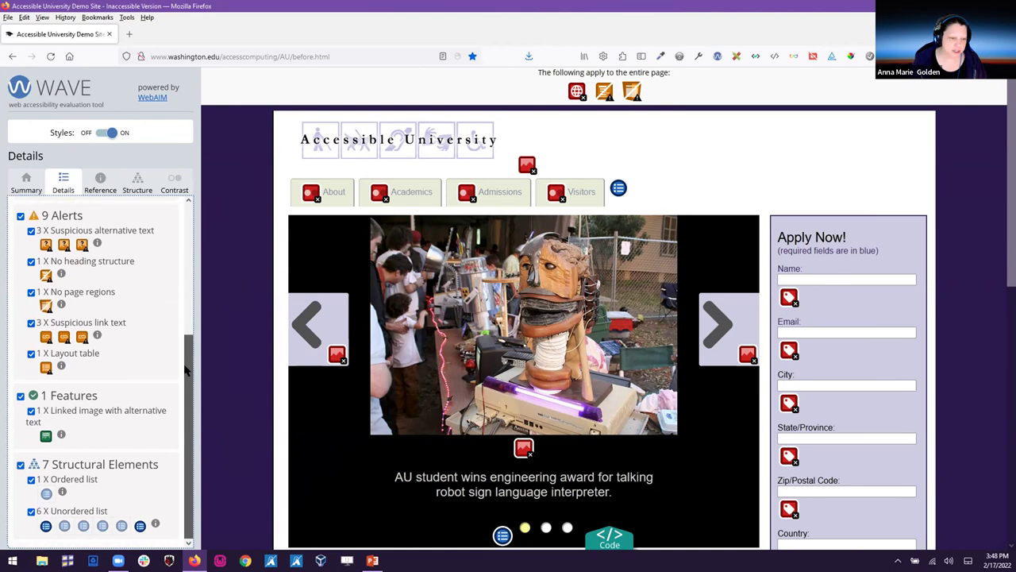
scroll(180, 278, up, 3)
scroll(181, 278, up, 2)
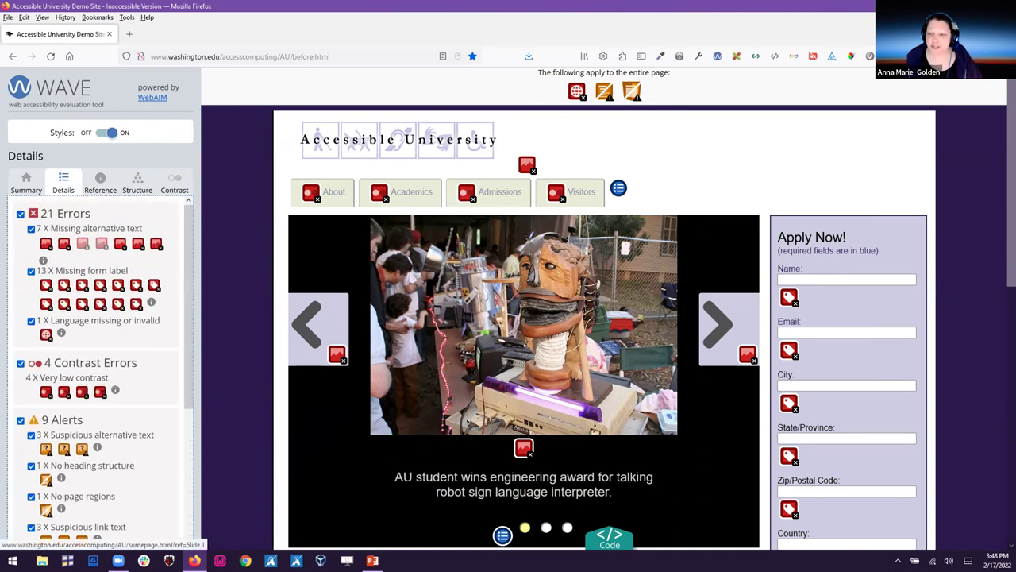
scroll(696, 241, down, 5)
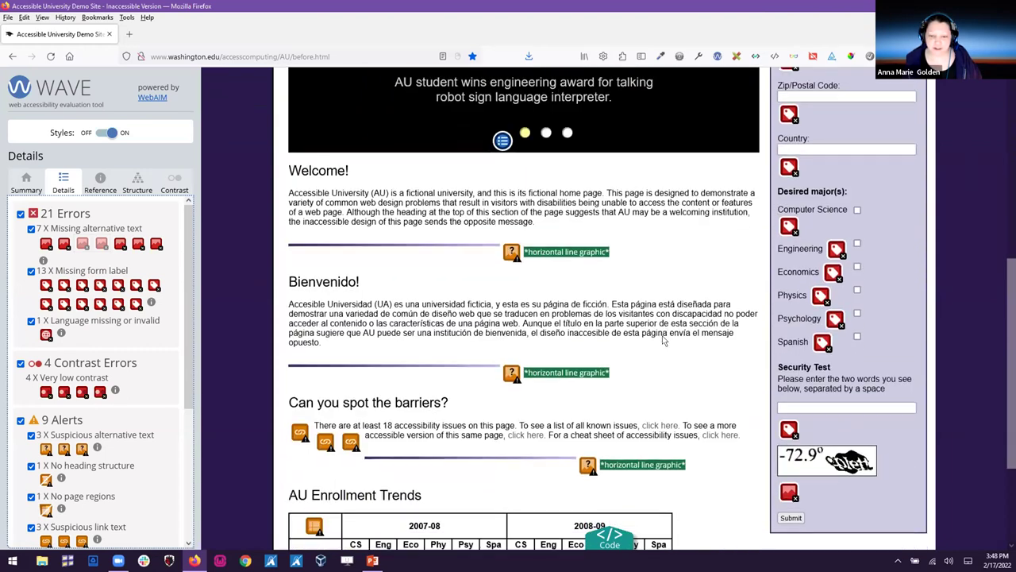
scroll(683, 365, down, 2)
scroll(712, 406, up, 2)
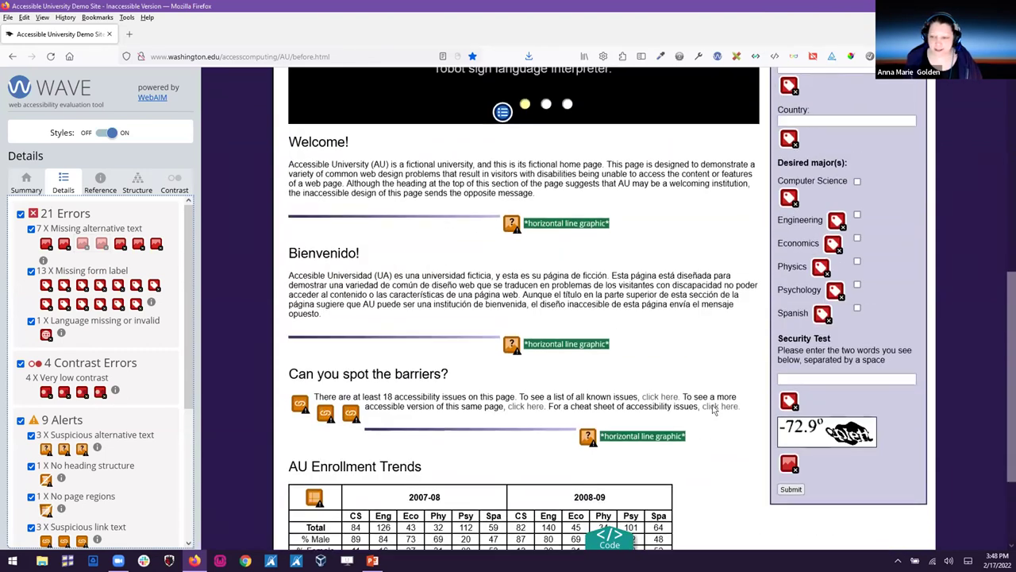
scroll(712, 409, up, 5)
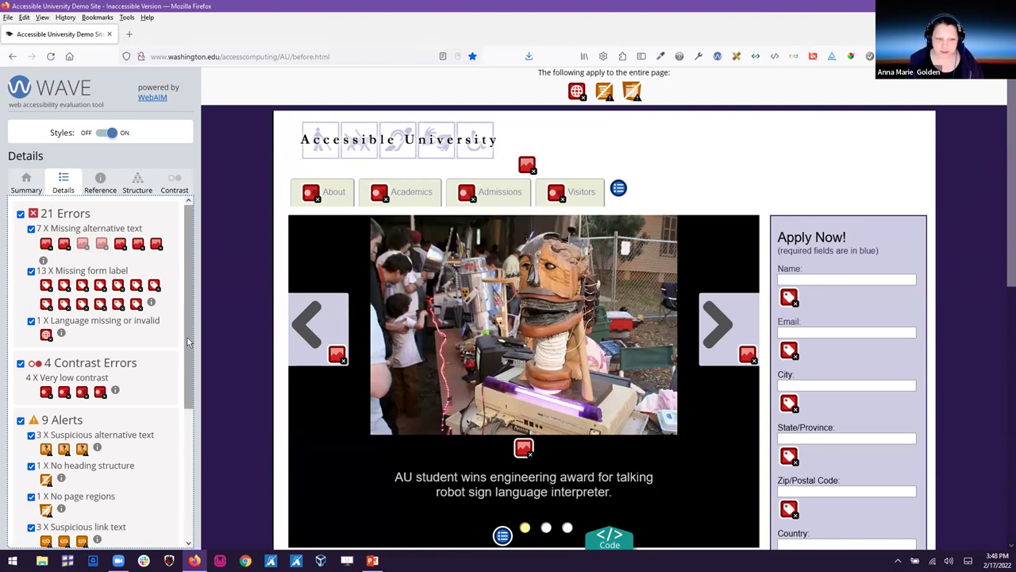
drag(189, 341, 204, 521)
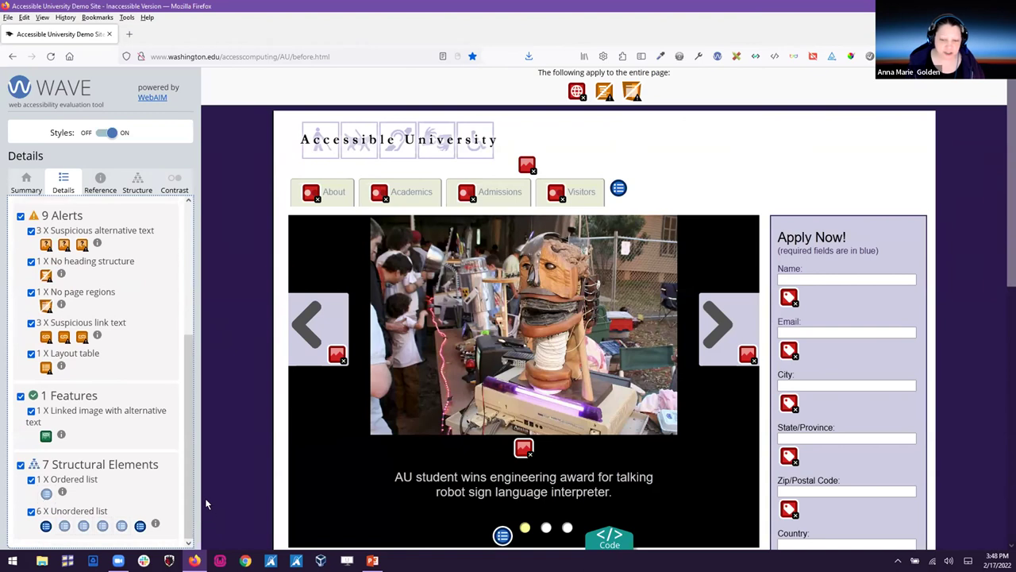
Uncheck Structural Elements, Features, Alerts, Missing form label and Errors, then select the first contrast error.
click(21, 466)
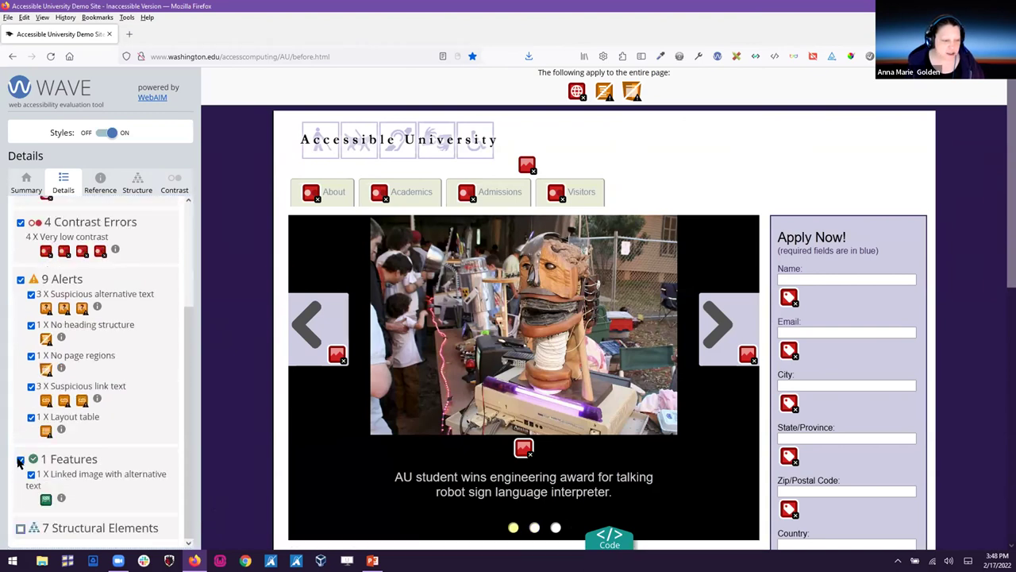
click(20, 462)
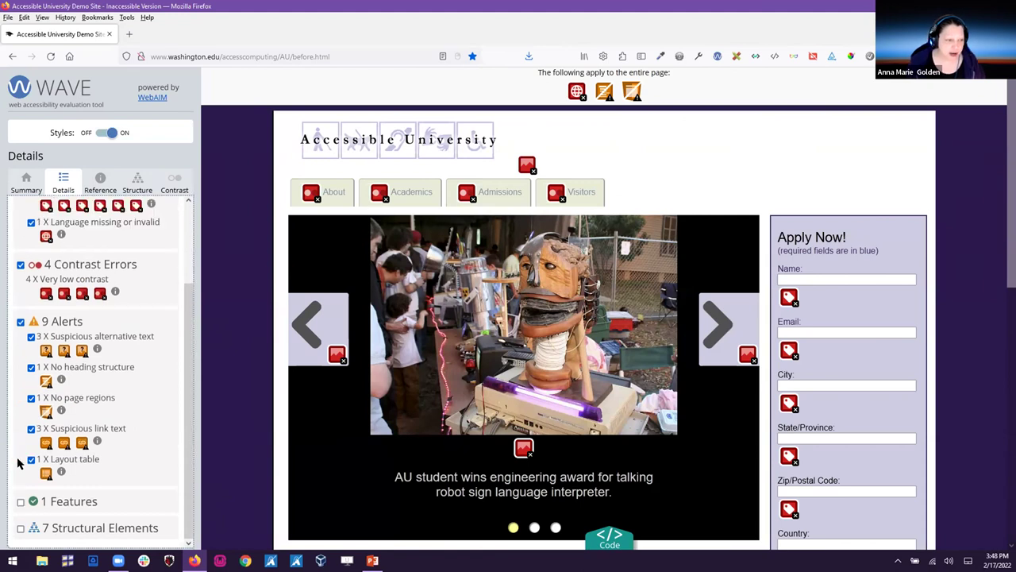
click(21, 322)
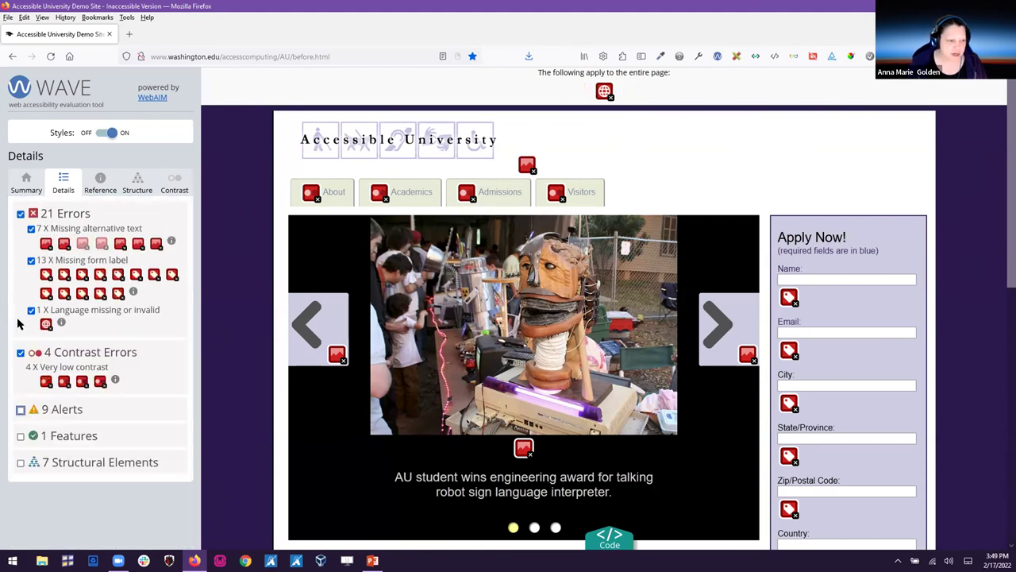
click(31, 261)
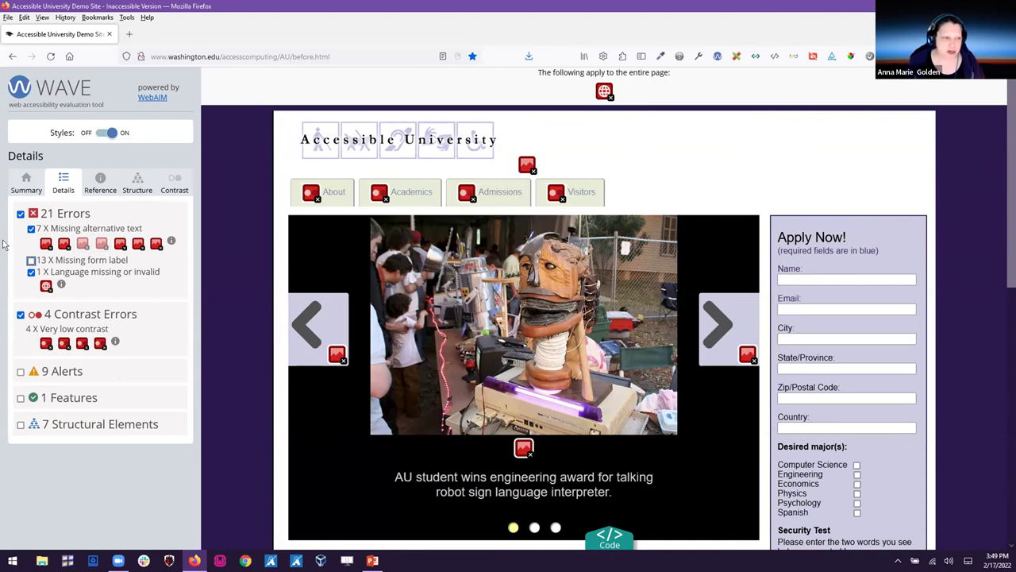
click(20, 215)
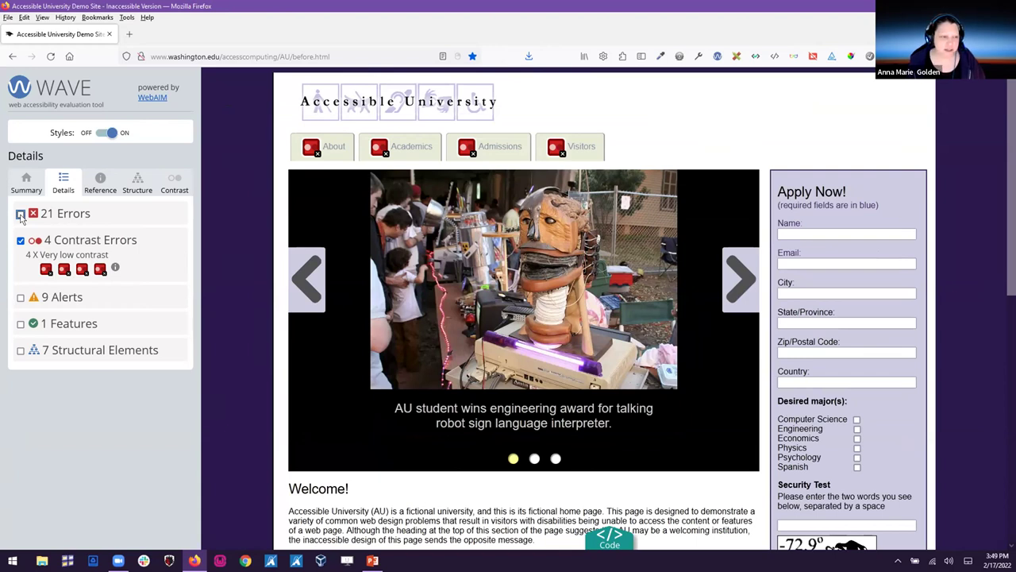
click(46, 270)
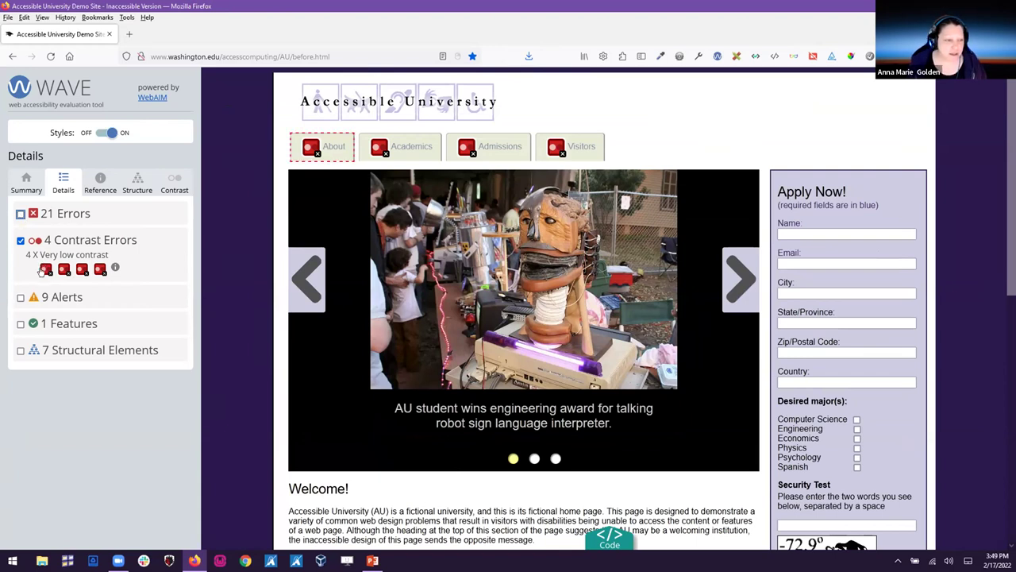
click(43, 270)
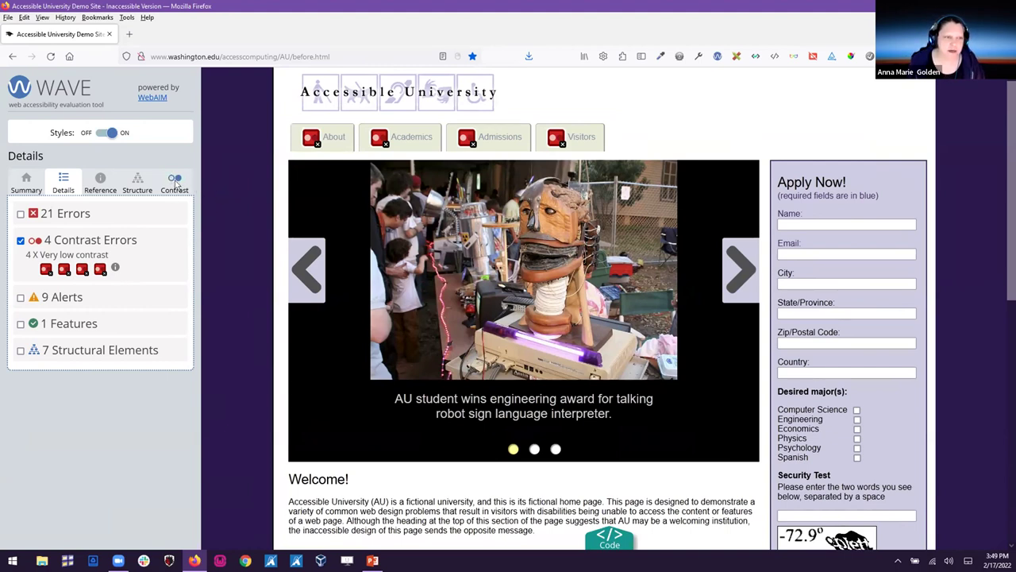
In WAVE's contrast checker, darken the flagged foreground to #414658 against #E7ECD8, reaching 7.75:1.
click(174, 184)
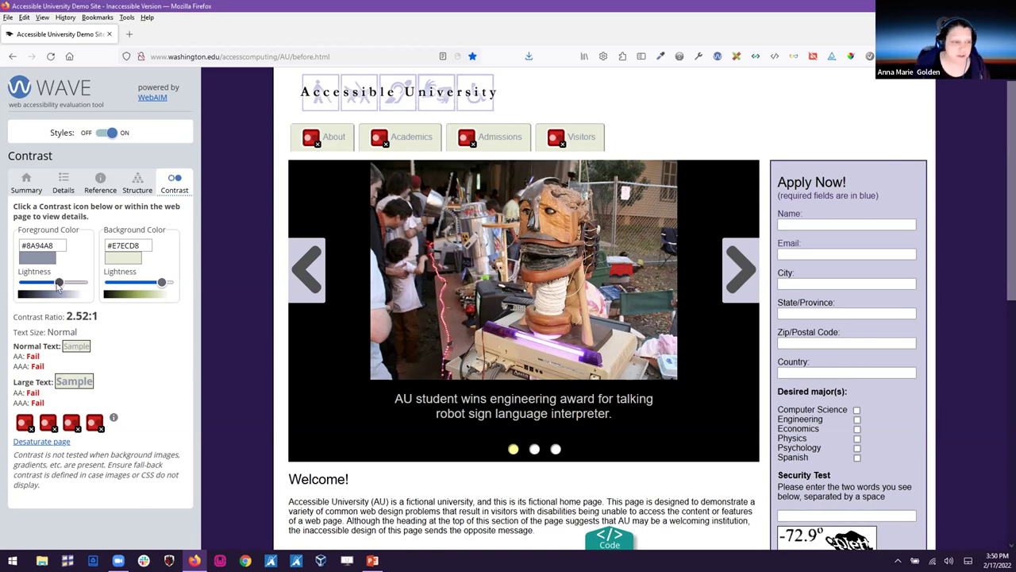
drag(59, 287, 39, 288)
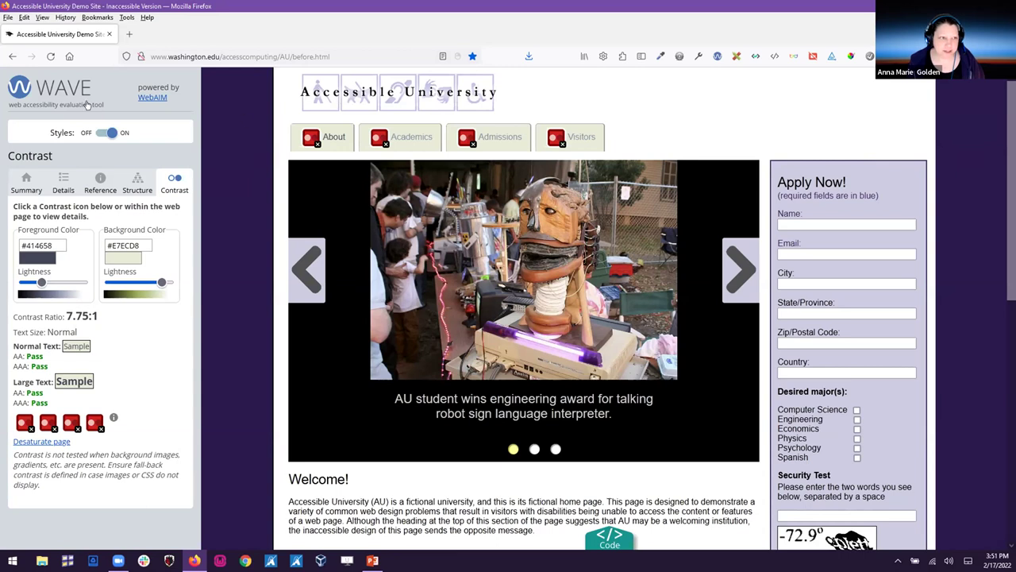
Reload the demo page, place the analyser at the top right, and zoom the page to 500%.
click(50, 57)
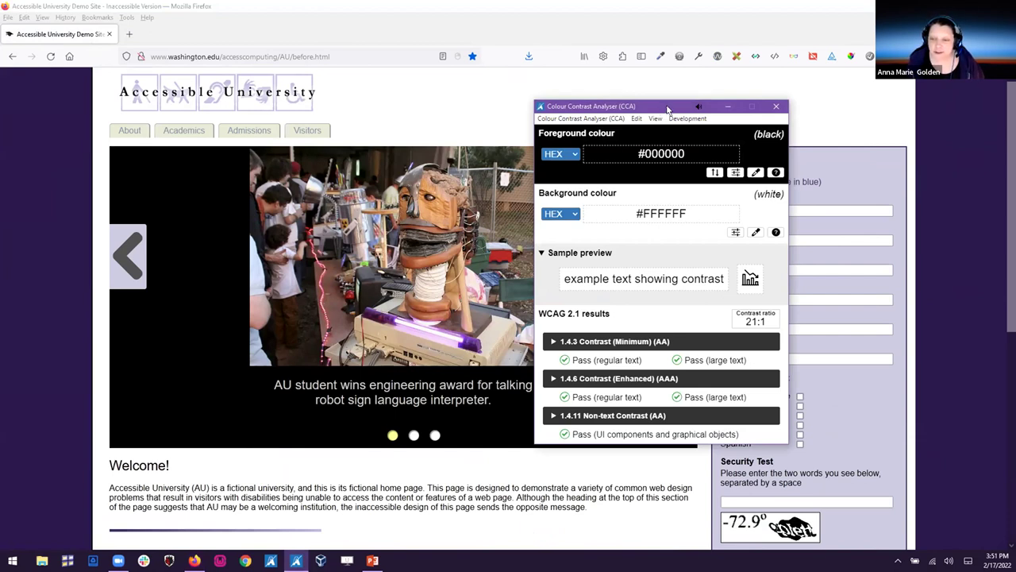
drag(668, 109, 809, 75)
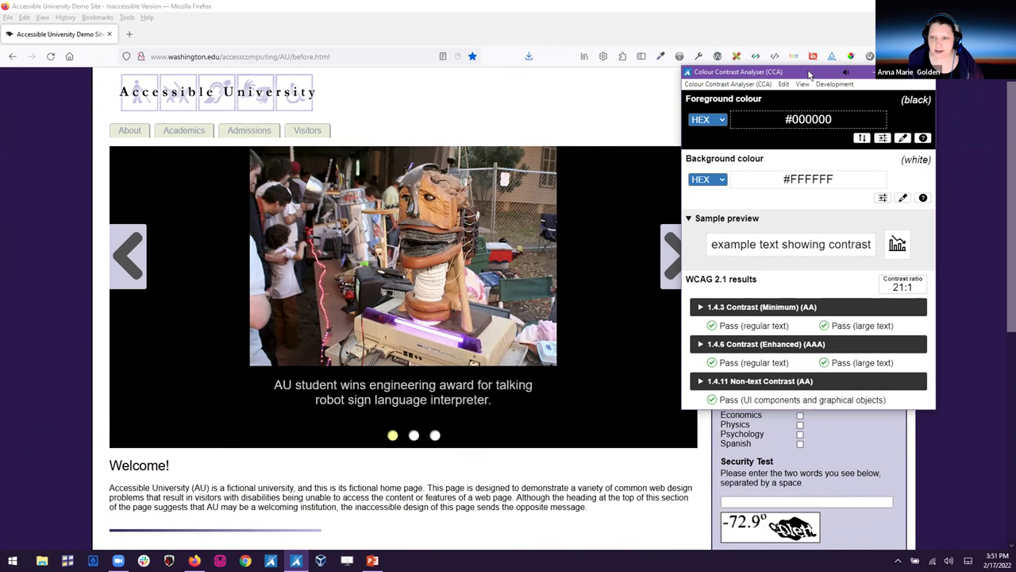
click(495, 104)
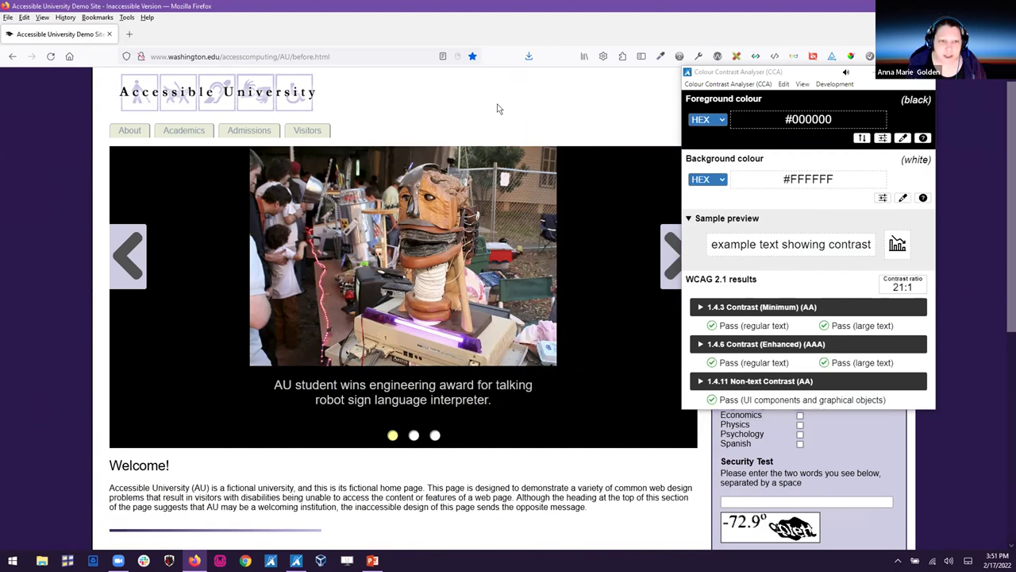
key(ctrl+plus)
key(ctrl+plus)
key(ctrl+plus)
key(ctrl+plus)
key(ctrl+plus)
key(ctrl+plus)
key(ctrl+plus)
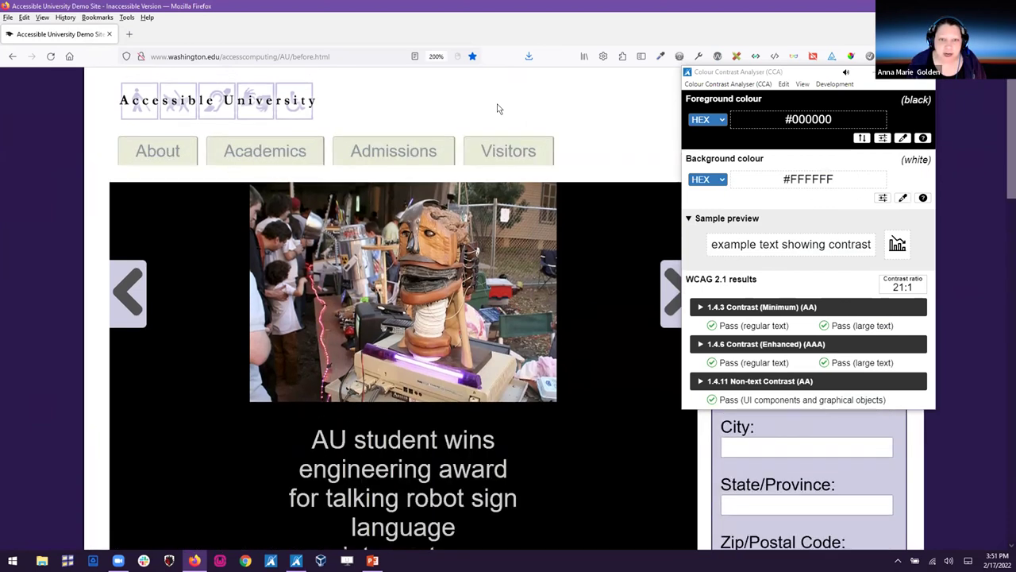
key(ctrl+plus)
key(ctrl+plus)
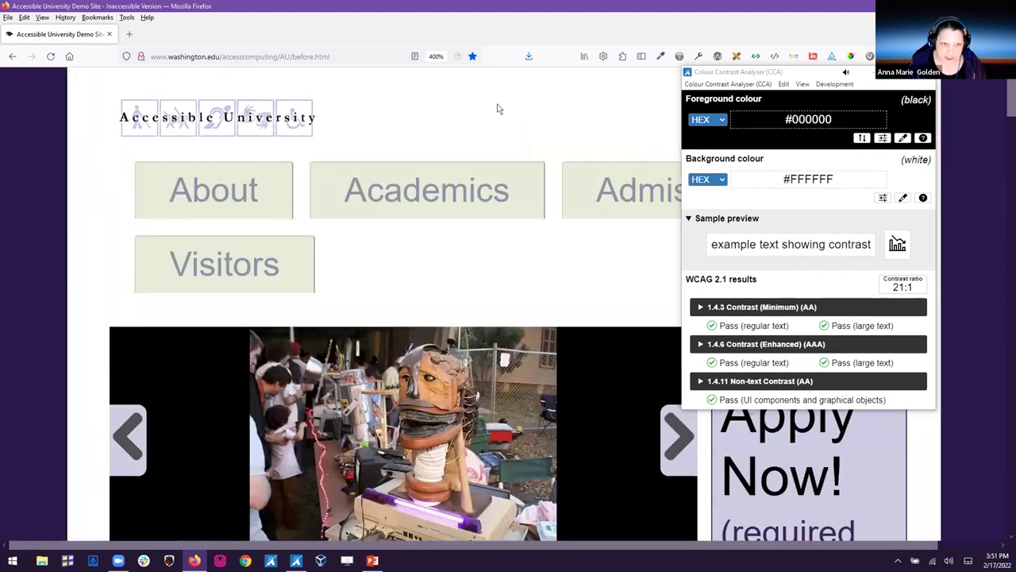
key(ctrl+plus)
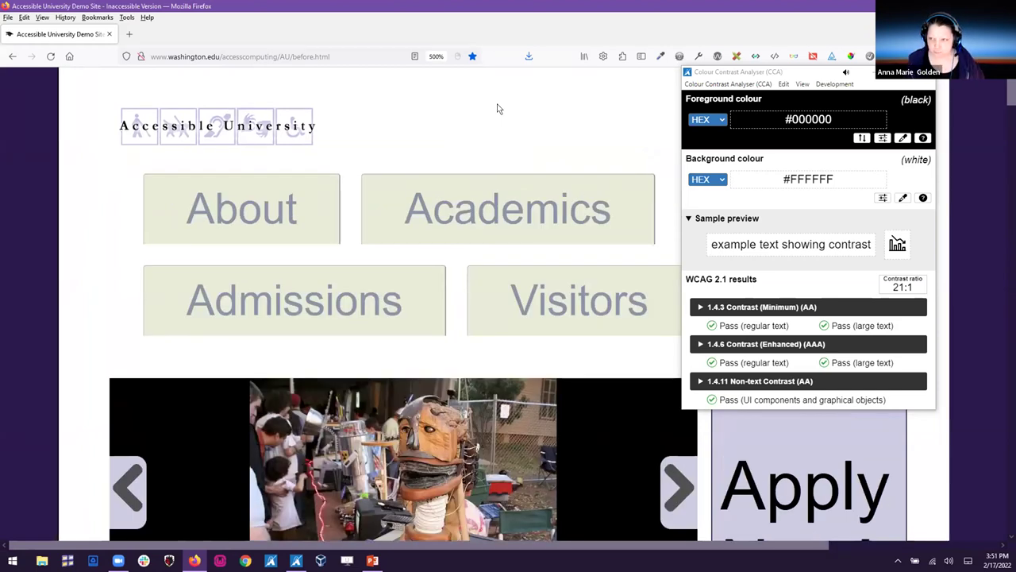
click(822, 71)
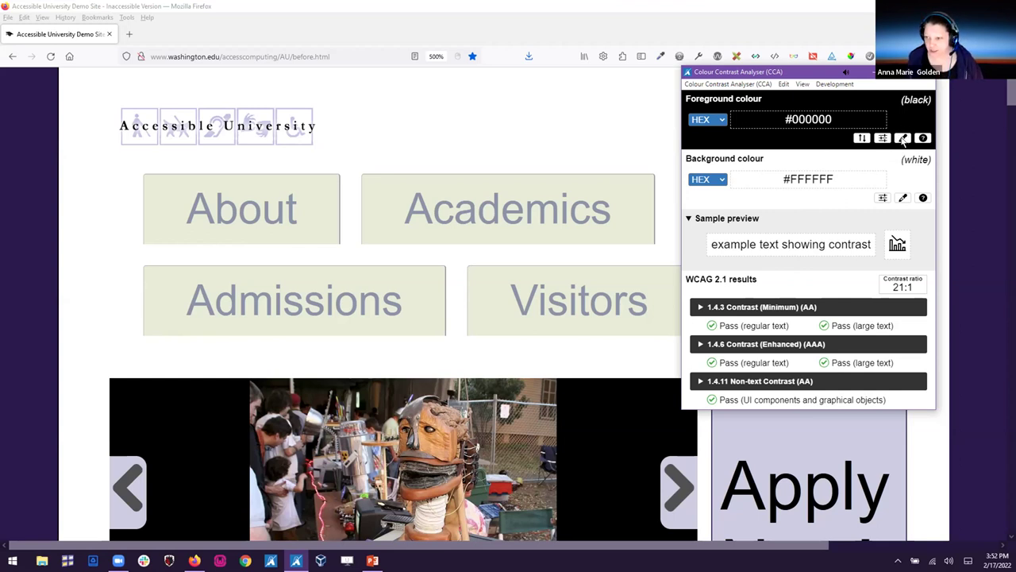
Eyedrop the Academics tab text (#8A94A8) and its background (#E7ECD8), measuring 2.5:1.
click(903, 138)
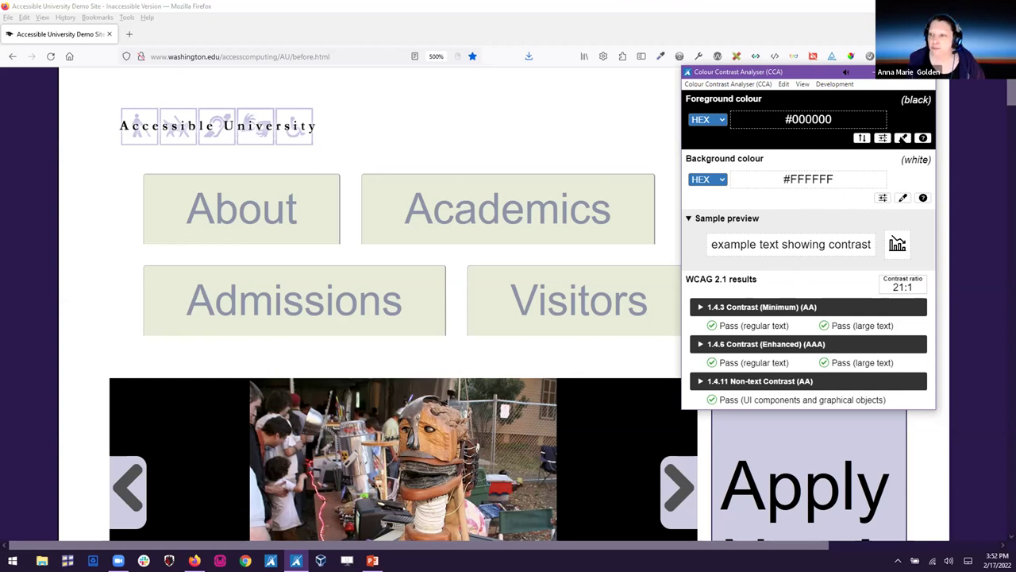
click(903, 139)
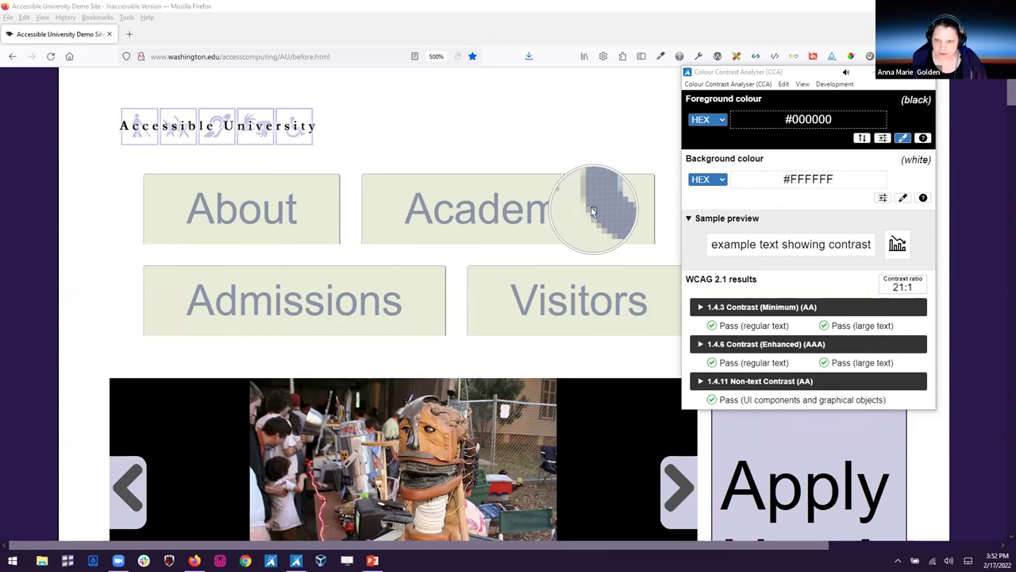
click(595, 210)
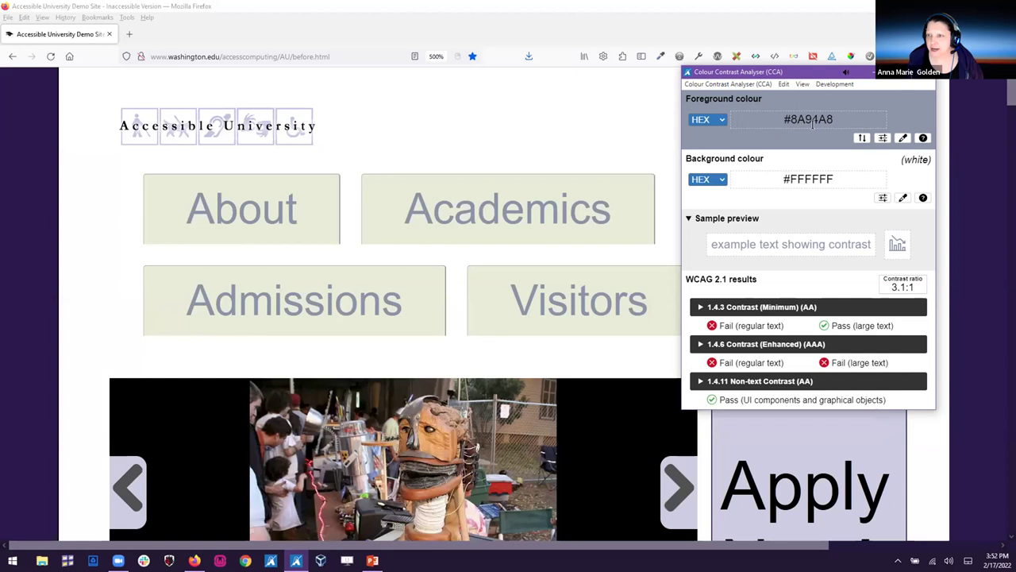
click(902, 198)
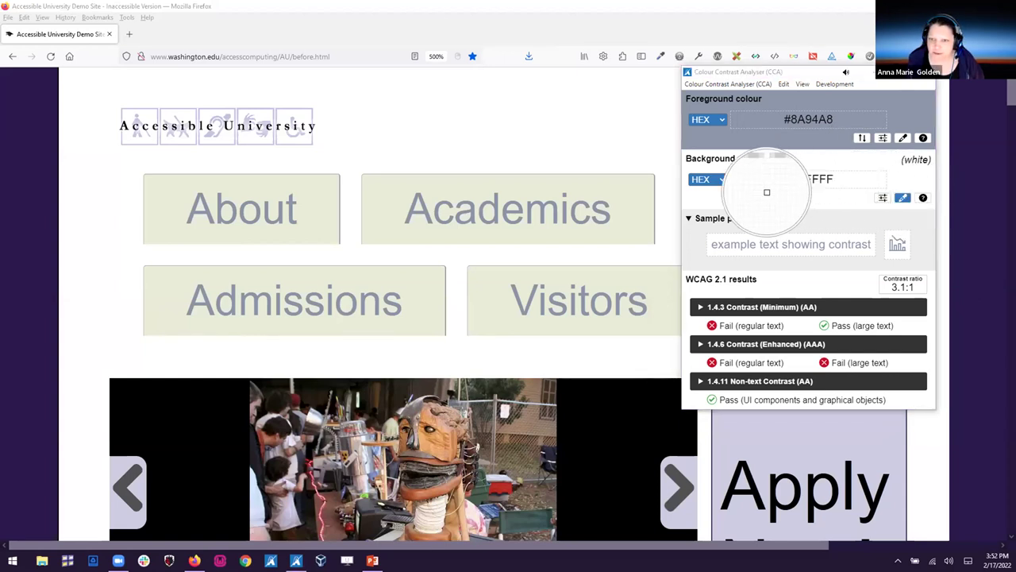
click(636, 198)
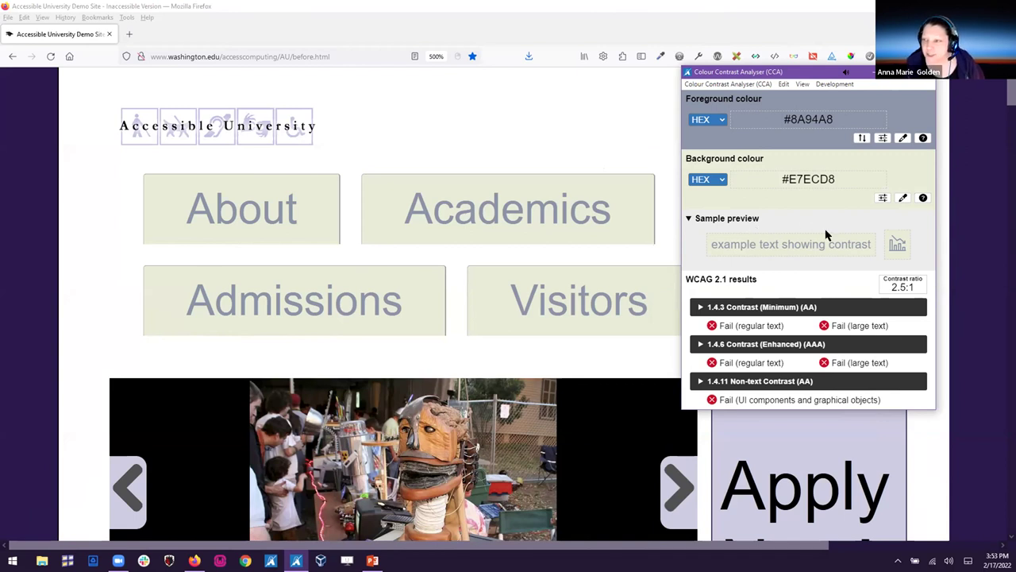
Show RGB sliders for both colours and synchronise the foreground values (138, 148, 168).
click(884, 198)
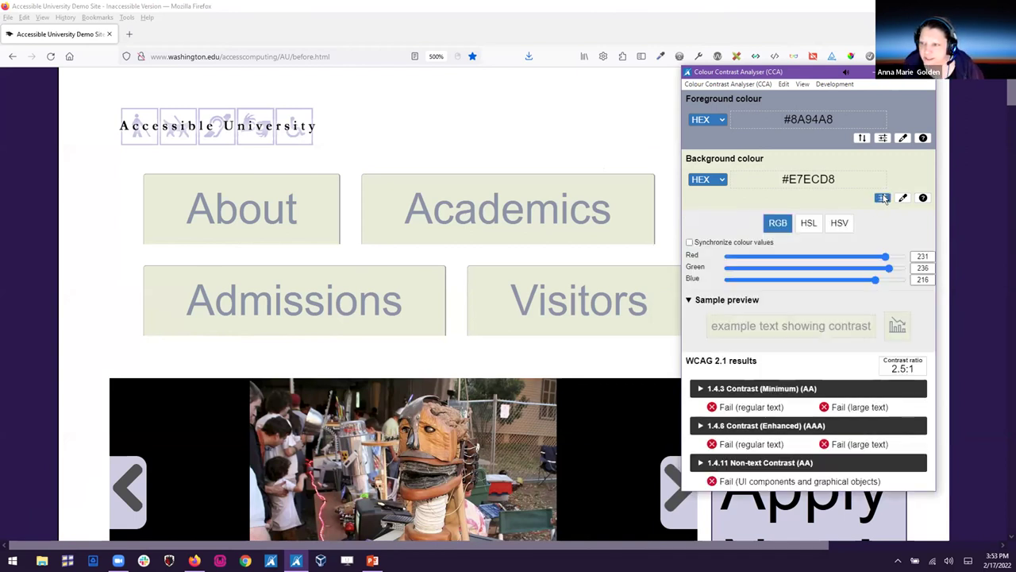
click(884, 139)
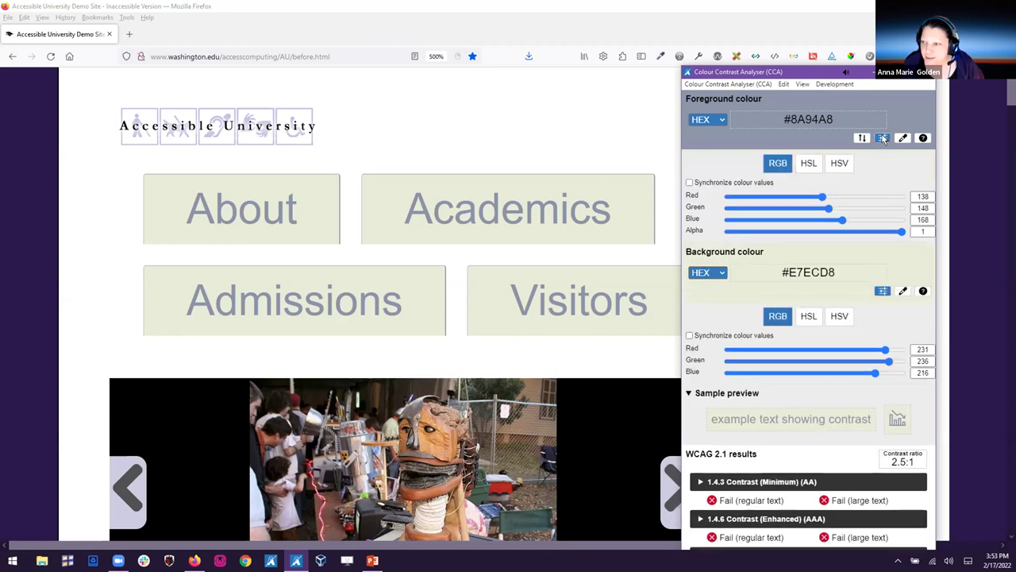
click(689, 182)
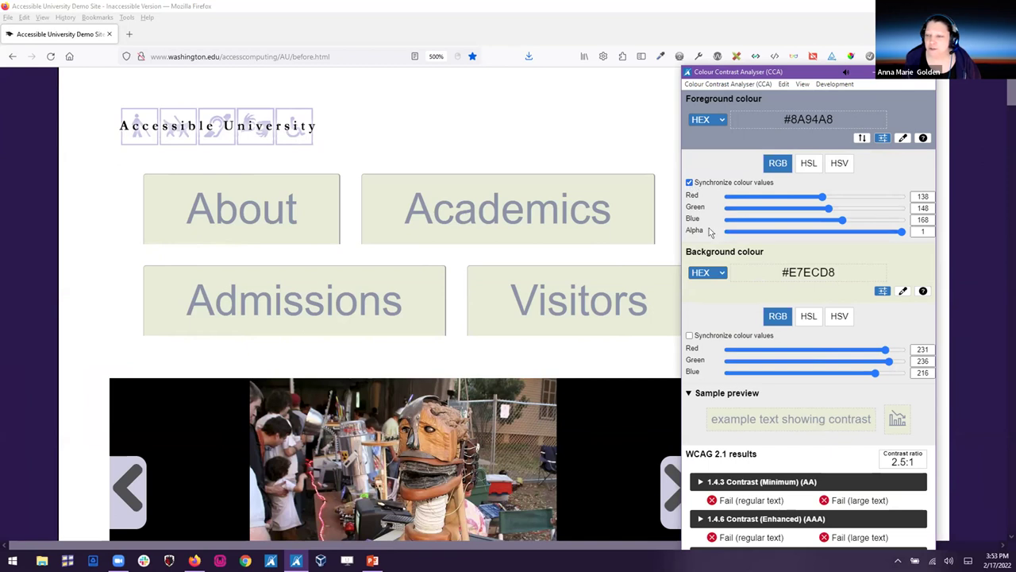